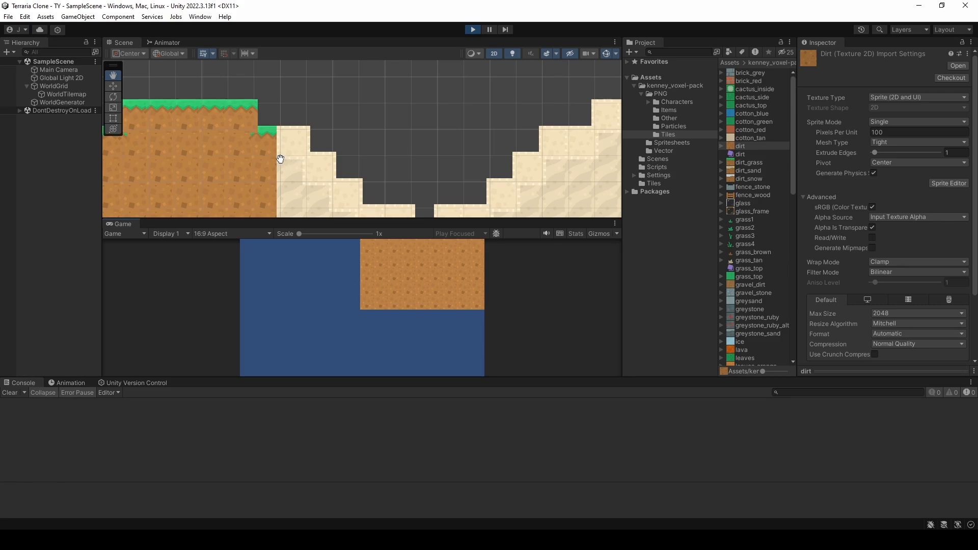
Step: Paint a test grass tile onto WorldTilemap in the running scene, close the tile palette and stop play mode
{"action": "left_click", "coordinate": [66, 94]}
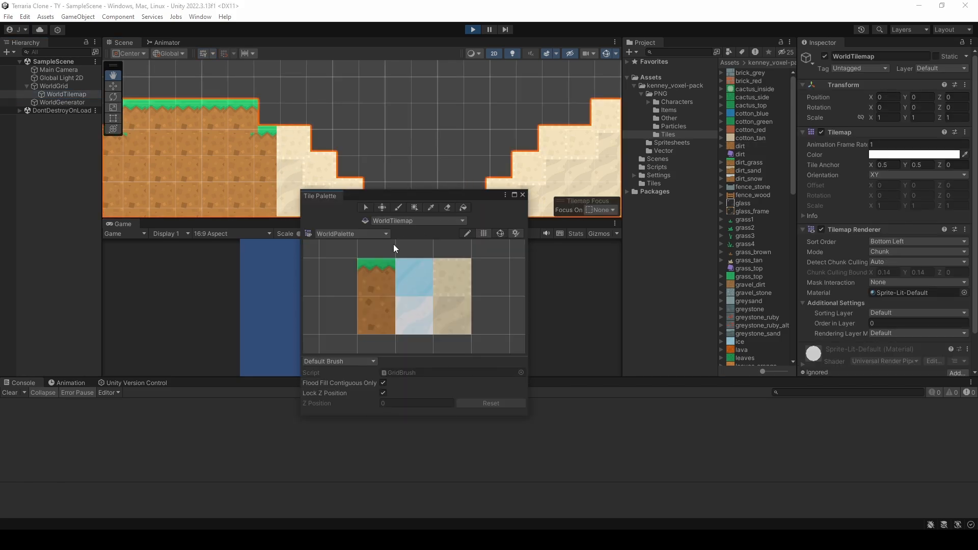
{"action": "left_click", "coordinate": [380, 276]}
{"action": "left_click", "coordinate": [418, 115]}
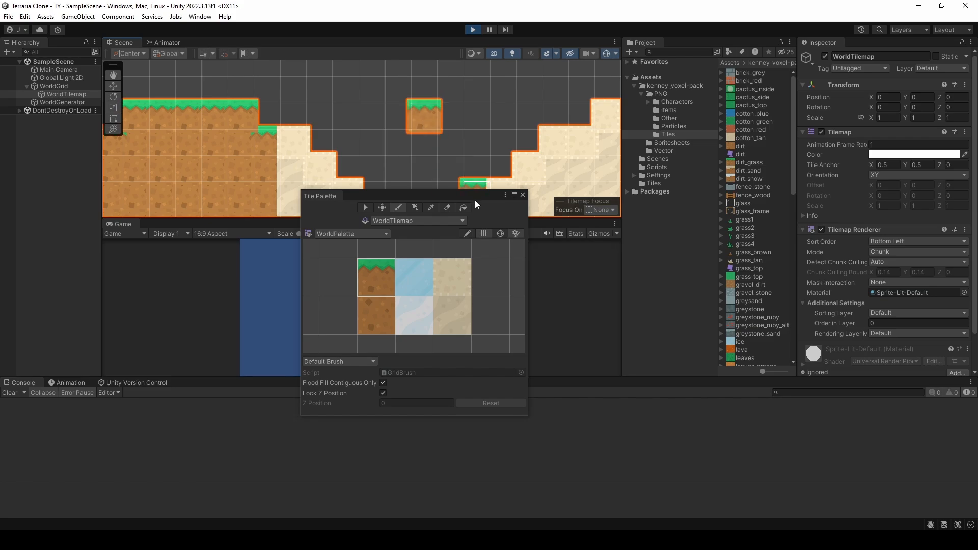
{"action": "left_click", "coordinate": [522, 195]}
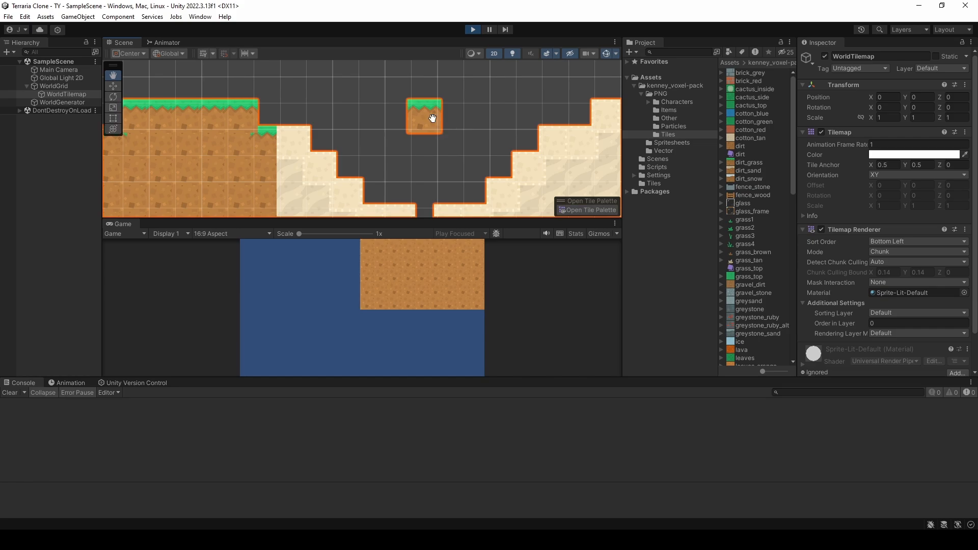
{"action": "left_click", "coordinate": [474, 29]}
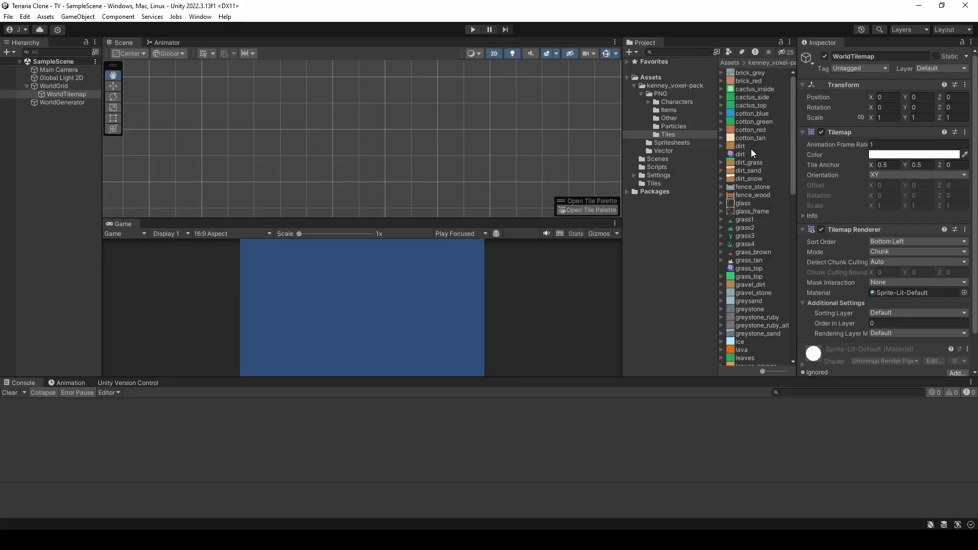
Step: Compare the dirt texture's Pixels Per Unit with the tile size listed on Kenney's Voxel Pack web page
{"action": "left_click", "coordinate": [667, 135]}
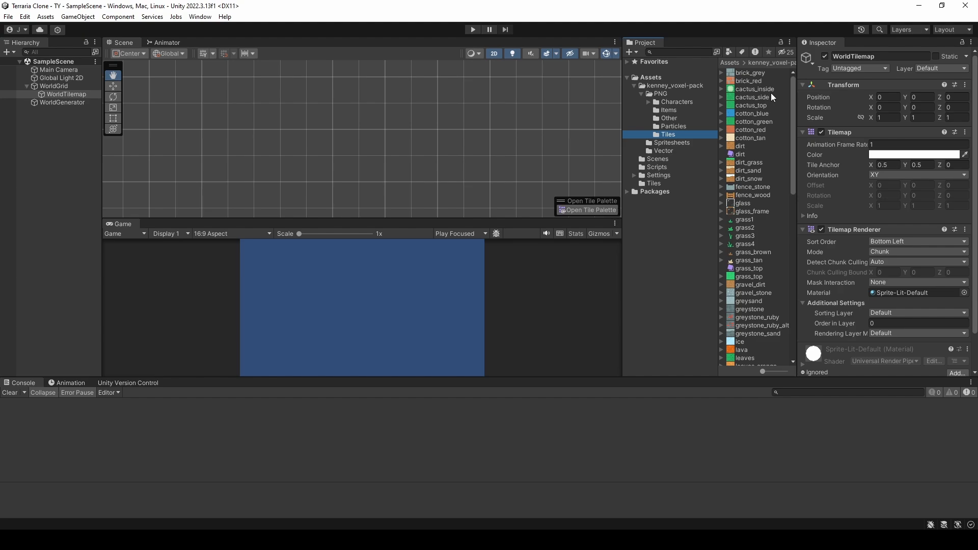
{"action": "left_click", "coordinate": [750, 146]}
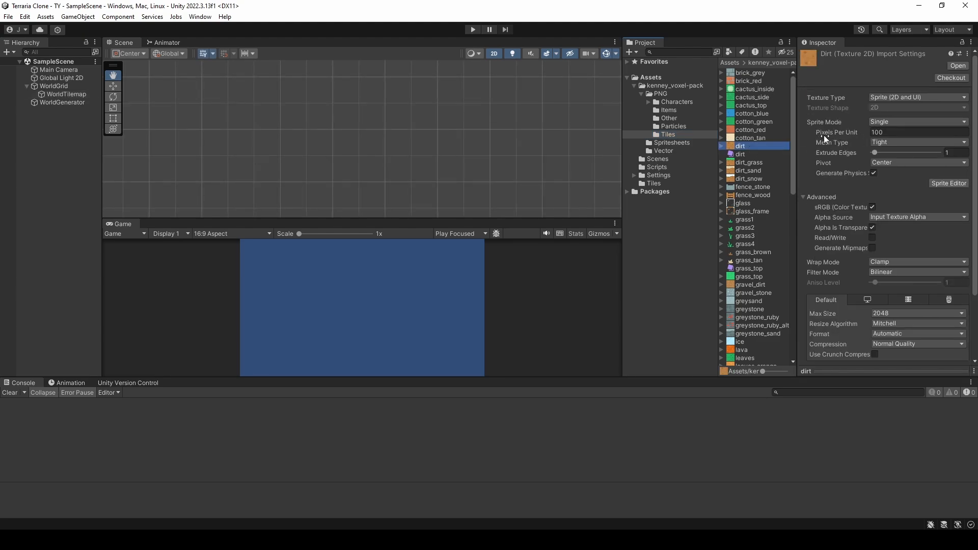
{"action": "left_click", "coordinate": [291, 540]}
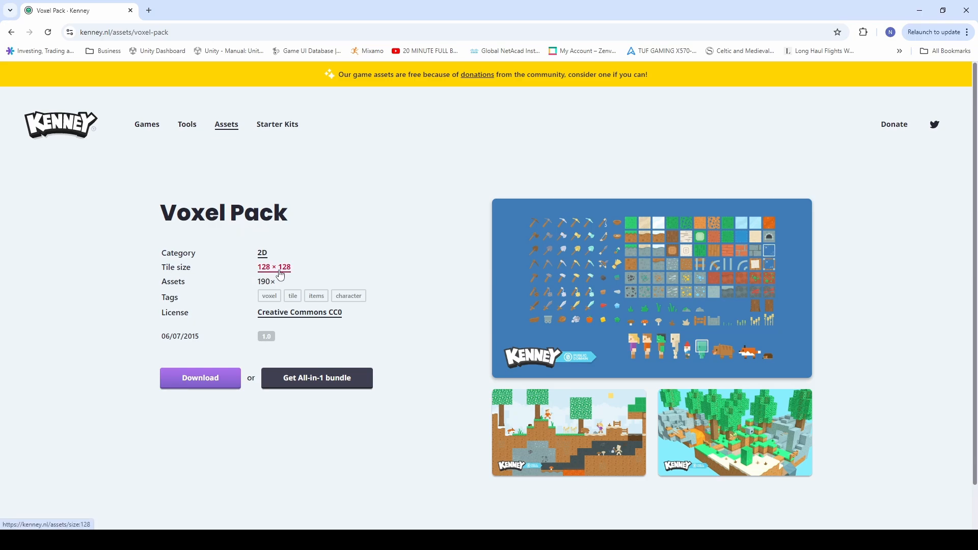
{"action": "left_click", "coordinate": [919, 11]}
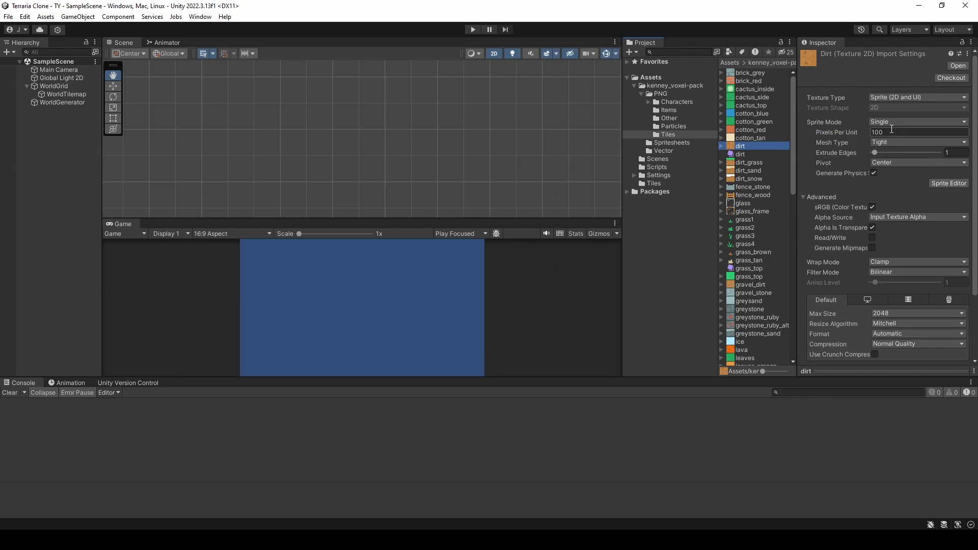
Step: Open the tile palette for WorldTilemap and pick the grass tile to preview its fit on the scene grid
{"action": "left_click", "coordinate": [71, 96]}
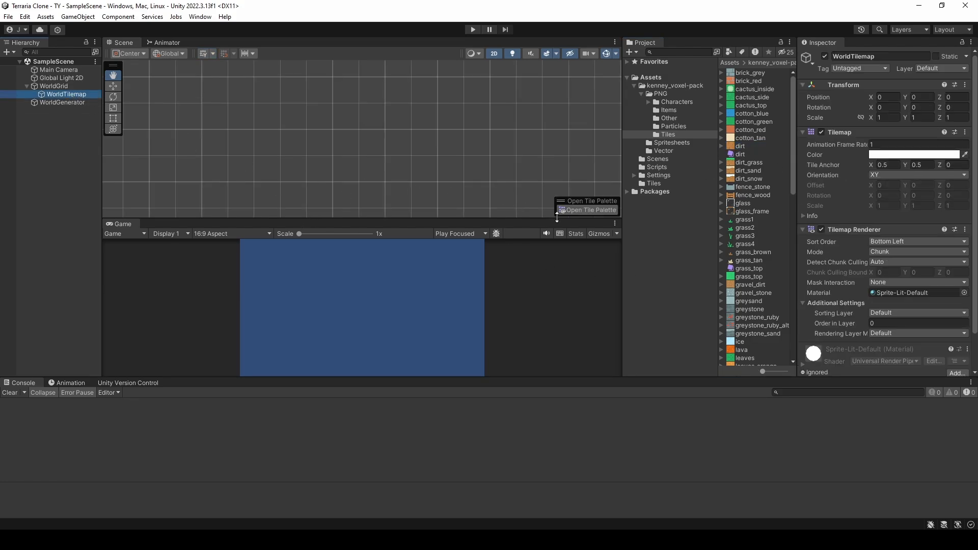
{"action": "left_click", "coordinate": [587, 210]}
{"action": "left_click_drag", "start_coordinate": [449, 195], "coordinate": [279, 118]}
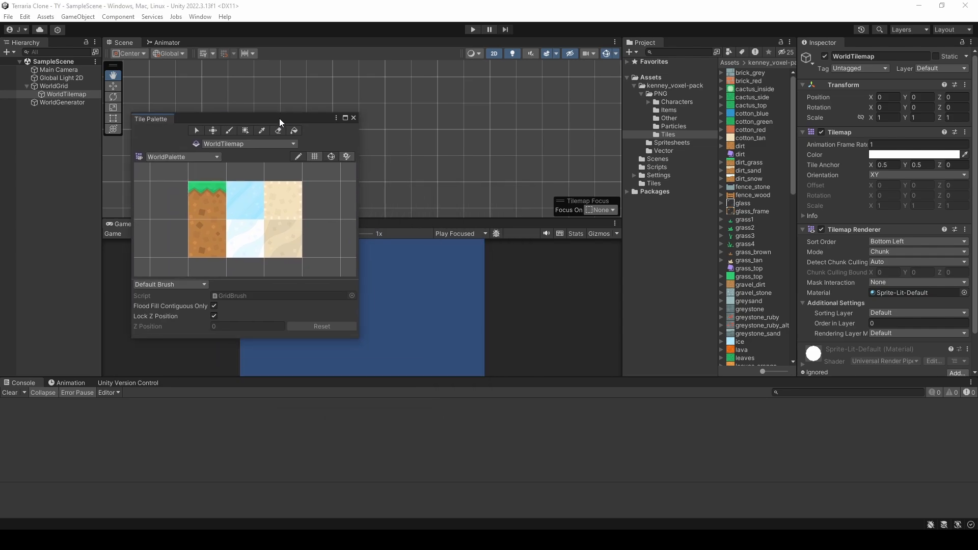
{"action": "left_click", "coordinate": [213, 206]}
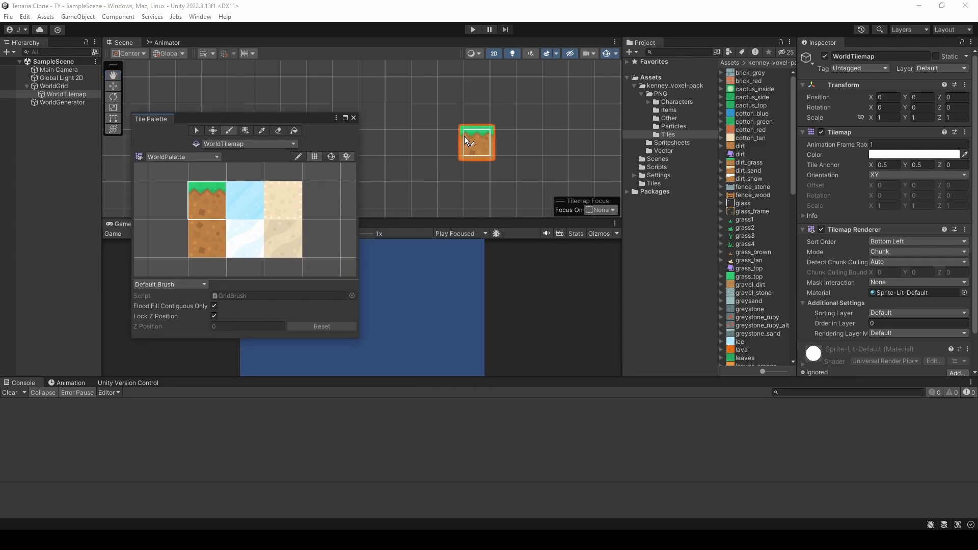
Step: Set the dirt texture's Pixels Per Unit to 128, save the import settings, and pick the dirt tile in the palette
{"action": "left_click", "coordinate": [752, 146]}
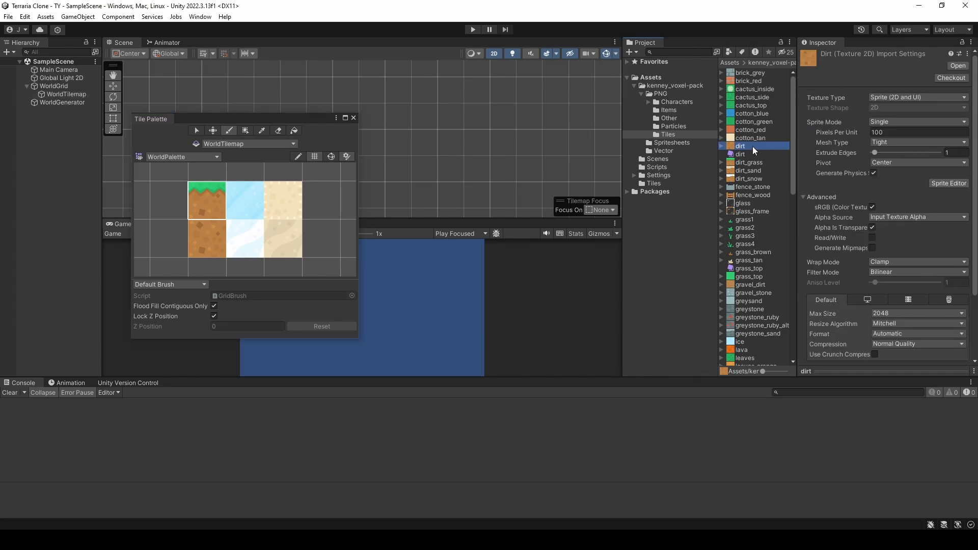
{"action": "left_click", "coordinate": [903, 128]}
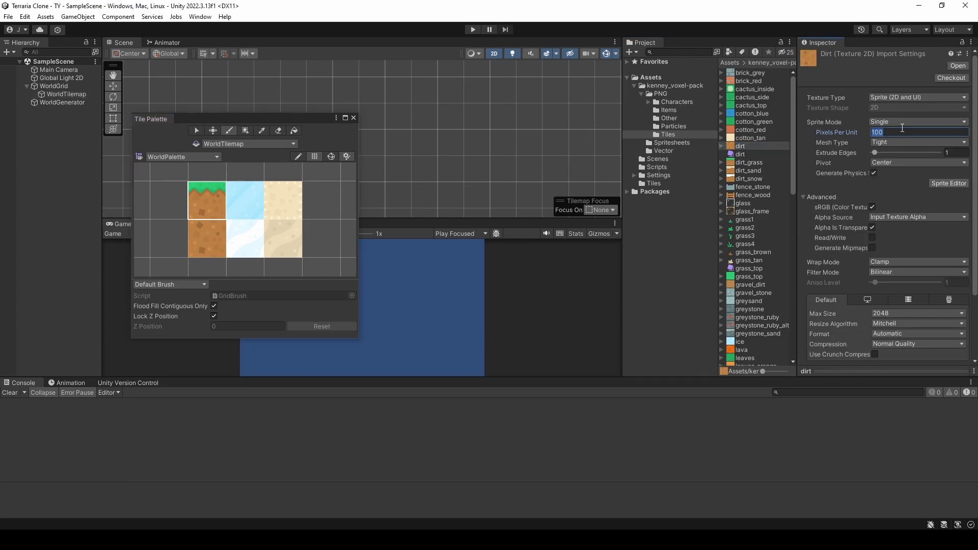
{"action": "type", "text": "128"}
{"action": "left_click", "coordinate": [755, 137]}
{"action": "left_click", "coordinate": [475, 288]}
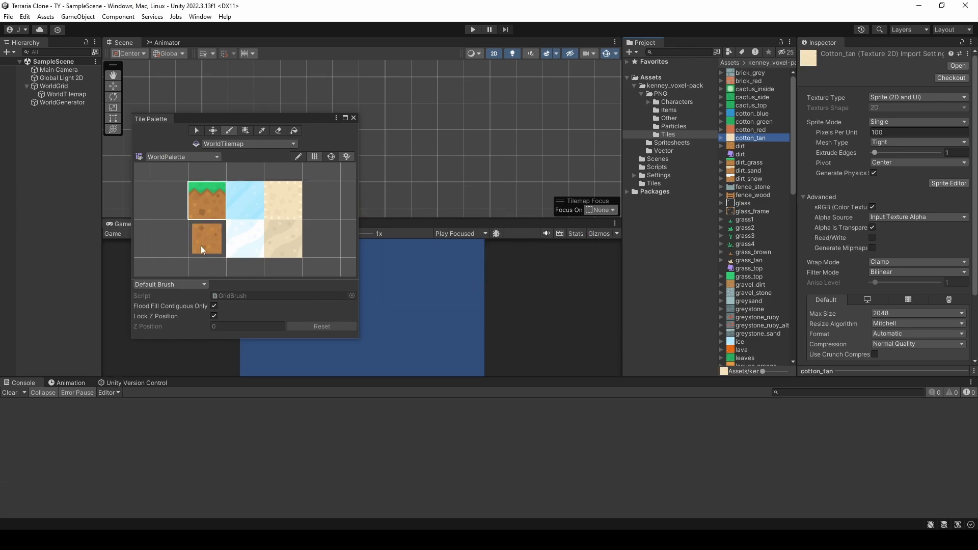
{"action": "key", "text": "i"}
{"action": "left_click", "coordinate": [207, 233]}
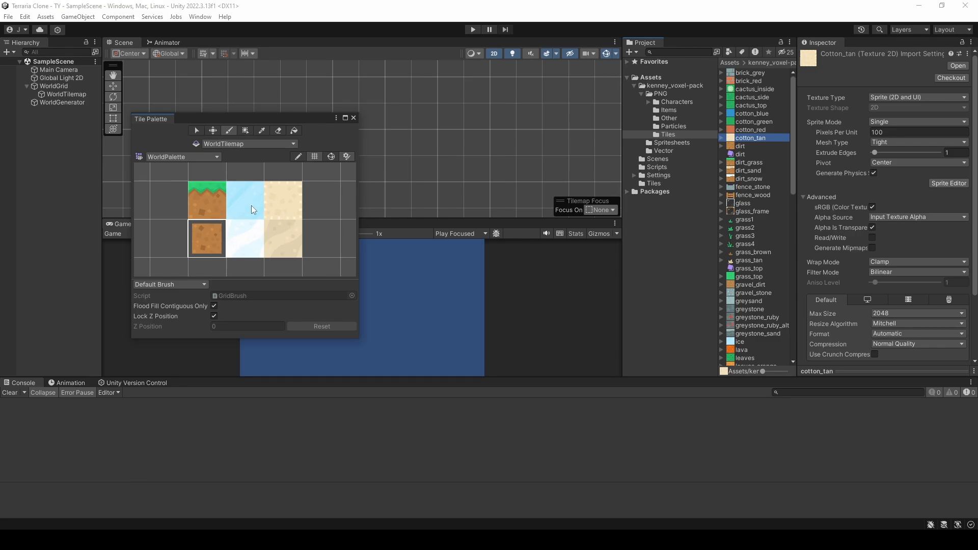
Step: Set the cotton_tan texture's Pixels Per Unit to 128 and save its import settings
{"action": "left_click", "coordinate": [884, 132]}
{"action": "type", "text": "128"}
{"action": "left_click", "coordinate": [779, 131]}
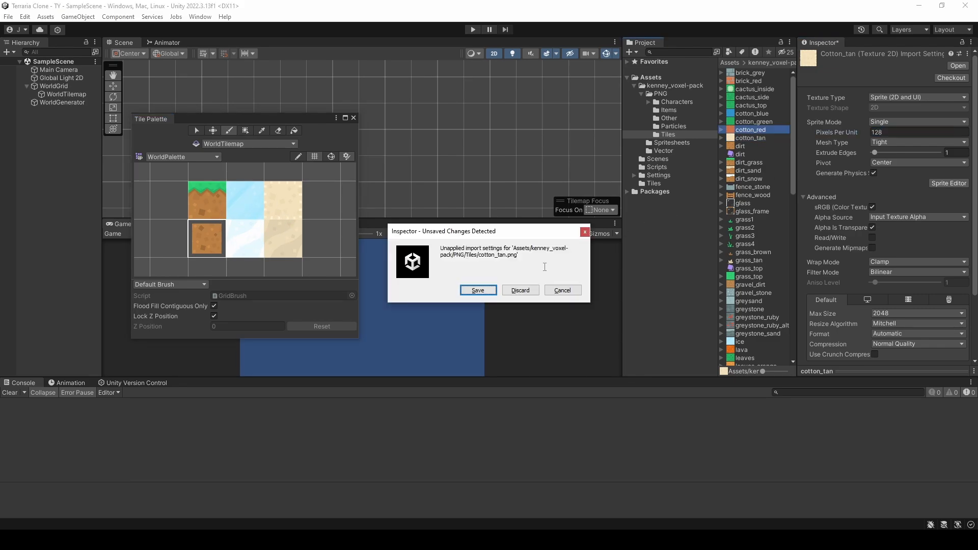
{"action": "left_click", "coordinate": [479, 290]}
Step: Set the dirt_grass texture's Pixels Per Unit to 128 and save its import settings
{"action": "left_click", "coordinate": [755, 165]}
{"action": "left_click", "coordinate": [880, 133]}
{"action": "type", "text": "128"}
{"action": "left_click", "coordinate": [772, 154]}
{"action": "left_click", "coordinate": [479, 290]}
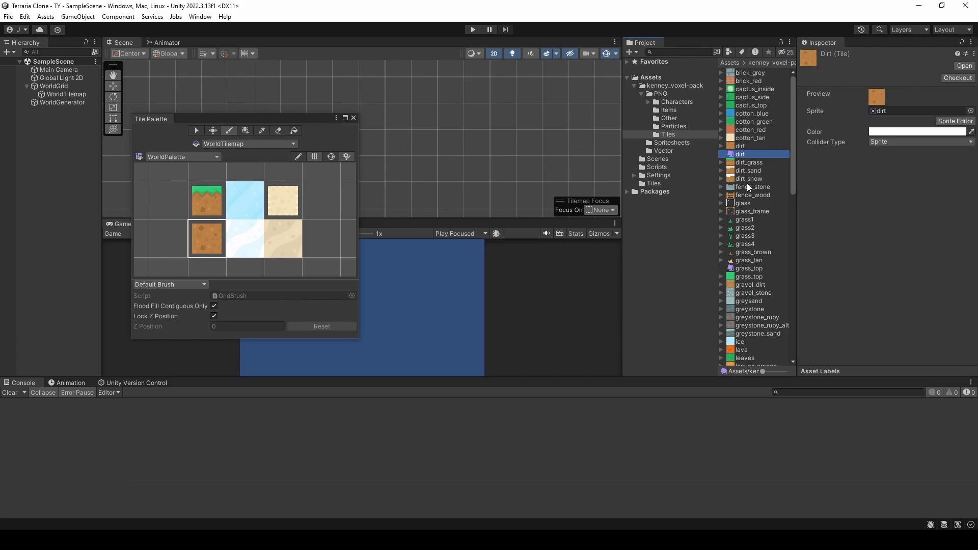
Step: Set the sand texture's Pixels Per Unit to 128 and save its import settings
{"action": "scroll", "coordinate": [753, 226], "scroll_direction": "down", "scroll_amount": 10}
{"action": "left_click", "coordinate": [749, 245]}
{"action": "left_click", "coordinate": [894, 131]}
{"action": "type", "text": "128"}
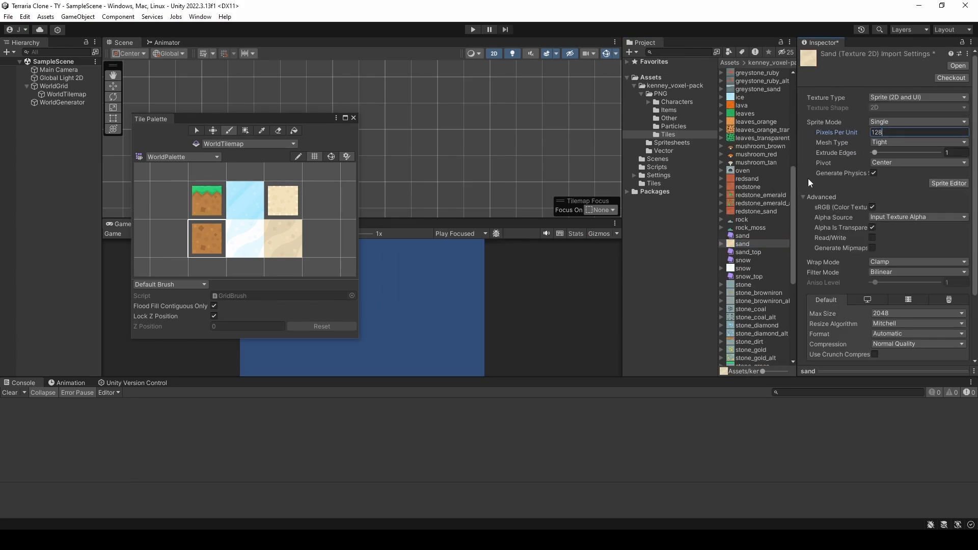
{"action": "left_click", "coordinate": [769, 220]}
{"action": "left_click", "coordinate": [479, 290]}
Step: Set the snow texture's Pixels Per Unit to 128 and save its import settings
{"action": "left_click", "coordinate": [754, 268]}
{"action": "left_click", "coordinate": [881, 132]}
{"action": "type", "text": "128"}
{"action": "left_click", "coordinate": [753, 260]}
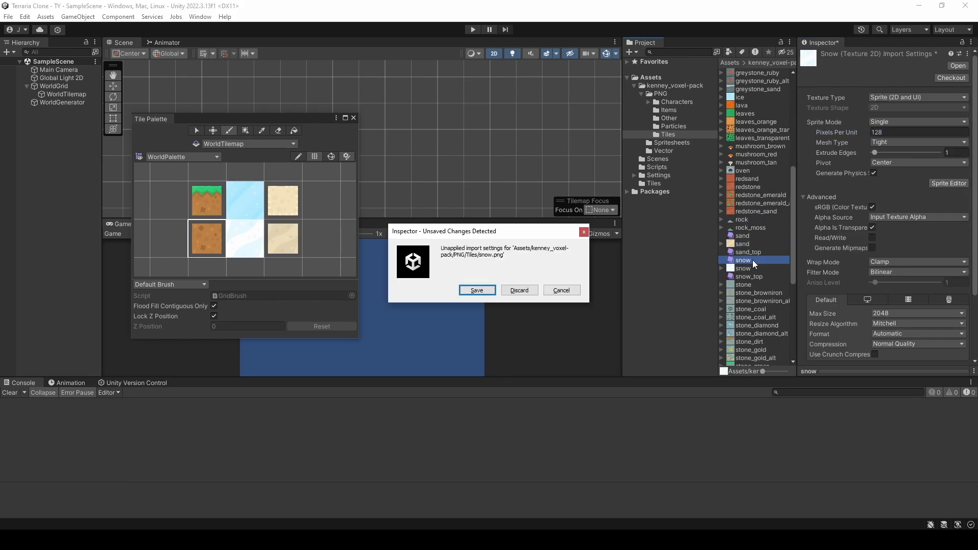
{"action": "key", "text": "Return"}
Step: Set the ice texture's Pixels Per Unit to 128 and save its import settings
{"action": "scroll", "coordinate": [764, 265], "scroll_direction": "up", "scroll_amount": 4}
{"action": "left_click", "coordinate": [744, 159]}
{"action": "left_click", "coordinate": [894, 132]}
{"action": "type", "text": "128"}
{"action": "left_click", "coordinate": [759, 134]}
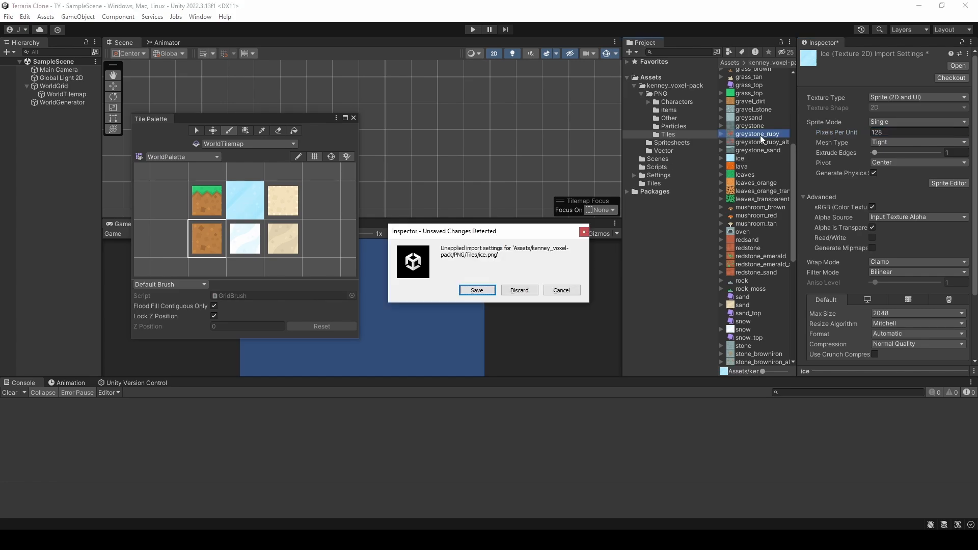
{"action": "left_click", "coordinate": [477, 290]}
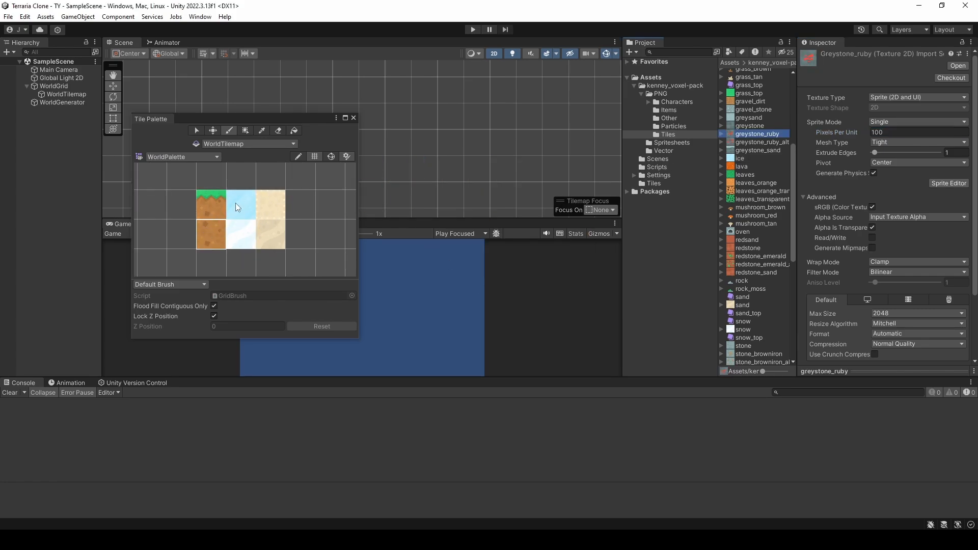
Step: Preview the grass, sand and snow palette tiles against the scene grid, and close the tile palette
{"action": "left_click", "coordinate": [220, 211]}
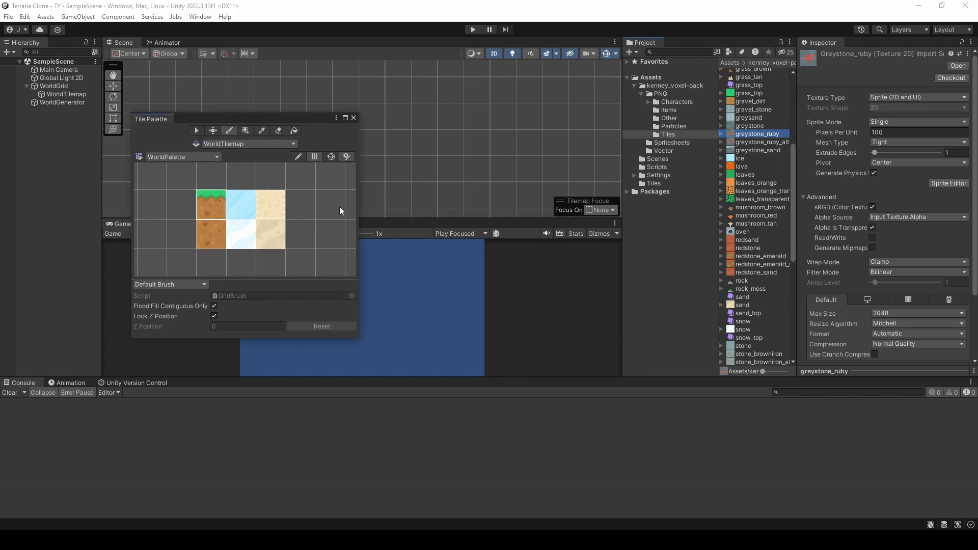
{"action": "left_click", "coordinate": [278, 207]}
{"action": "left_click", "coordinate": [280, 226]}
{"action": "left_click", "coordinate": [244, 247]}
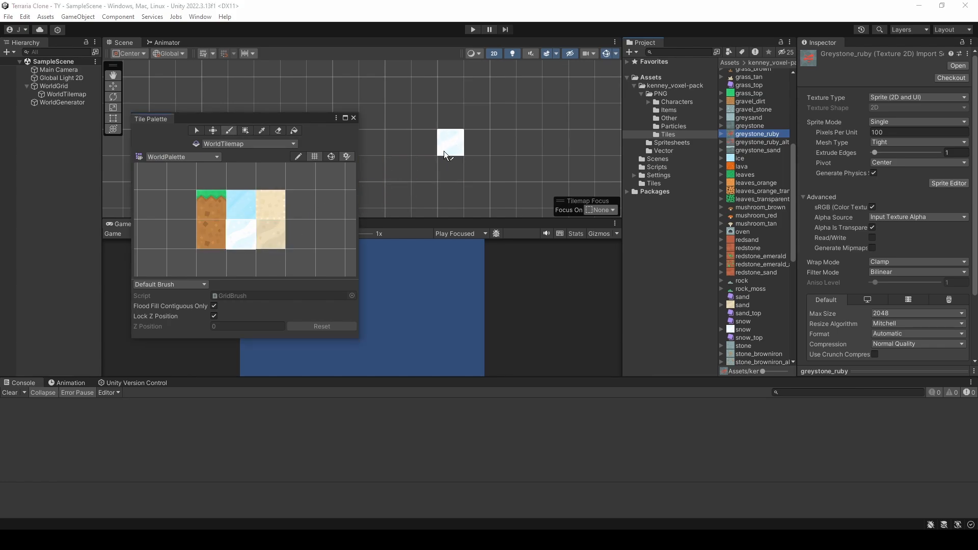
{"action": "left_click", "coordinate": [353, 118]}
Step: Run the game and examine how the generated terrain tiles fit together across the biomes
{"action": "left_click", "coordinate": [473, 29]}
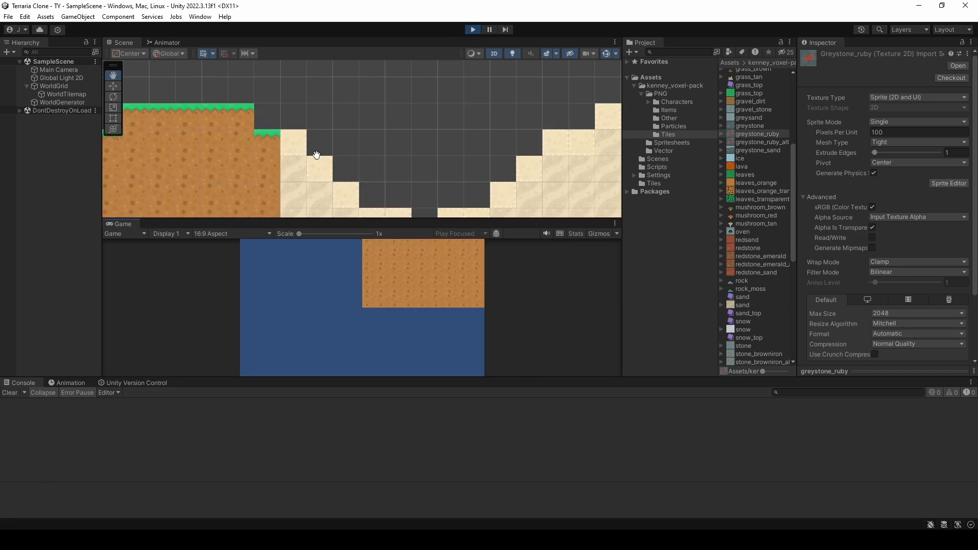
{"action": "left_click_drag", "start_coordinate": [291, 148], "coordinate": [351, 155]}
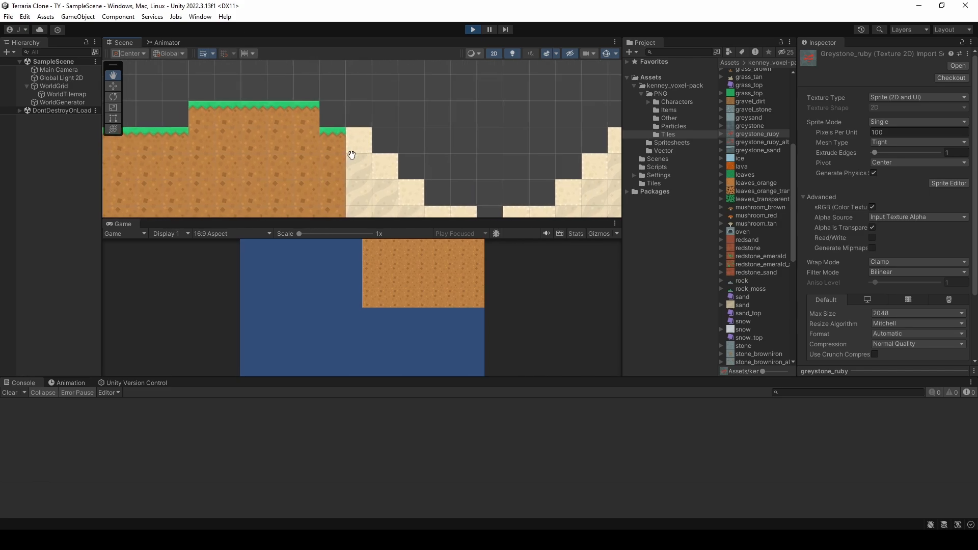
{"action": "left_click_drag", "start_coordinate": [439, 211], "coordinate": [371, 136]}
{"action": "left_click_drag", "start_coordinate": [425, 157], "coordinate": [273, 102]}
{"action": "left_click_drag", "start_coordinate": [382, 113], "coordinate": [345, 203]}
{"action": "left_click_drag", "start_coordinate": [409, 121], "coordinate": [340, 141]}
{"action": "left_click_drag", "start_coordinate": [439, 173], "coordinate": [381, 170]}
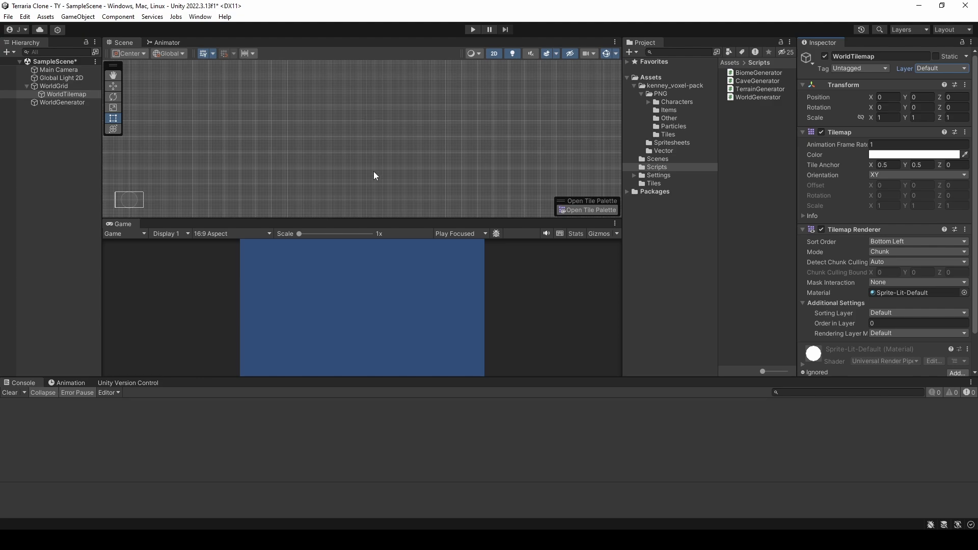
Step: Add a Tilemap Collider 2D component to WorldTilemap
{"action": "left_click", "coordinate": [804, 133]}
{"action": "left_click", "coordinate": [877, 319]}
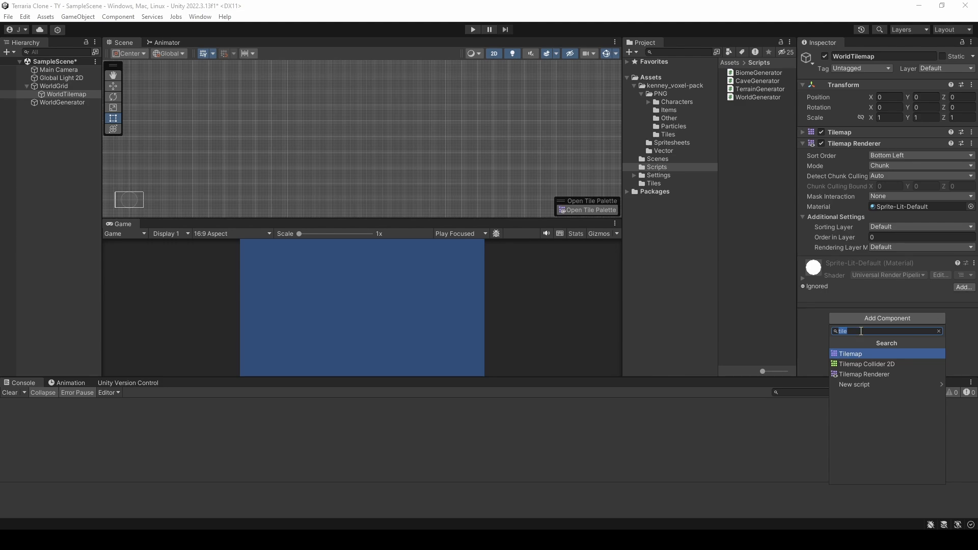
{"action": "left_click", "coordinate": [862, 331]}
{"action": "left_click", "coordinate": [878, 364]}
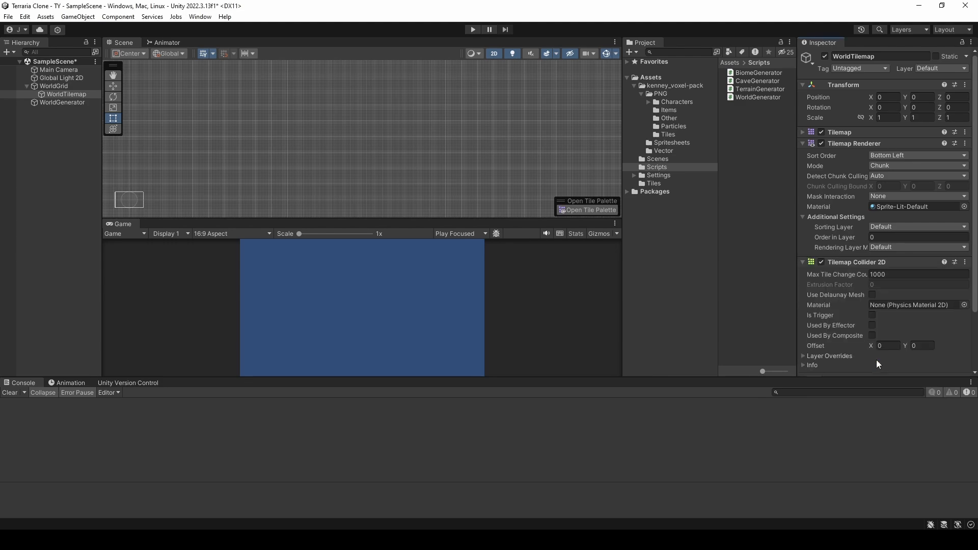
{"action": "scroll", "coordinate": [335, 146], "scroll_direction": "down", "scroll_amount": 1}
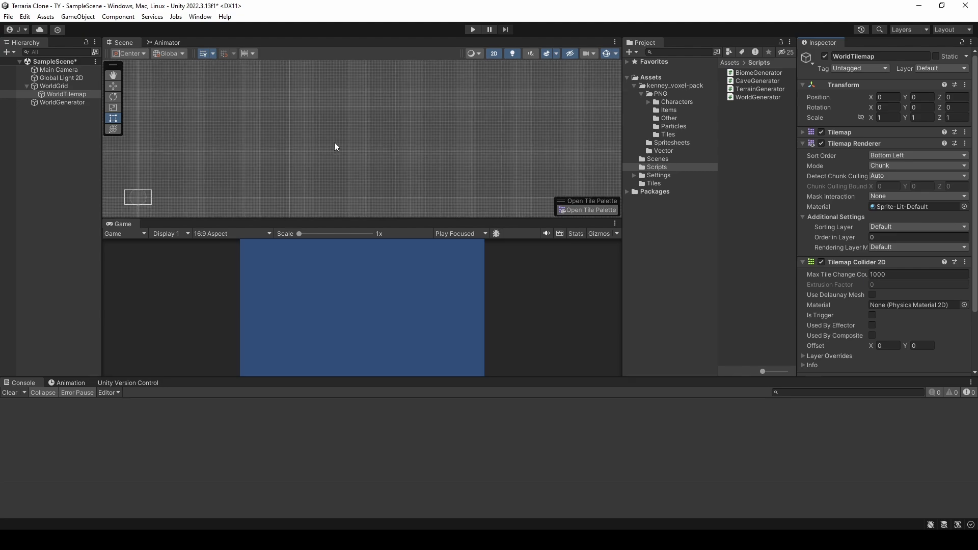
Step: Run the game, inspect the collider outlines on the generated terrain up close, and stop play mode
{"action": "left_click", "coordinate": [473, 30]}
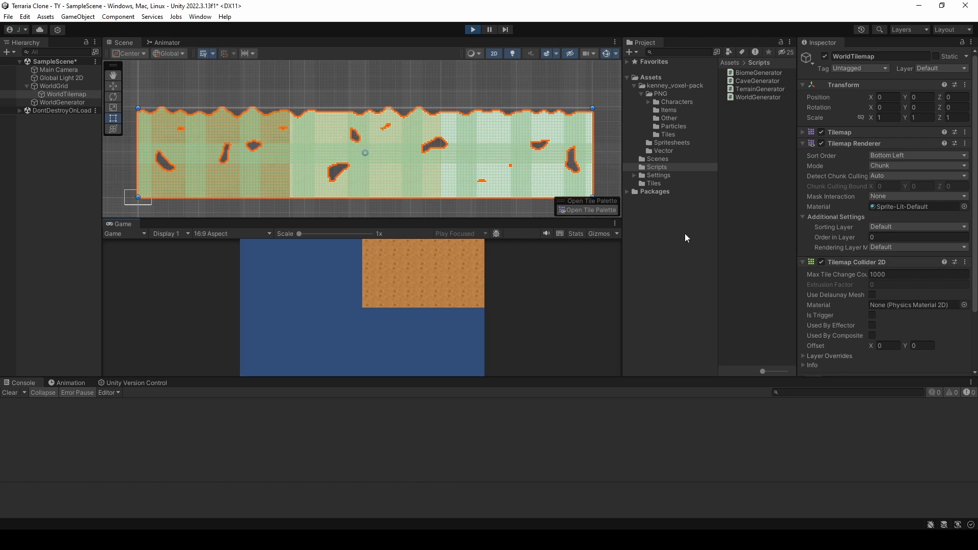
{"action": "scroll", "coordinate": [344, 141], "scroll_direction": "up", "scroll_amount": 10}
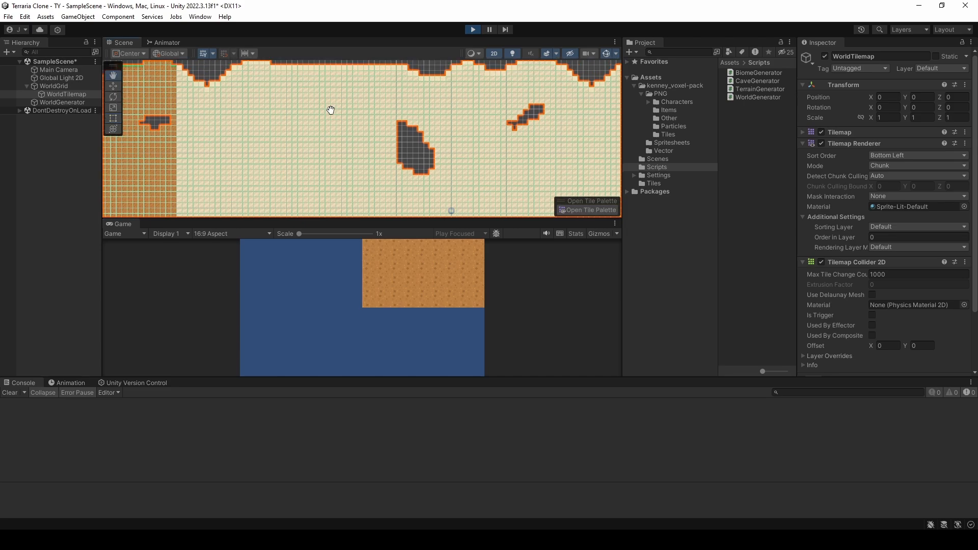
{"action": "middle_click_drag", "start_coordinate": [330, 110], "coordinate": [314, 142]}
{"action": "scroll", "coordinate": [314, 113], "scroll_direction": "up", "scroll_amount": 4}
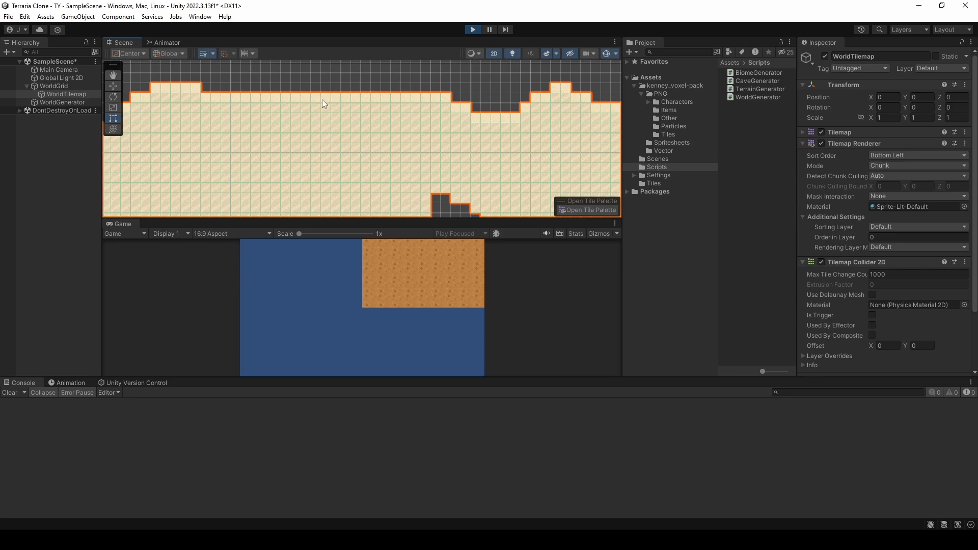
{"action": "left_click", "coordinate": [473, 30]}
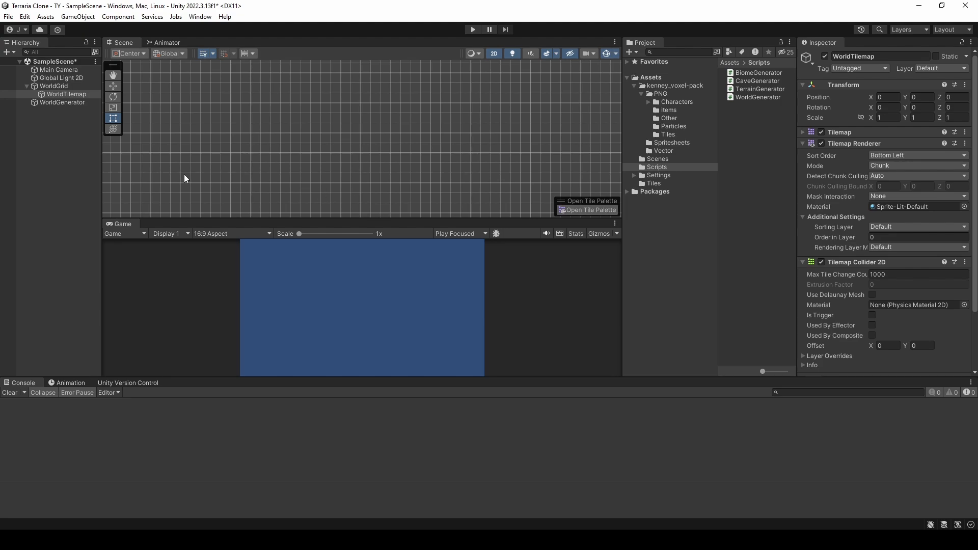
Step: Rename the WorldTilemap object to GroundTilemap and select WorldGenerator to check its Tilemap reference
{"action": "left_click", "coordinate": [66, 95]}
{"action": "left_click", "coordinate": [73, 95]}
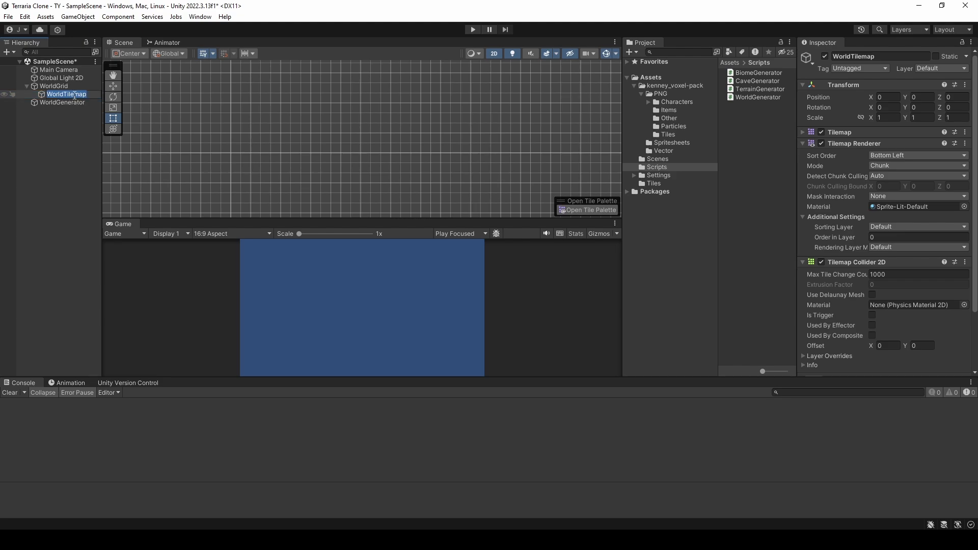
{"action": "key", "text": "Home"}
{"action": "key", "text": "Delete"}
{"action": "key", "text": "Delete"}
{"action": "key", "text": "Delete"}
{"action": "key", "text": "Delete"}
{"action": "key", "text": "Delete"}
{"action": "type", "text": "Ground"}
{"action": "key", "text": "Return"}
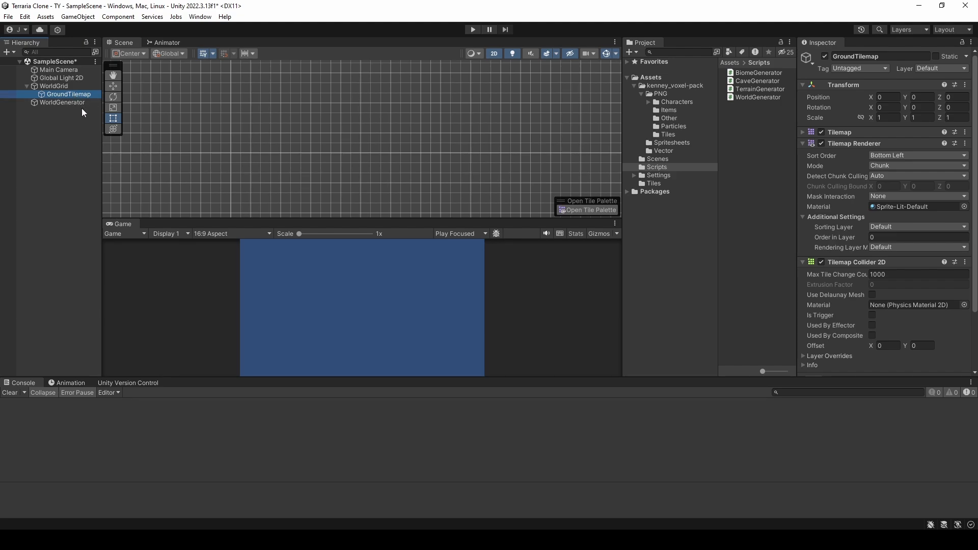
{"action": "left_click", "coordinate": [78, 102]}
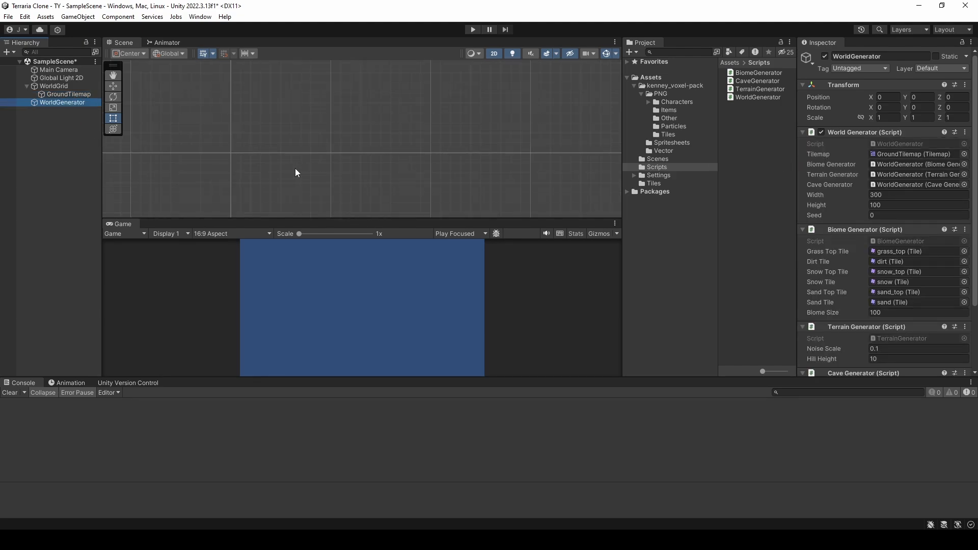
Step: Open the WorldGenerator script in Visual Studio and look over its serialized fields
{"action": "double_click", "coordinate": [762, 95]}
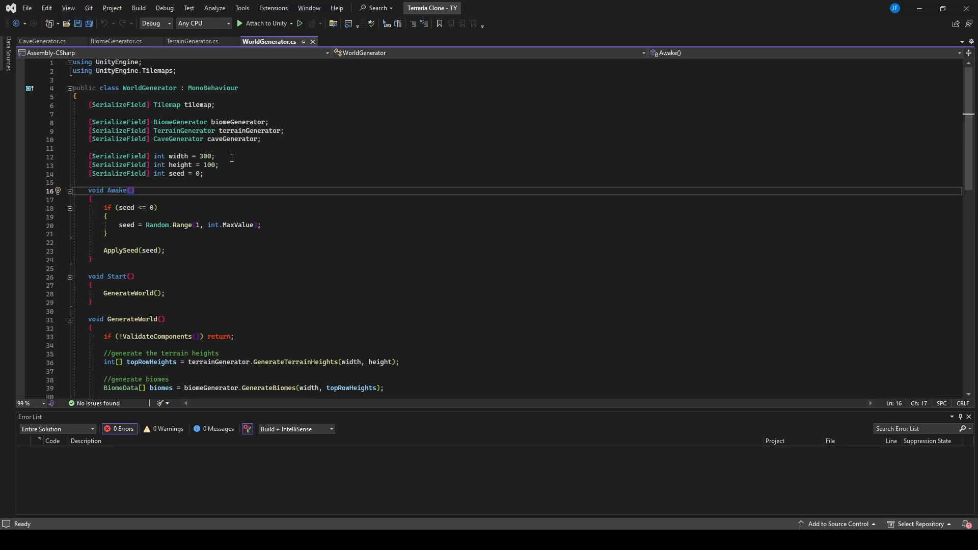
{"action": "left_click", "coordinate": [242, 174]}
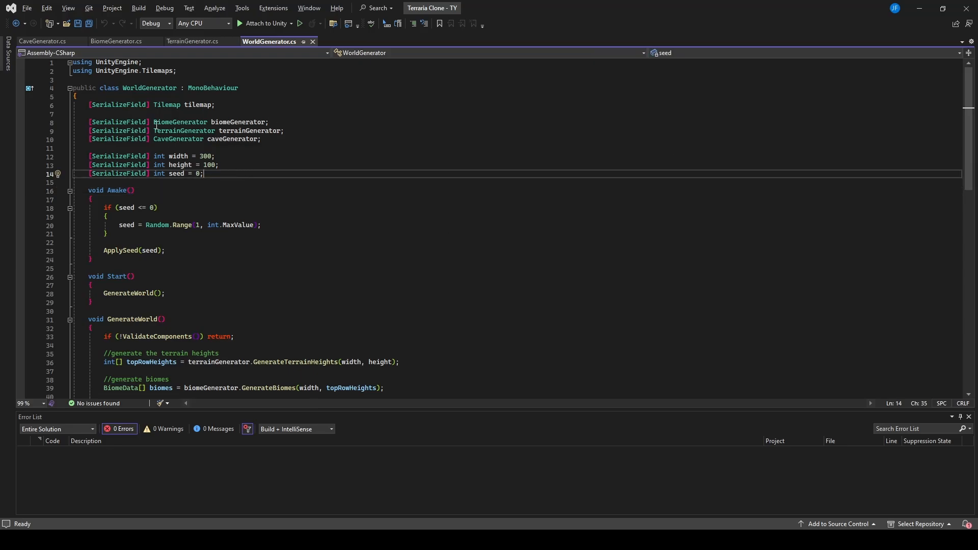
{"action": "left_click", "coordinate": [208, 210]}
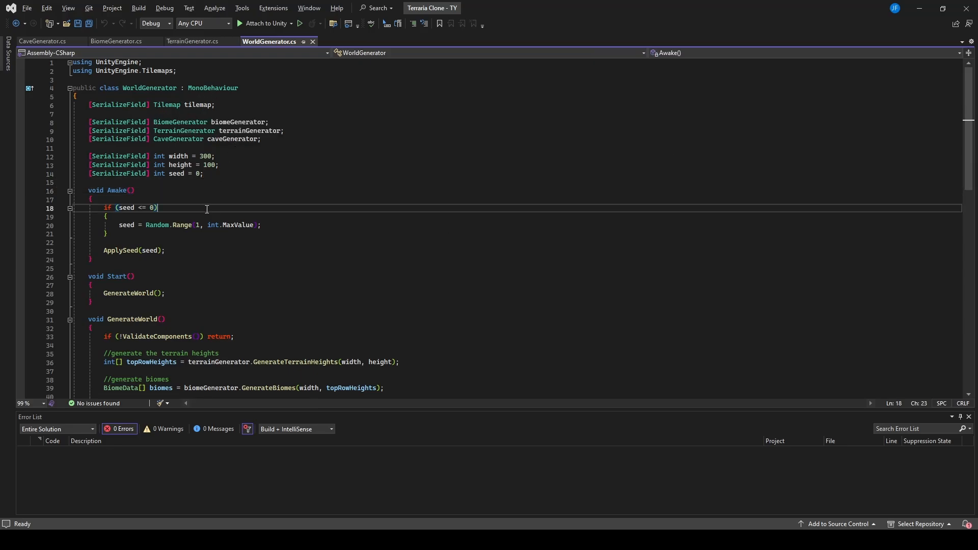
Step: Rename the tilemap field to GroundTilemap across all its references in the WorldGenerator script and check the updated calls
{"action": "left_click", "coordinate": [195, 104]}
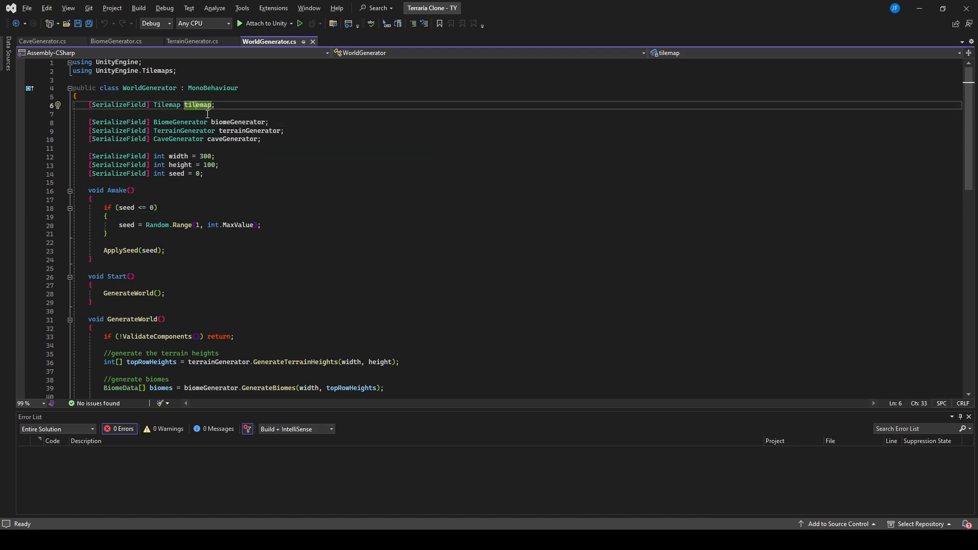
{"action": "key", "text": "ctrl+r"}
{"action": "key", "text": "ctrl+r"}
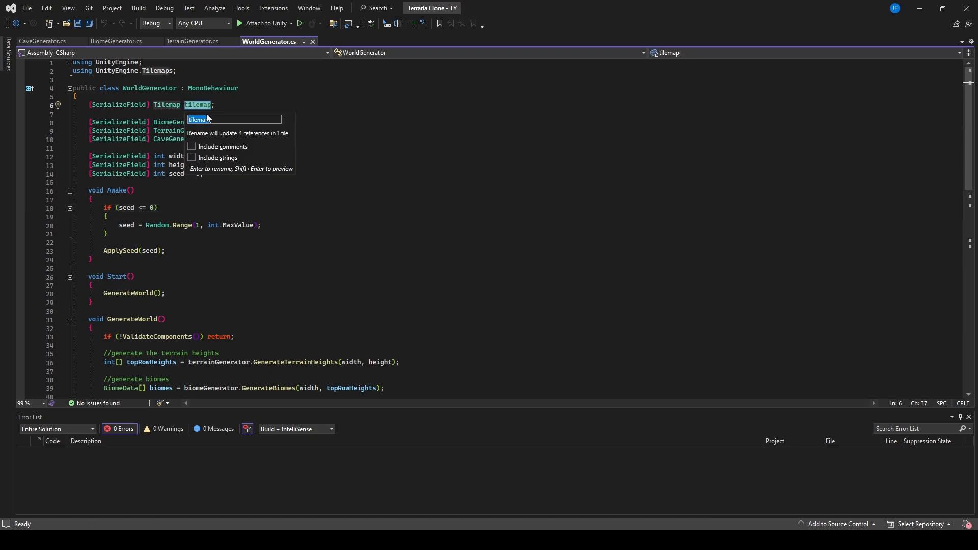
{"action": "key", "text": "Home"}
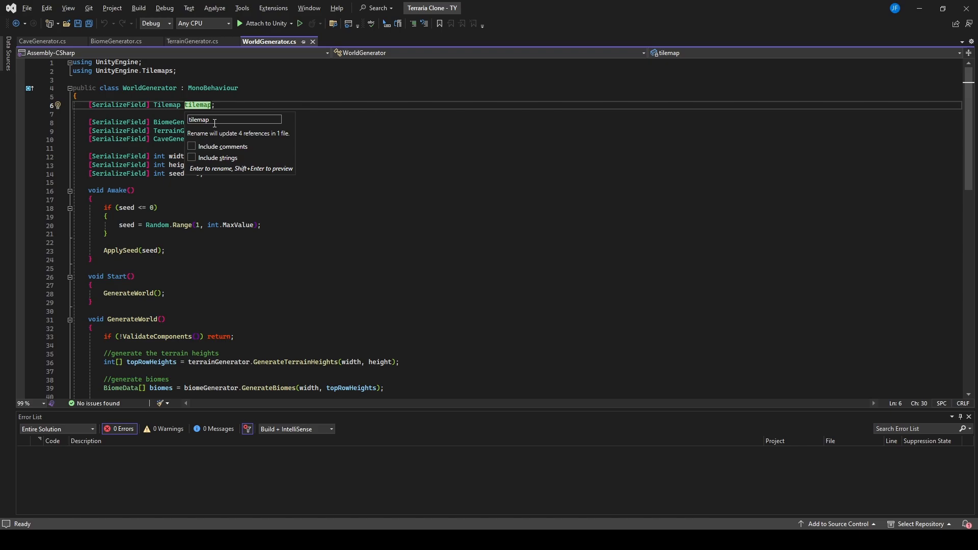
{"action": "type", "text": "Groi"}
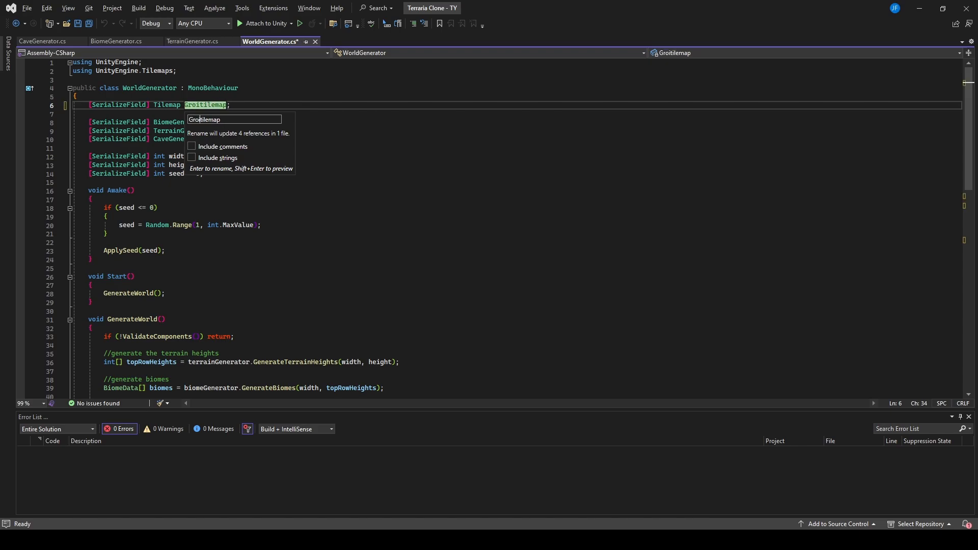
{"action": "type", "text": "nd"}
{"action": "key", "text": "Delete"}
{"action": "type", "text": "T"}
{"action": "key", "text": "Left"}
{"action": "key", "text": "BackSpace"}
{"action": "type", "text": "u"}
{"action": "key", "text": "Return"}
{"action": "scroll", "coordinate": [213, 152], "scroll_direction": "down", "scroll_amount": 4}
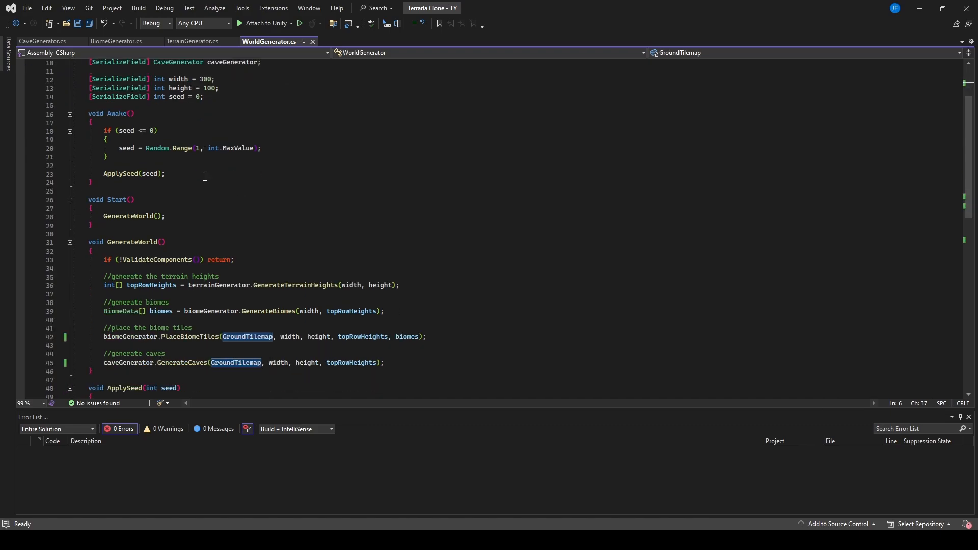
{"action": "scroll", "coordinate": [232, 316], "scroll_direction": "down", "scroll_amount": 8}
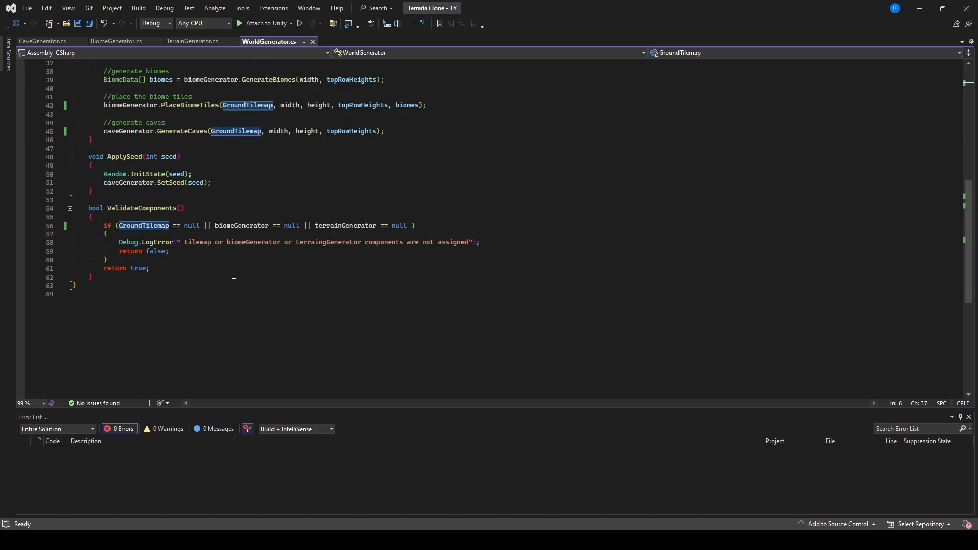
{"action": "scroll", "coordinate": [293, 250], "scroll_direction": "up", "scroll_amount": 12}
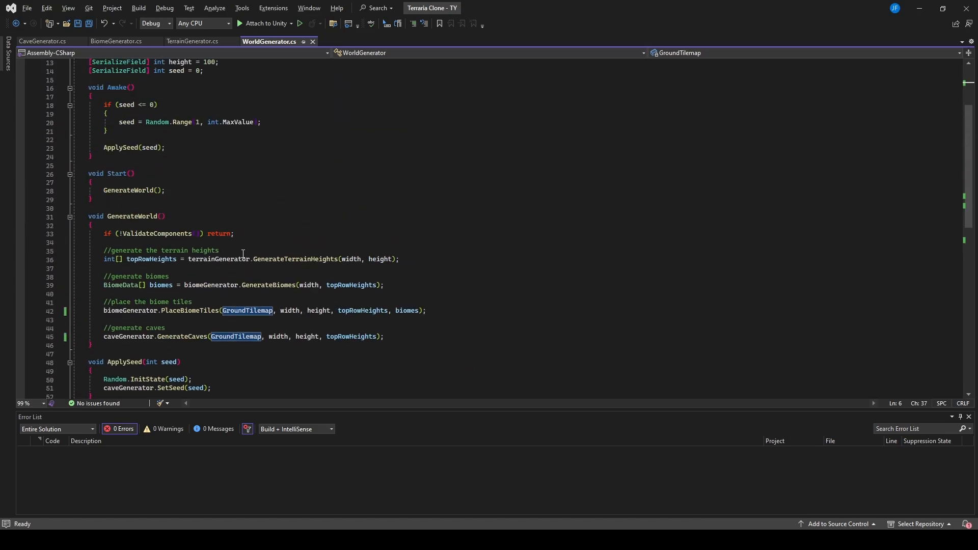
Step: Switch back to Unity and assign GroundTilemap to the WorldGenerator object's Ground Tilemap reference
{"action": "key", "text": "alt+Tab"}
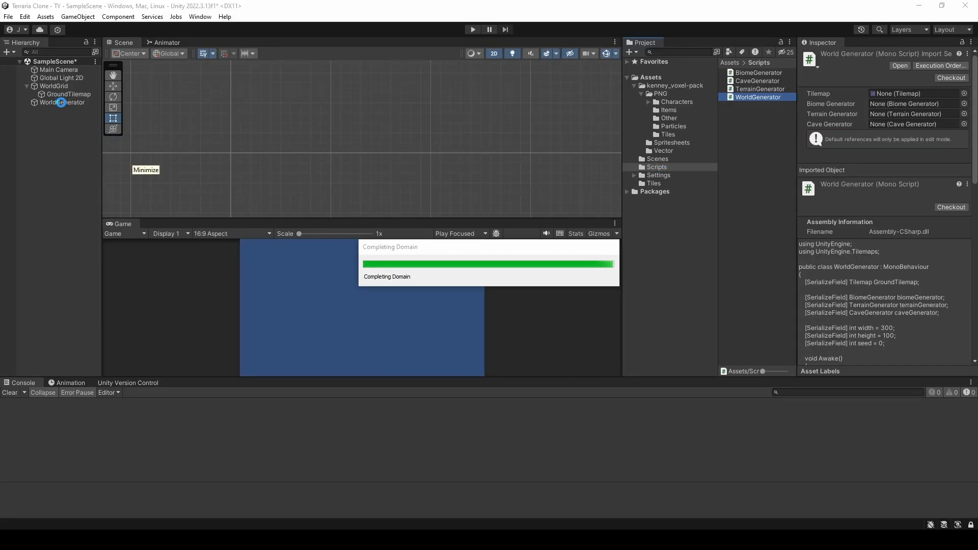
{"action": "left_click", "coordinate": [61, 103]}
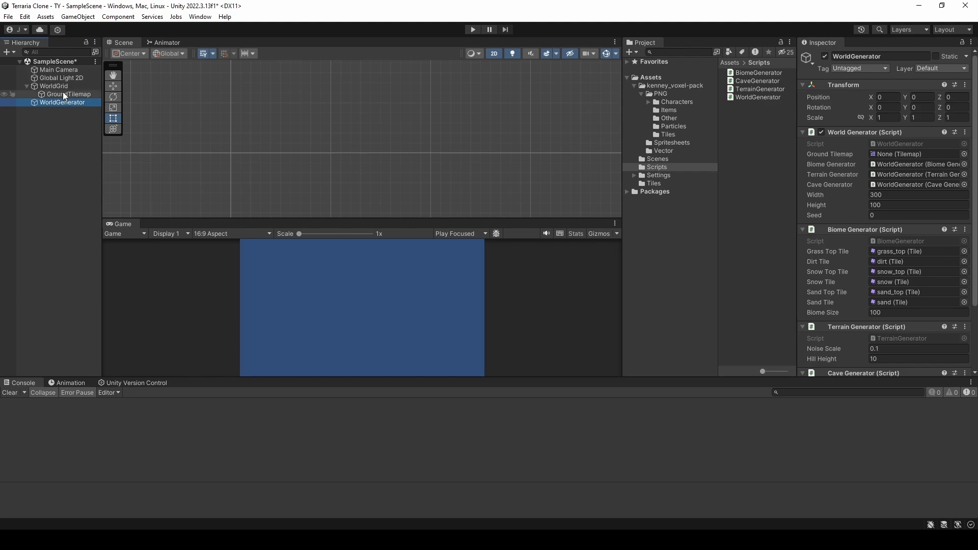
{"action": "left_click", "coordinate": [964, 154]}
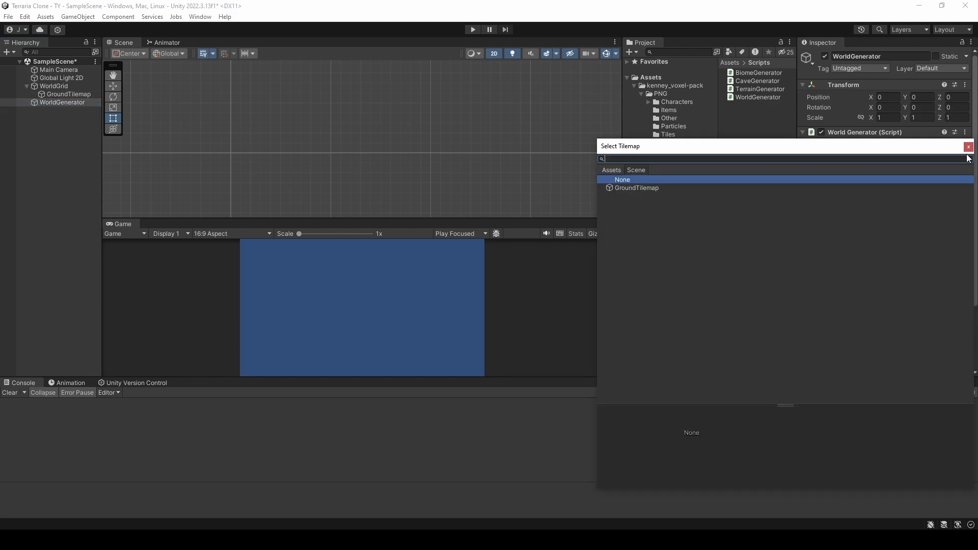
{"action": "double_click", "coordinate": [606, 188]}
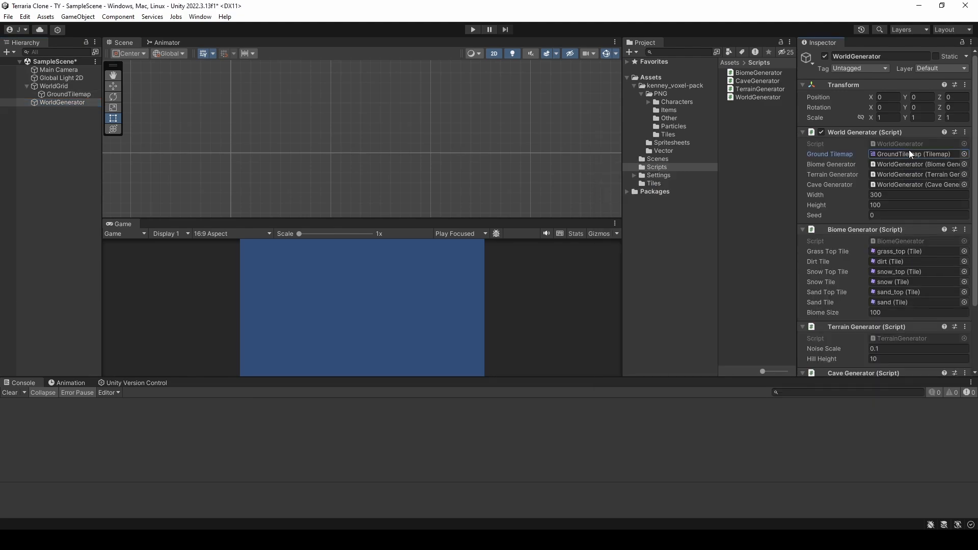
Step: Run the game, examine the full generated world across its biomes, and stop play mode
{"action": "key", "text": "ctrl+p"}
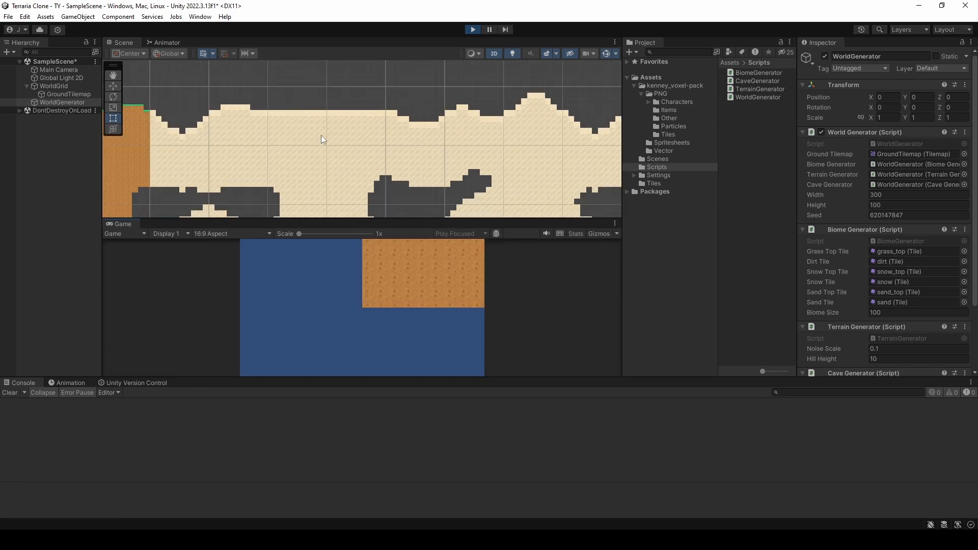
{"action": "scroll", "coordinate": [321, 136], "scroll_direction": "down", "scroll_amount": 5}
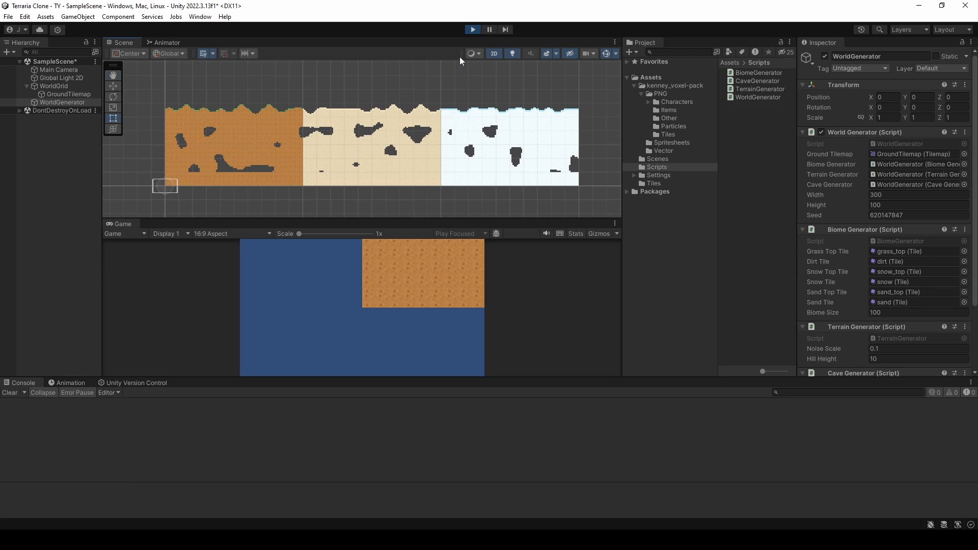
{"action": "scroll", "coordinate": [255, 151], "scroll_direction": "up", "scroll_amount": 2}
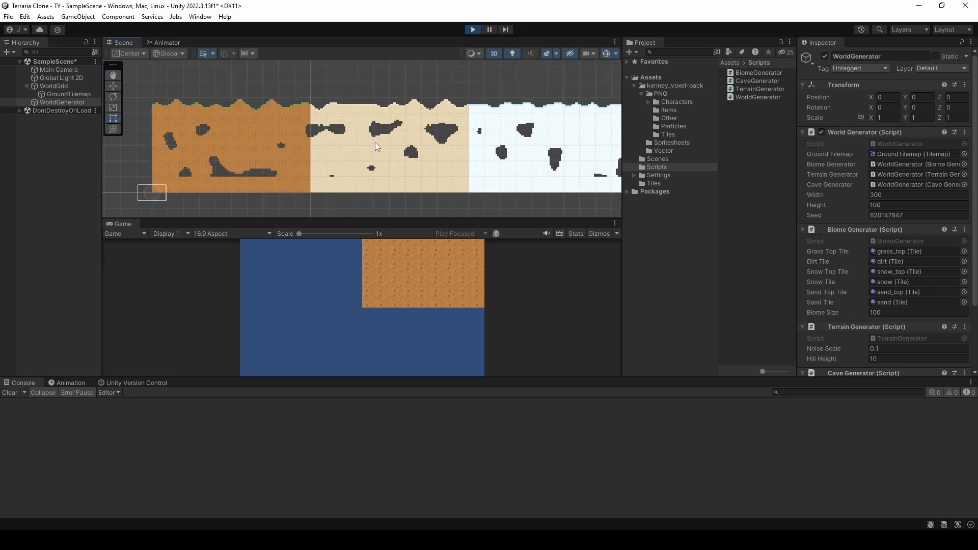
{"action": "middle_click_drag", "start_coordinate": [419, 148], "coordinate": [395, 140]}
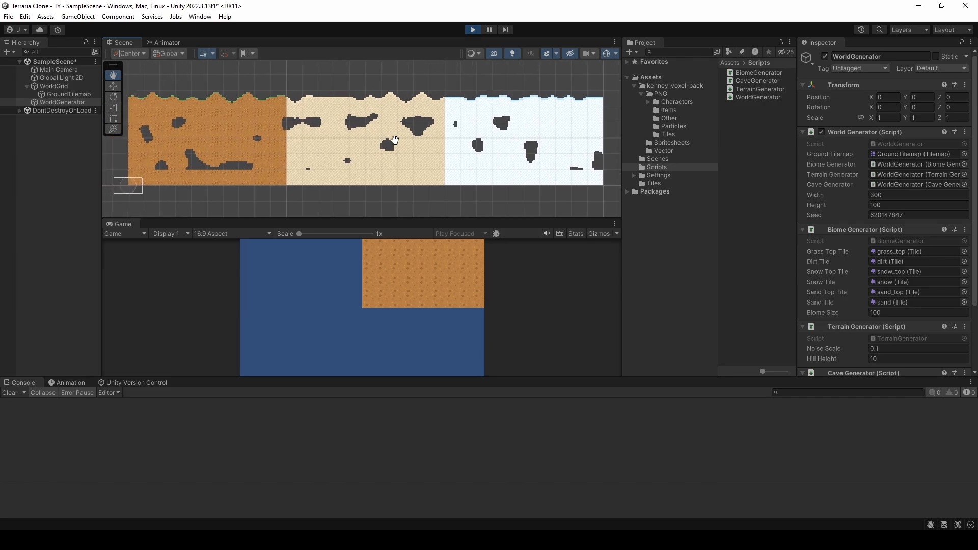
{"action": "scroll", "coordinate": [315, 144], "scroll_direction": "down", "scroll_amount": 1}
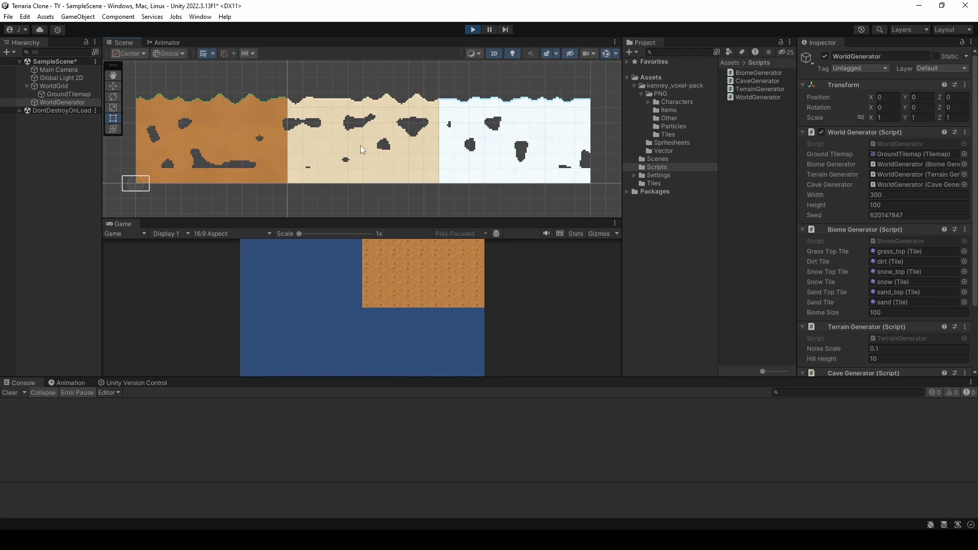
{"action": "left_click", "coordinate": [476, 30]}
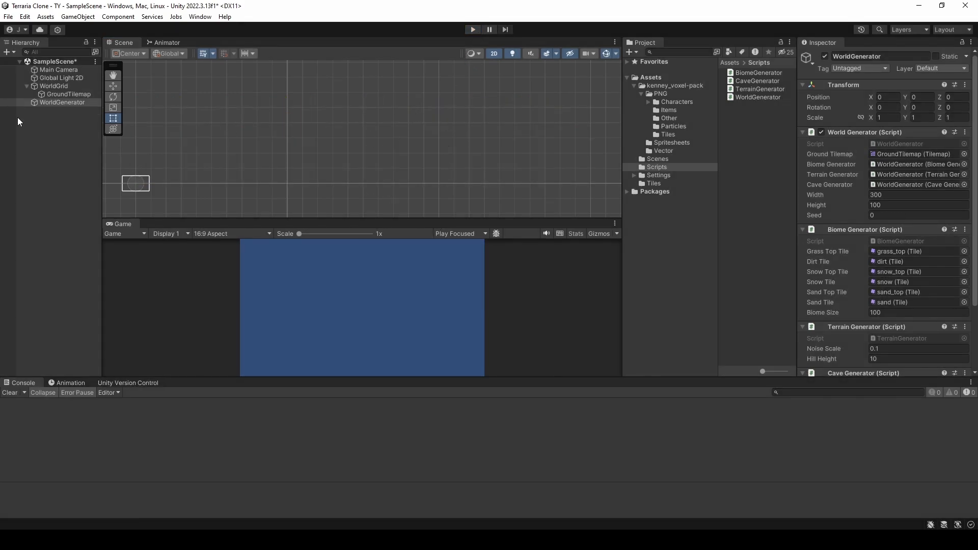
Step: Add a new layer named Ground as User Layer 6
{"action": "left_click", "coordinate": [74, 95]}
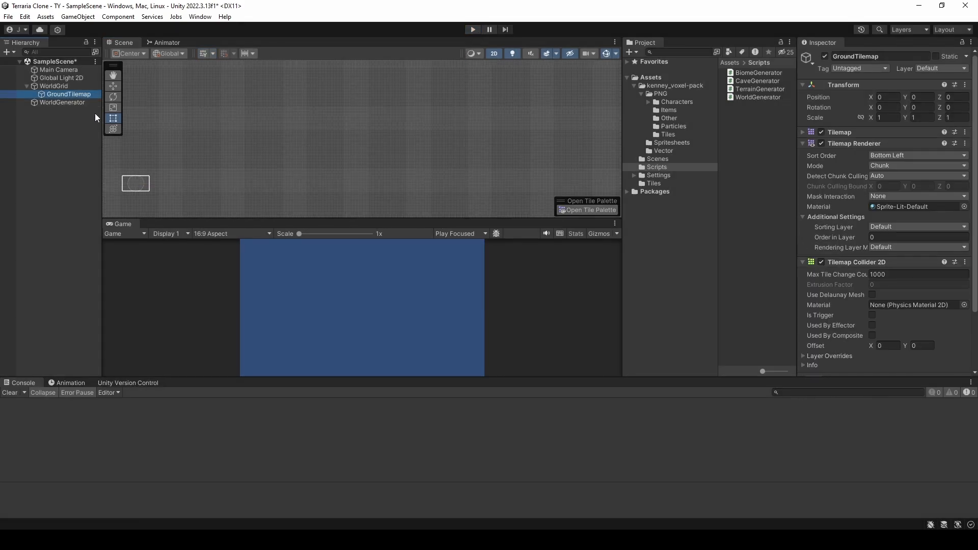
{"action": "left_click", "coordinate": [959, 69]}
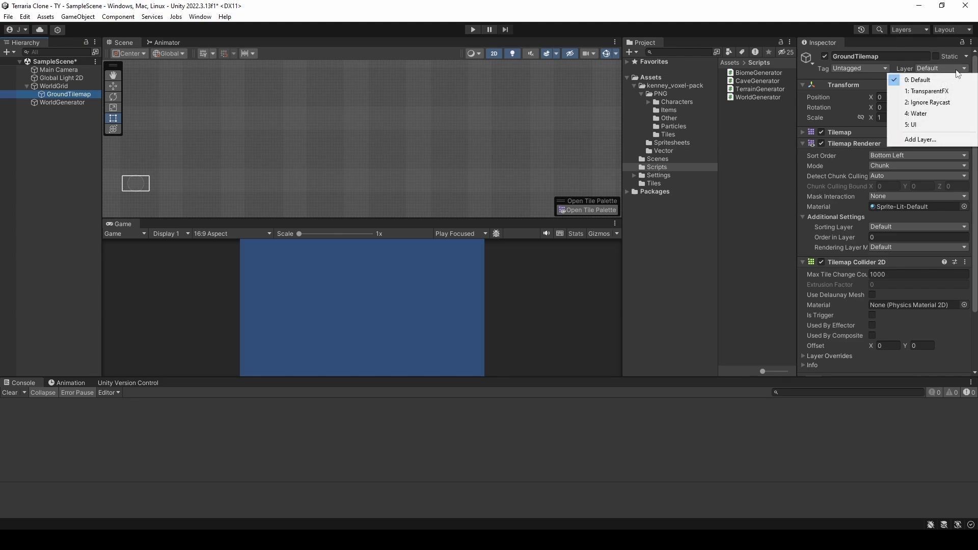
{"action": "left_click", "coordinate": [920, 140]}
{"action": "left_click", "coordinate": [896, 189]}
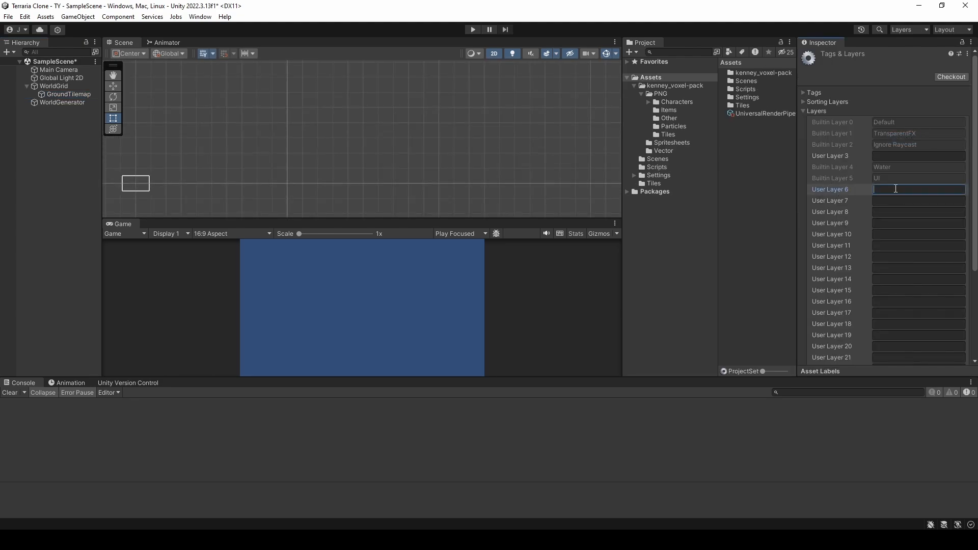
{"action": "type", "text": "Ground"}
{"action": "left_click", "coordinate": [755, 196]}
Step: Assign the GroundTilemap object to the Ground layer
{"action": "left_click", "coordinate": [64, 94]}
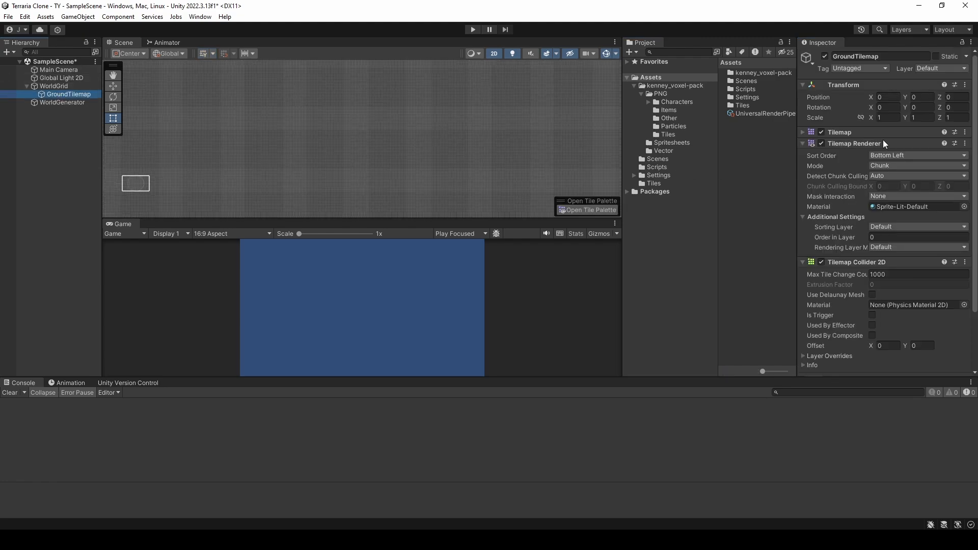
{"action": "left_click", "coordinate": [941, 69]}
{"action": "left_click", "coordinate": [924, 135]}
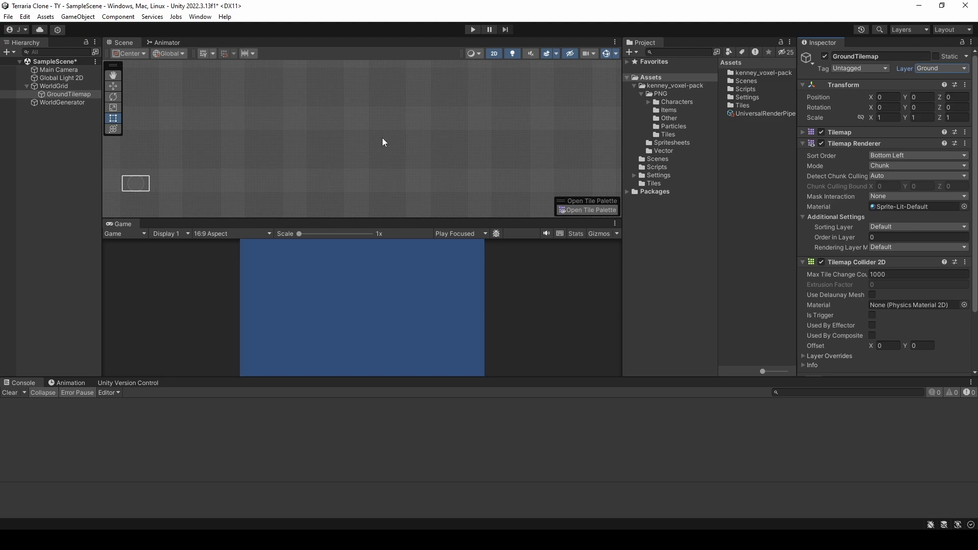
{"action": "scroll", "coordinate": [383, 138], "scroll_direction": "down", "scroll_amount": 4}
{"action": "scroll", "coordinate": [267, 171], "scroll_direction": "up", "scroll_amount": 4}
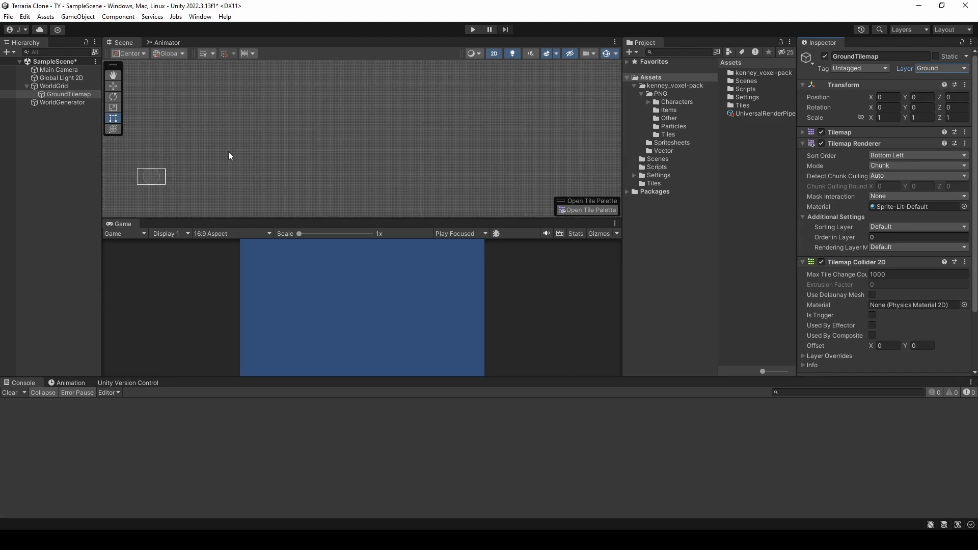
{"action": "left_click", "coordinate": [473, 29]}
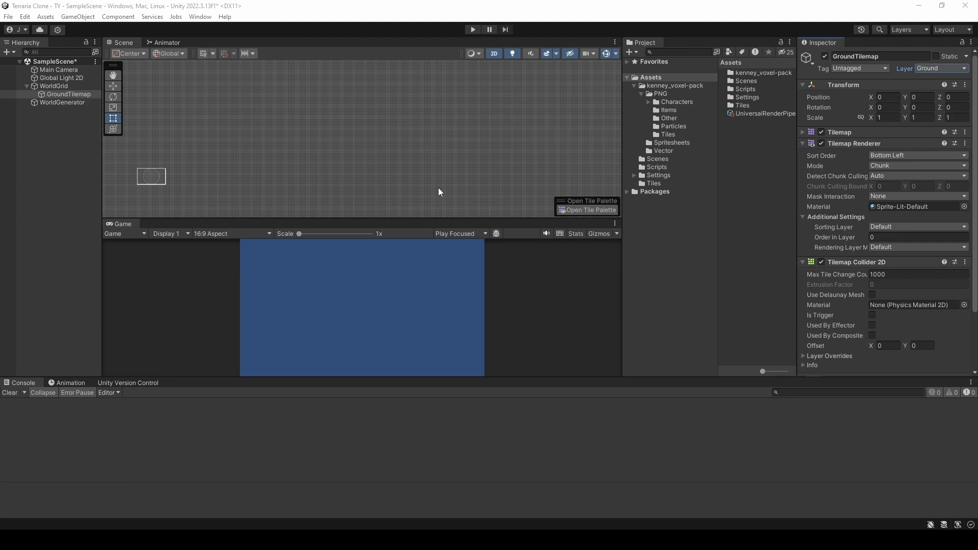
Step: Create an empty game object named tileremover at the root of the scene
{"action": "right_click", "coordinate": [42, 163]}
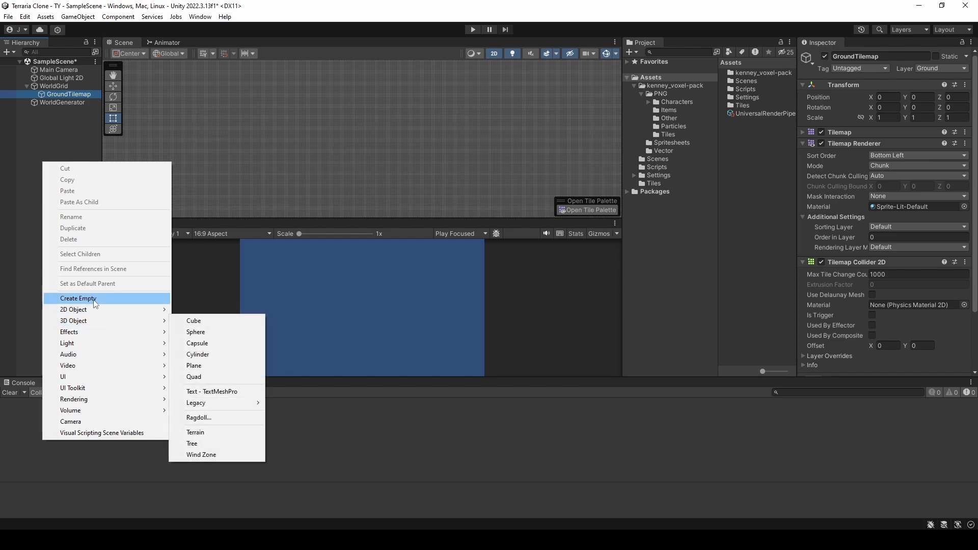
{"action": "left_click", "coordinate": [94, 299]}
{"action": "type", "text": "til"}
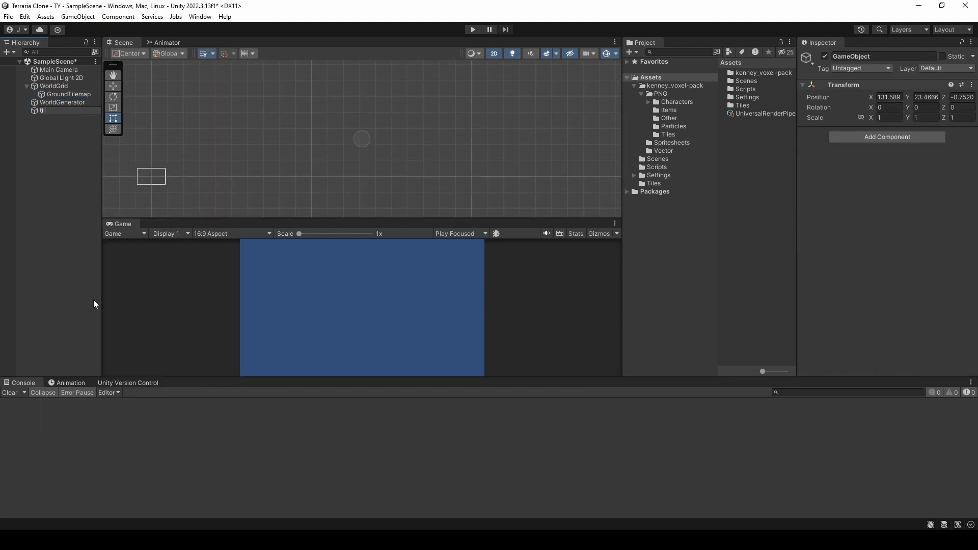
{"action": "type", "text": "eremover"}
{"action": "key", "text": "Return"}
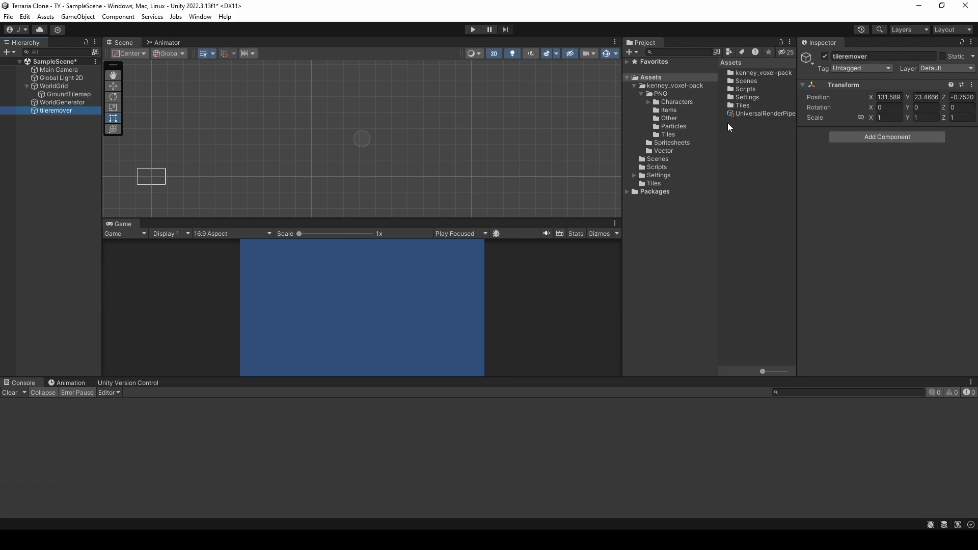
Step: Create a C# script named TileRemover in the Scripts folder
{"action": "double_click", "coordinate": [747, 90]}
{"action": "right_click", "coordinate": [745, 140]}
{"action": "mouse_move", "coordinate": [752, 146]}
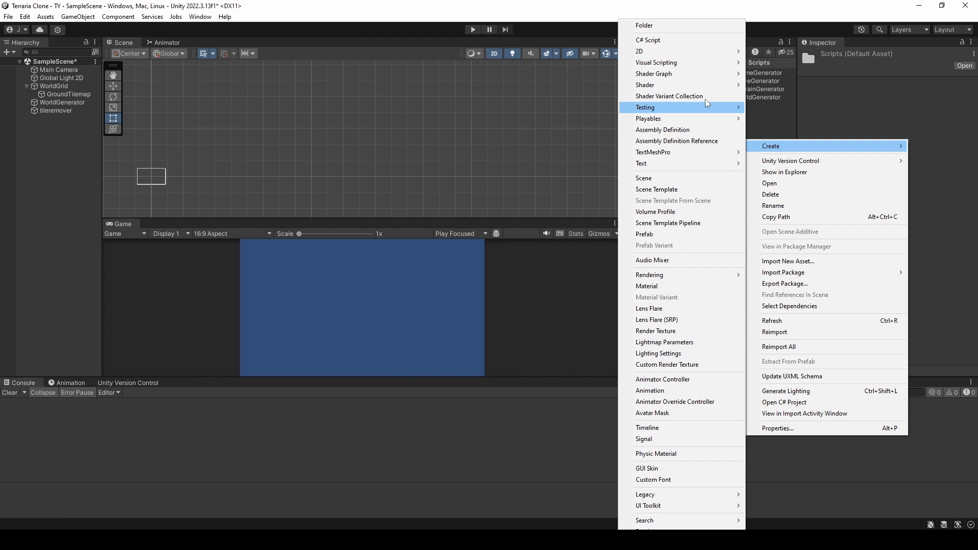
{"action": "left_click", "coordinate": [673, 40]}
{"action": "type", "text": "TileRemov"}
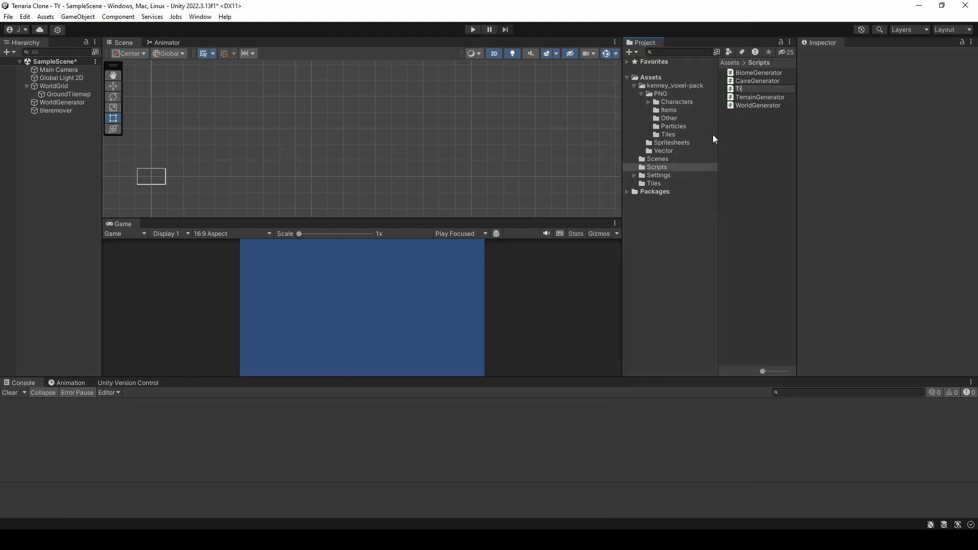
{"action": "type", "text": "er"}
{"action": "key", "text": "Return"}
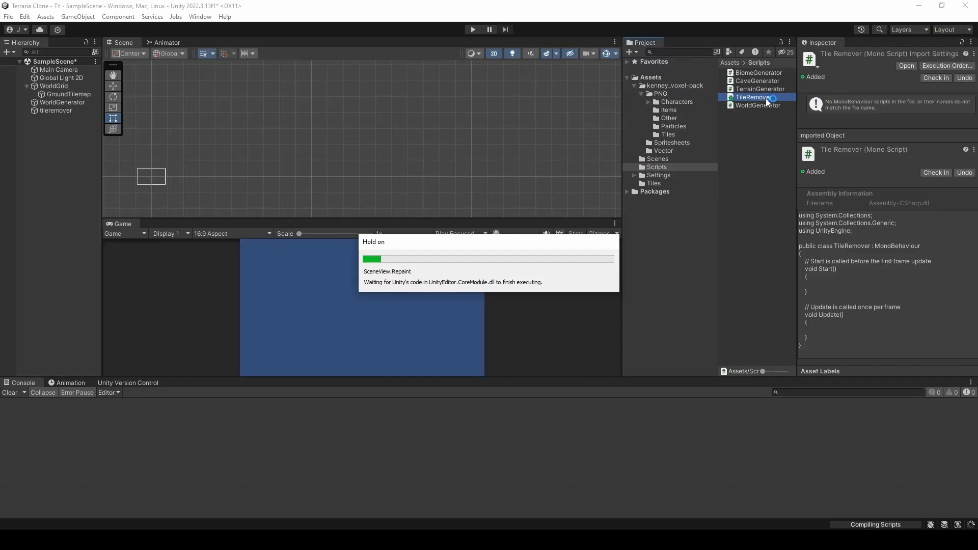
Step: Open the TileRemover script in Visual Studio and delete its default Start and Update methods with their comments
{"action": "double_click", "coordinate": [766, 99]}
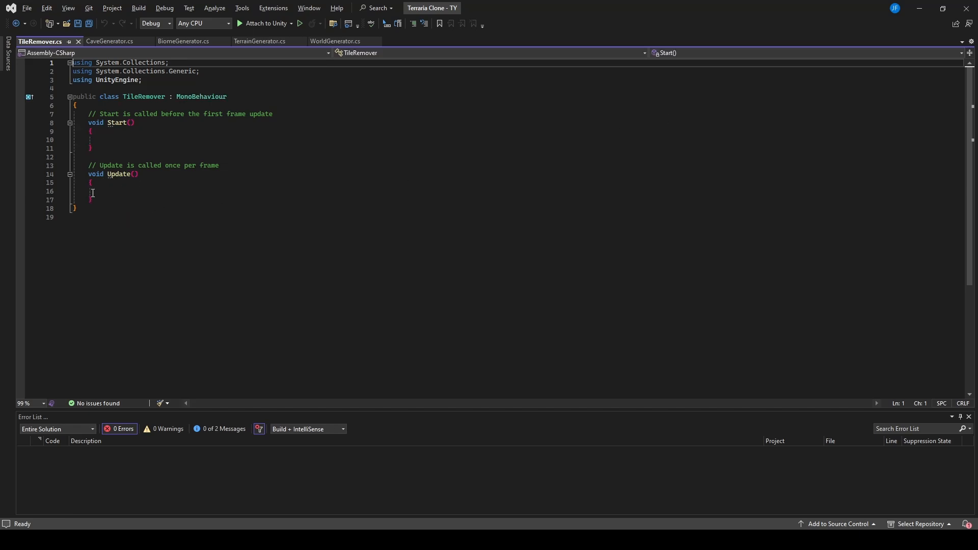
{"action": "left_click_drag", "start_coordinate": [93, 199], "coordinate": [90, 117]}
{"action": "key", "text": "Delete"}
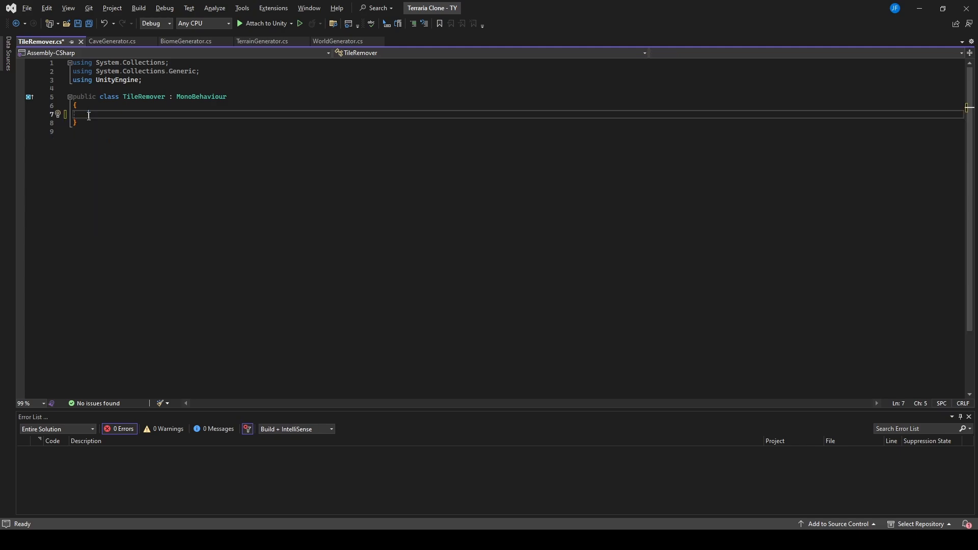
Step: Declare a serialized Tilemap field named tilemap in the TileRemover class
{"action": "type", "text": "[SerializeField] "}
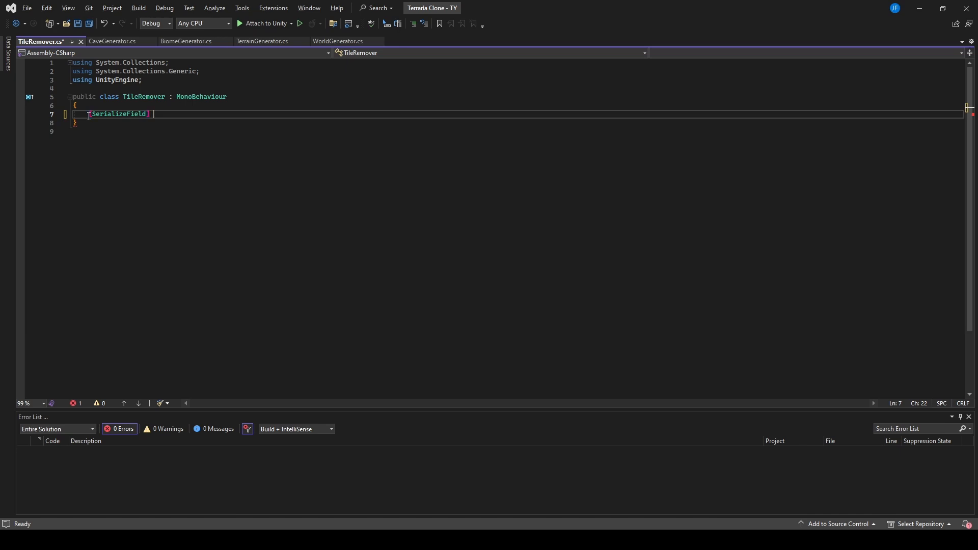
{"action": "type", "text": "Tile"}
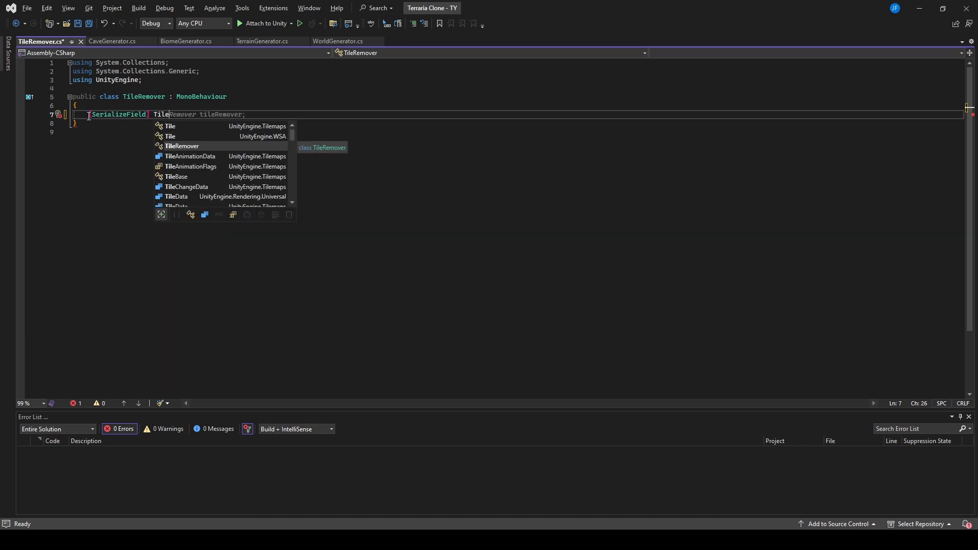
{"action": "type", "text": "map "}
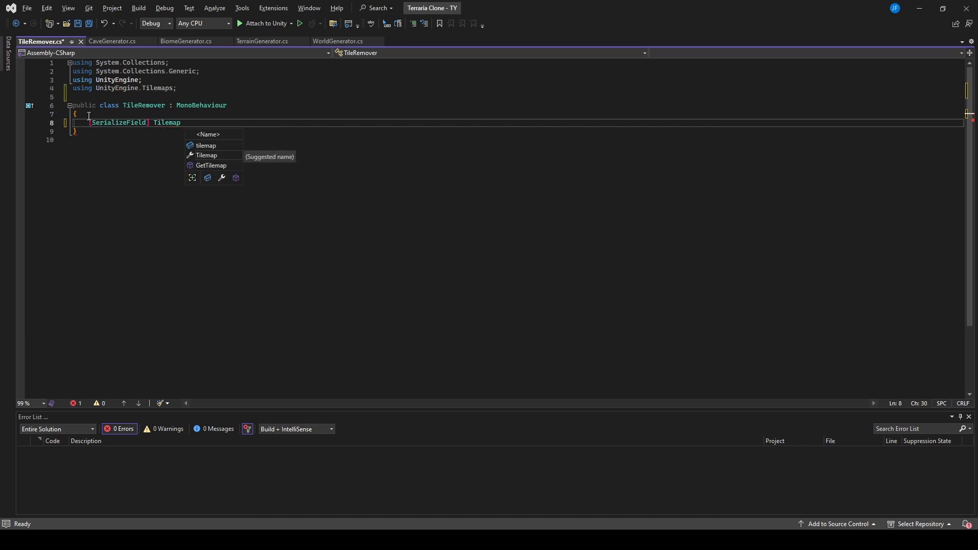
{"action": "type", "text": "tilemap"}
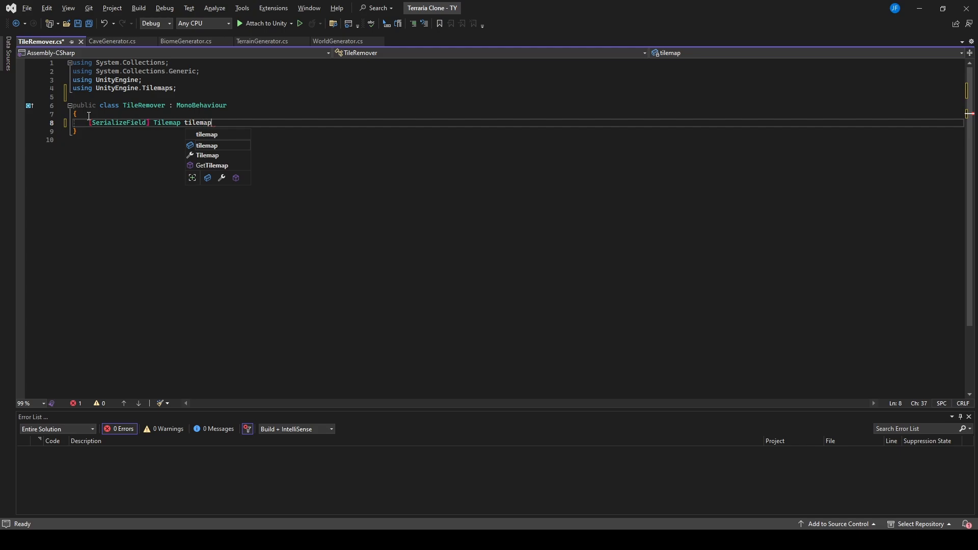
{"action": "type", "text": ";"}
{"action": "key", "text": "Return"}
{"action": "key", "text": "Return"}
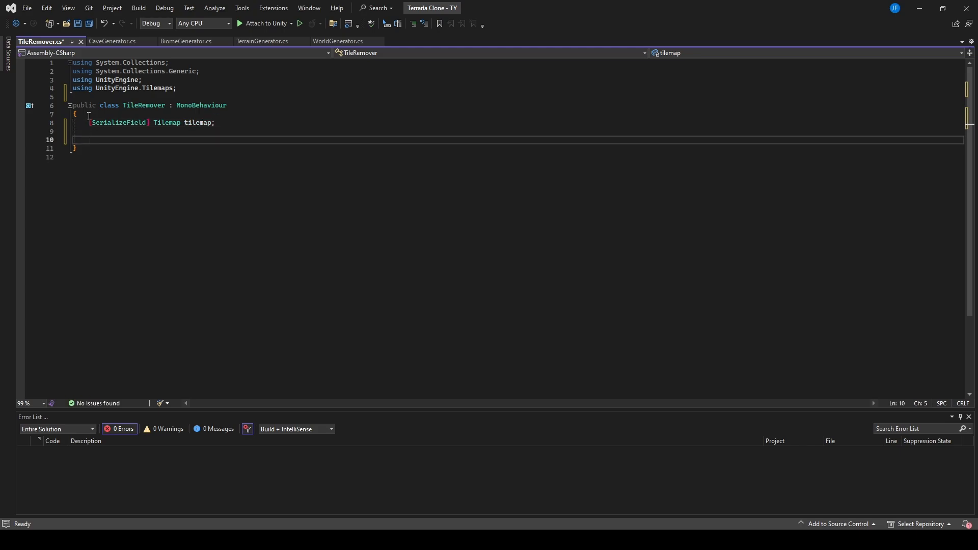
Step: Add a private Update method containing an if block that checks Input.GetMouseButtonDown(0)
{"action": "type", "text": "Update"}
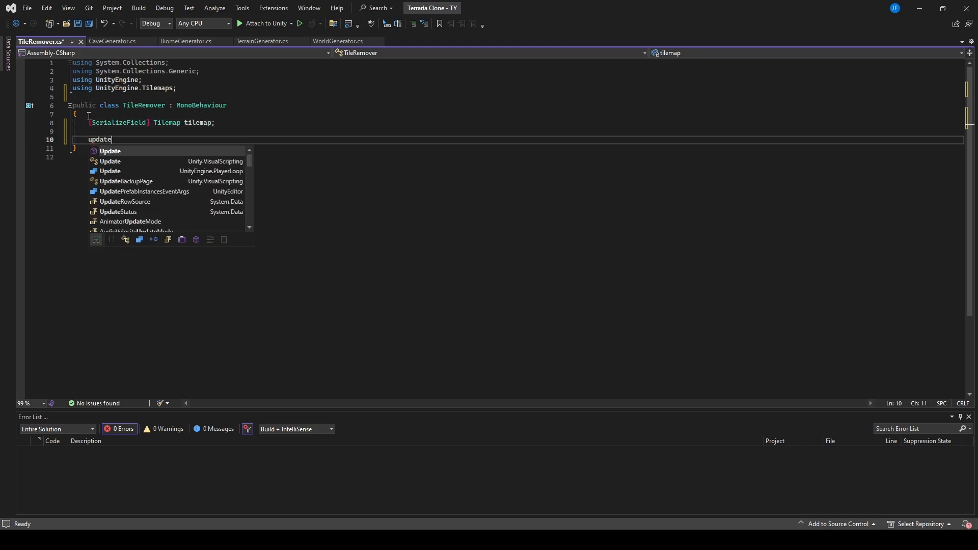
{"action": "key", "text": "Tab"}
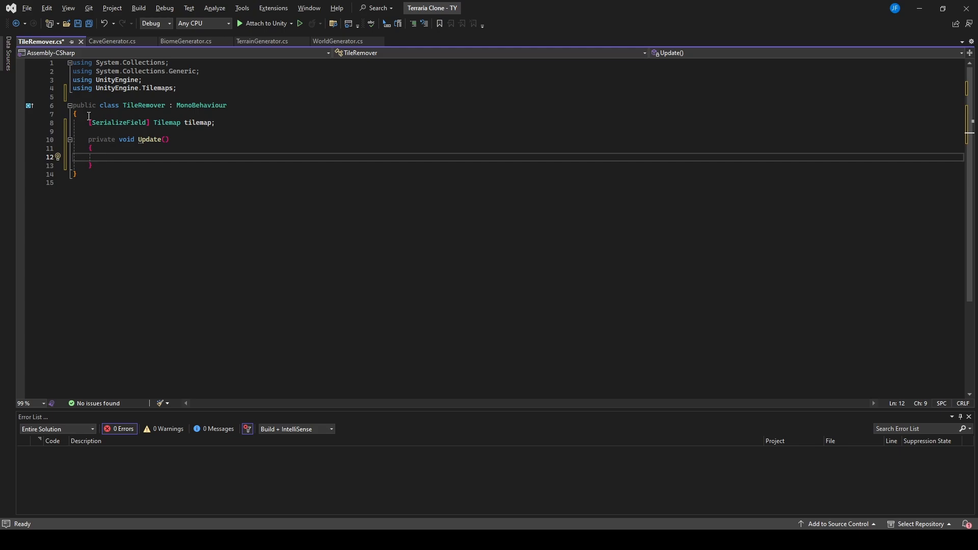
{"action": "type", "text": "if ("}
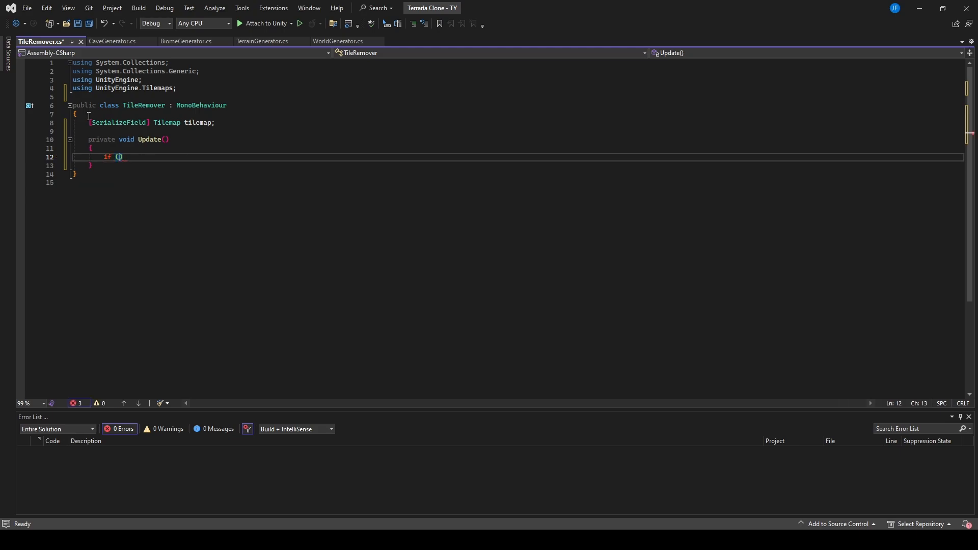
{"action": "type", "text": "Input.get"}
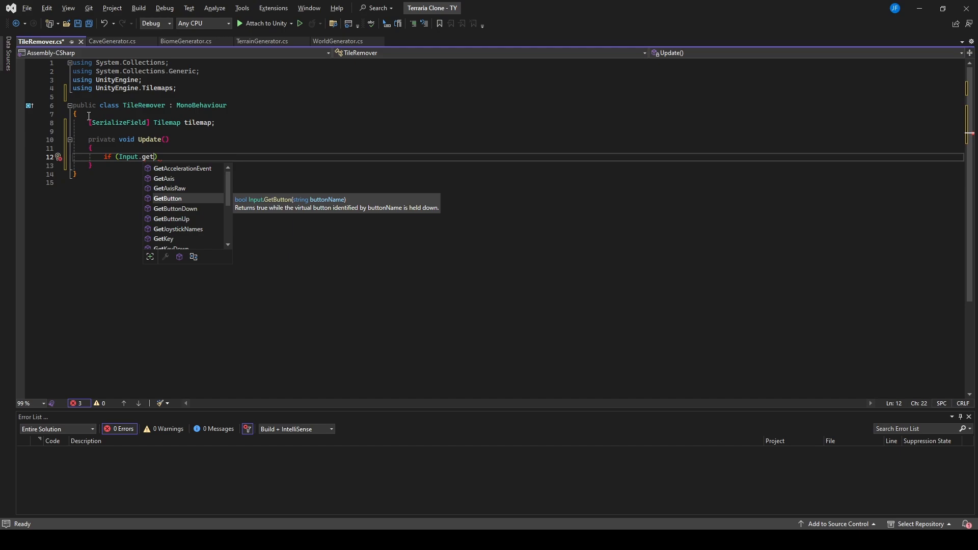
{"action": "type", "text": "mou"}
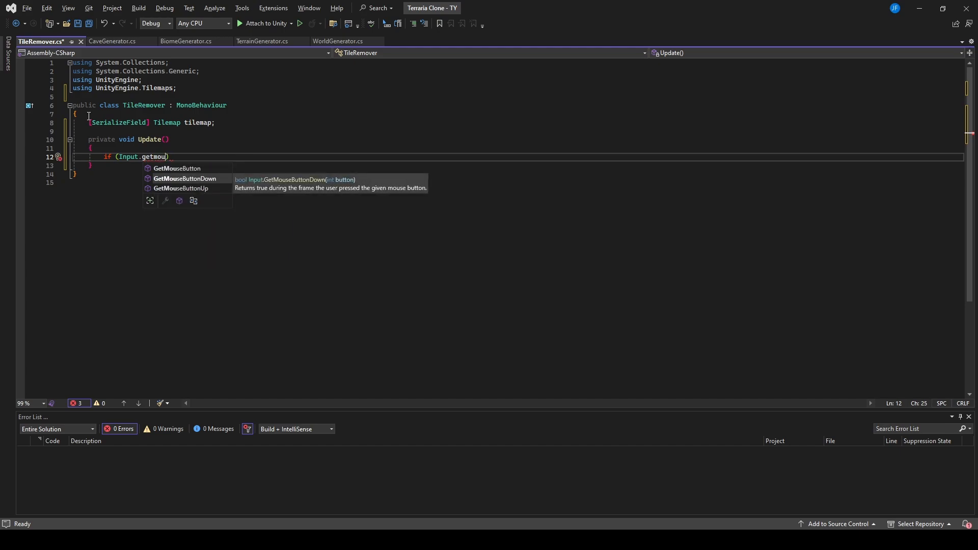
{"action": "key", "text": "Tab"}
{"action": "type", "text": "(0"}
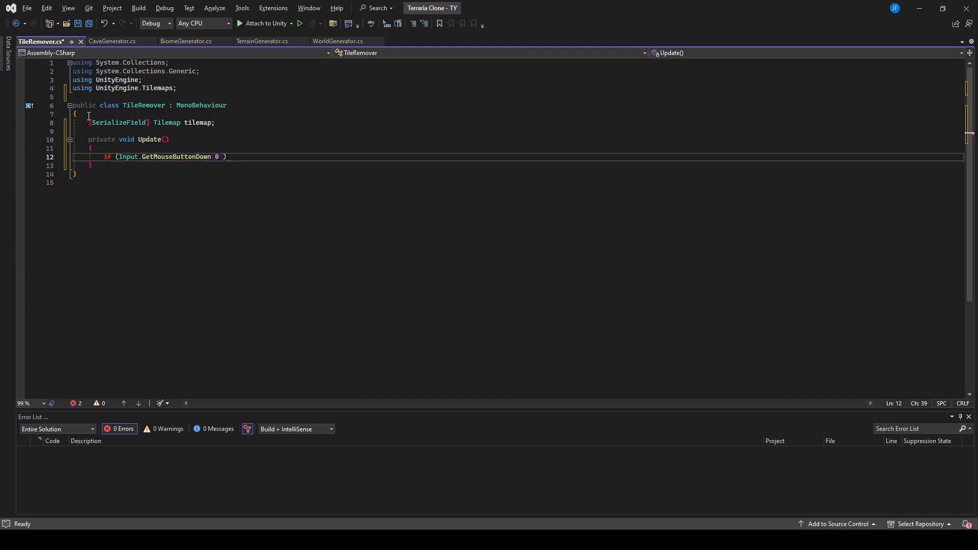
{"action": "type", "text": "))"}
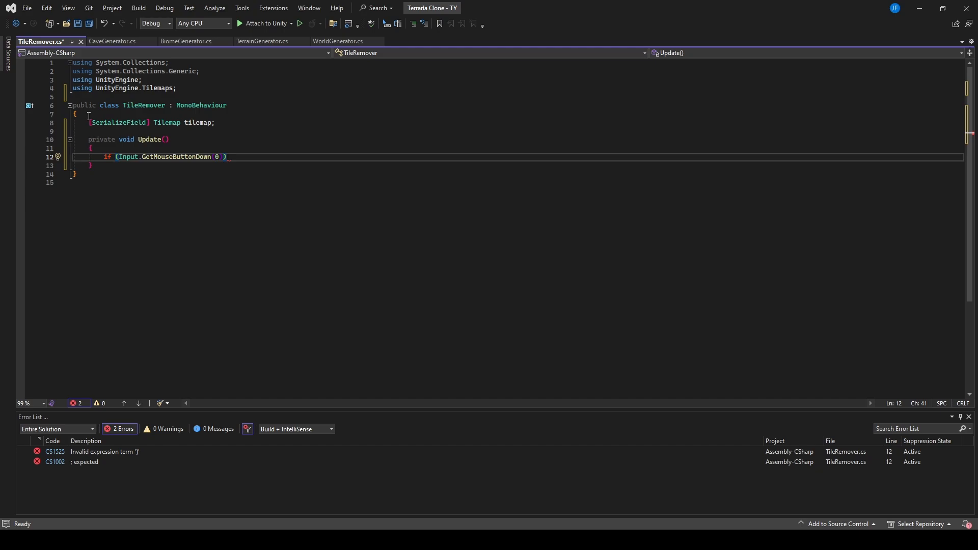
{"action": "type", "text": " {"}
{"action": "key", "text": "Return"}
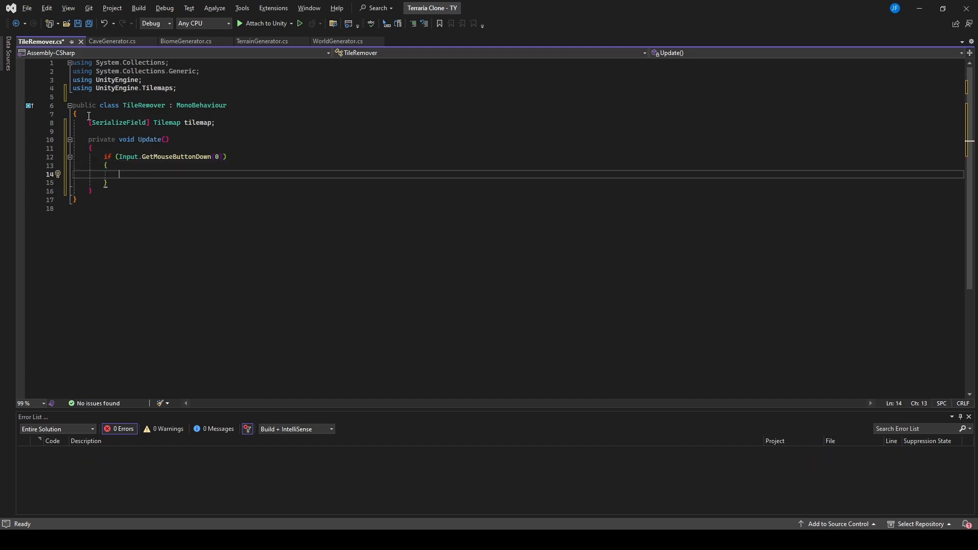
Step: Inside the if block, declare Vector3 mouseWorldPos as Camera.main.ScreenToWorldPoint(Input.mousePosition)
{"action": "type", "text": "Vect"}
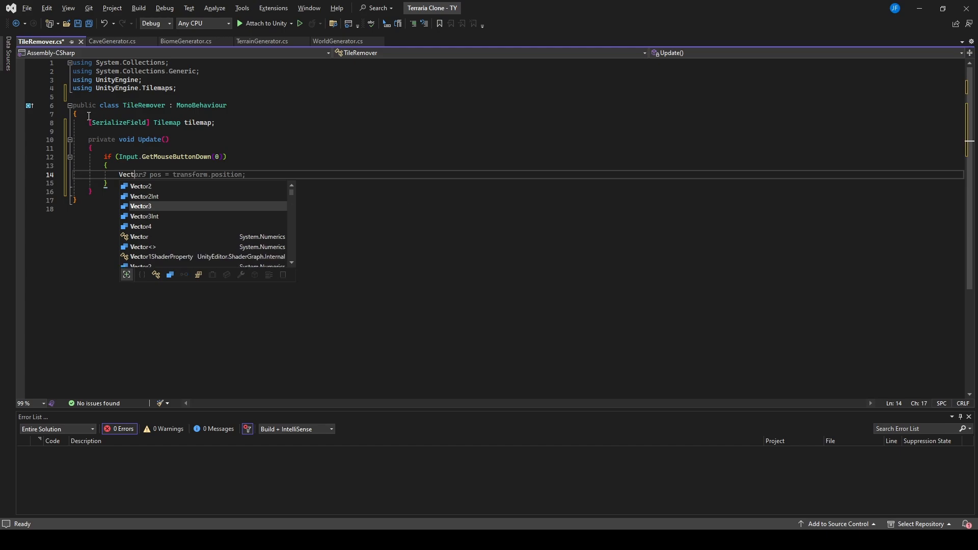
{"action": "key", "text": "Tab"}
{"action": "type", "text": "mouseWor"}
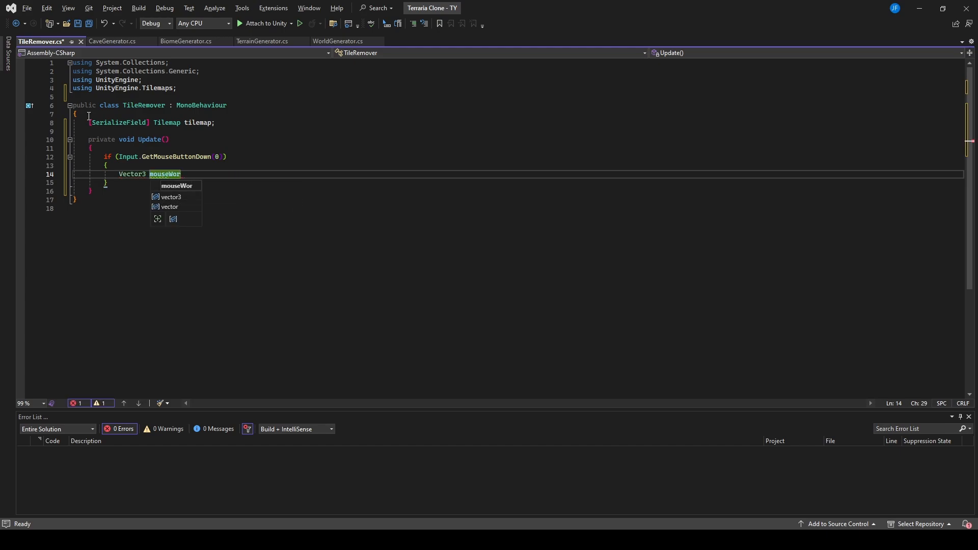
{"action": "type", "text": "ldPos = Camera"}
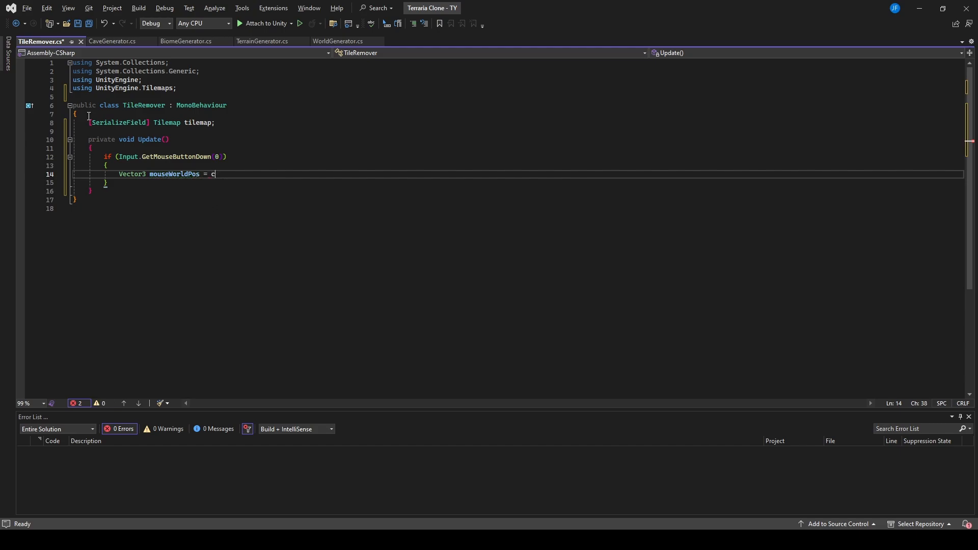
{"action": "type", "text": ".main."}
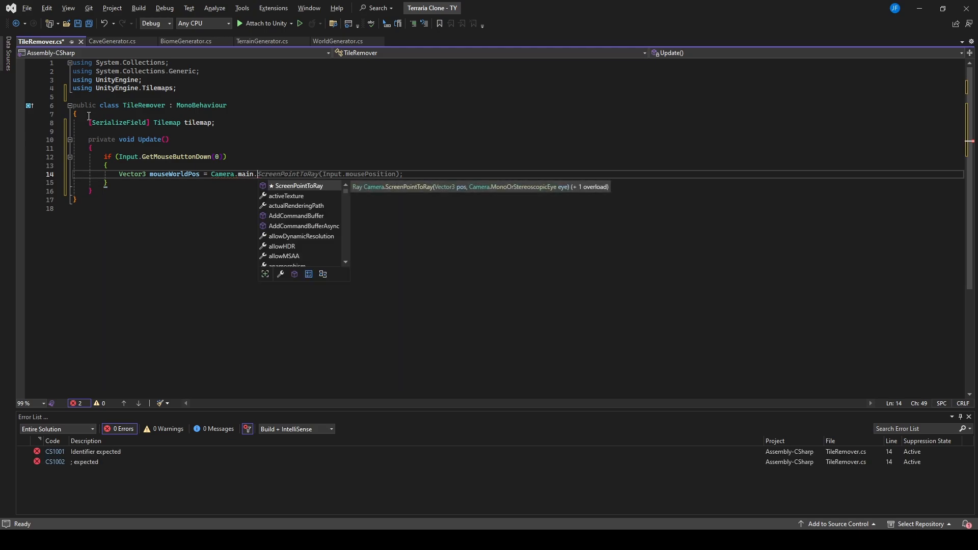
{"action": "type", "text": "ScreenWor"}
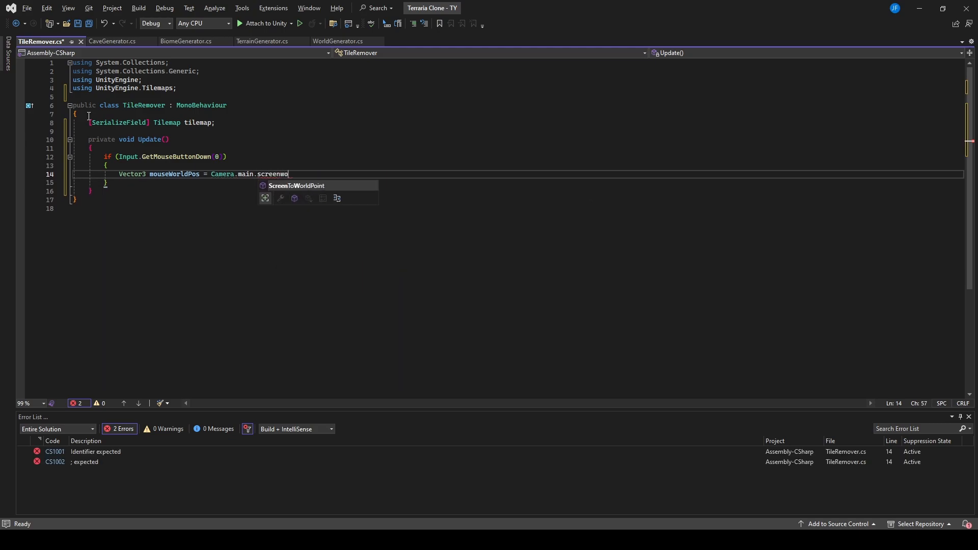
{"action": "key", "text": "Tab"}
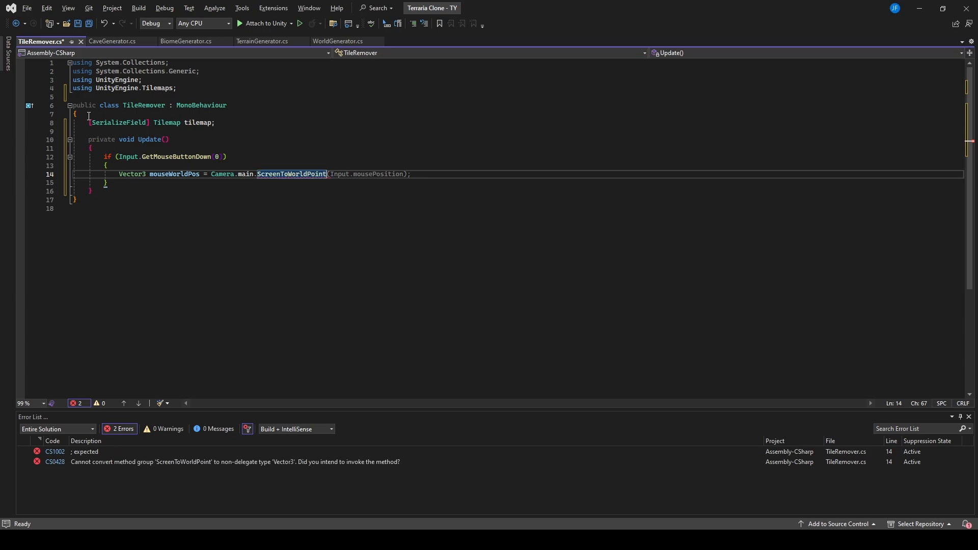
{"action": "key", "text": "Tab"}
{"action": "key", "text": "Return"}
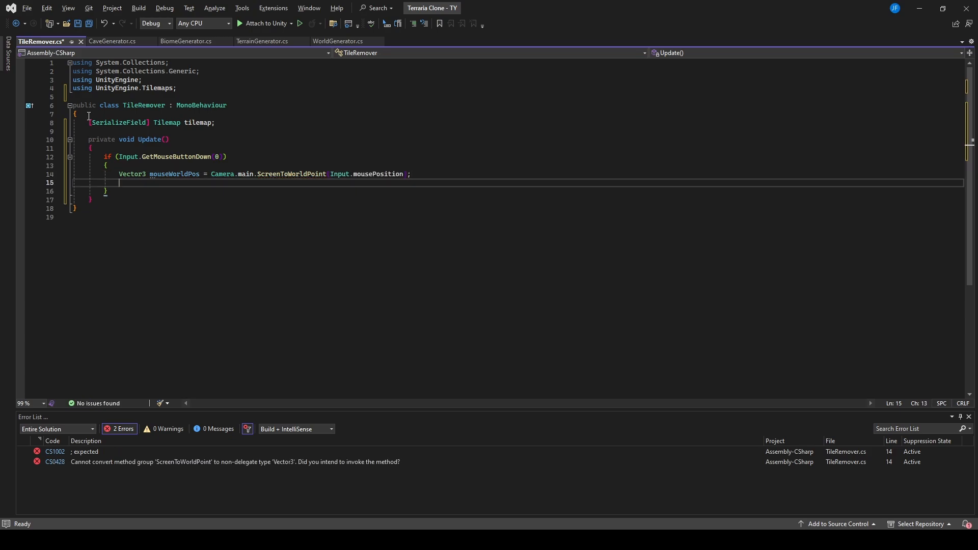
Step: Below mouseWorldPos, declare Vector3Int cellPosition as tilemap.WorldToCell(mouseWorldPos)
{"action": "type", "text": "Vector3"}
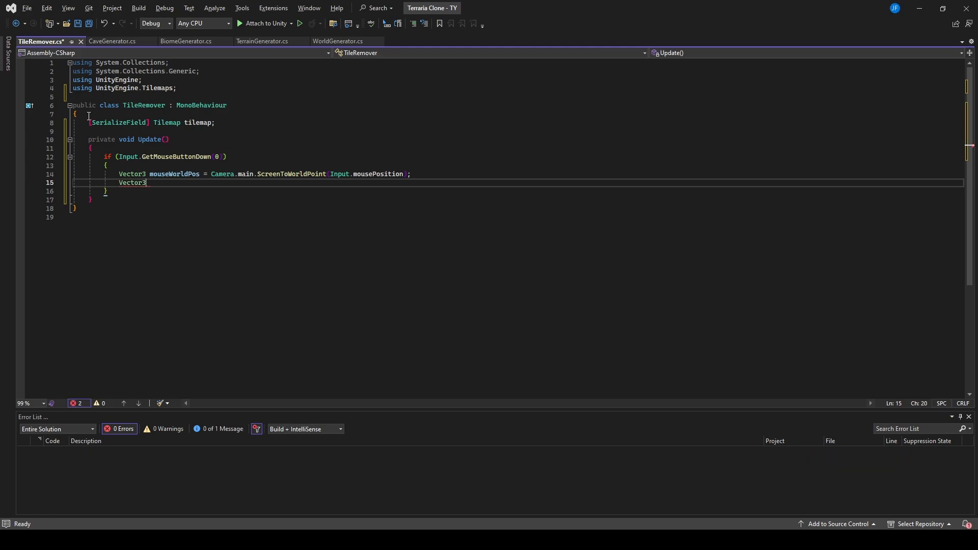
{"action": "type", "text": "In"}
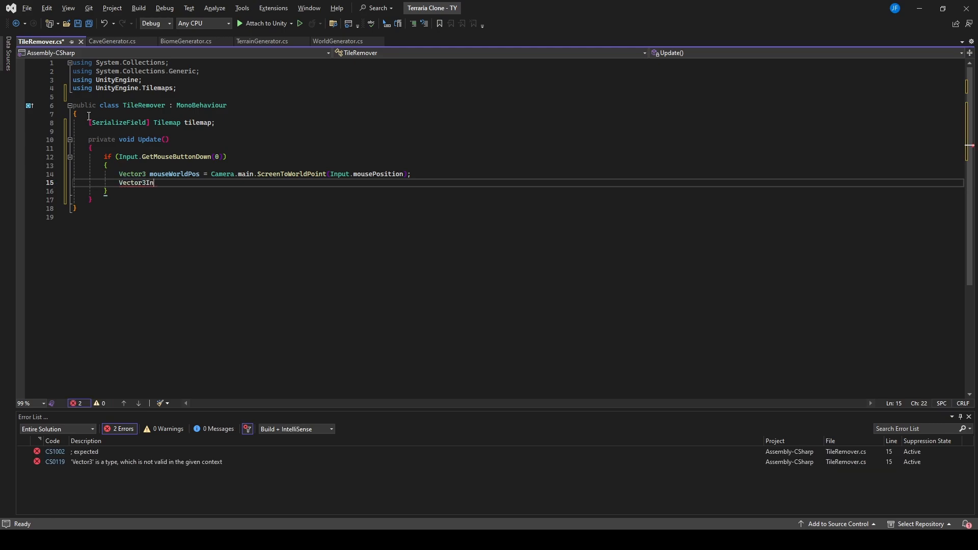
{"action": "type", "text": "t"}
{"action": "type", "text": " cel"}
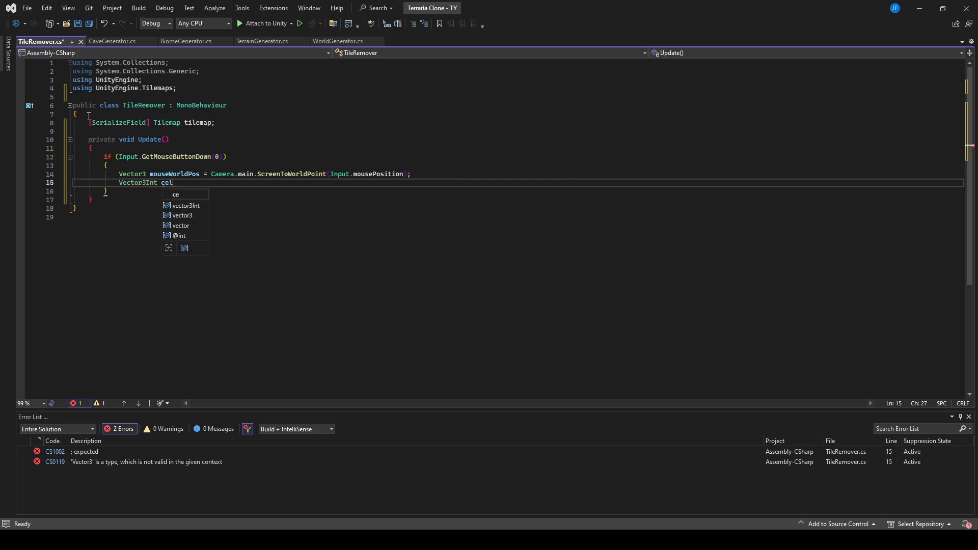
{"action": "type", "text": "lPosition "}
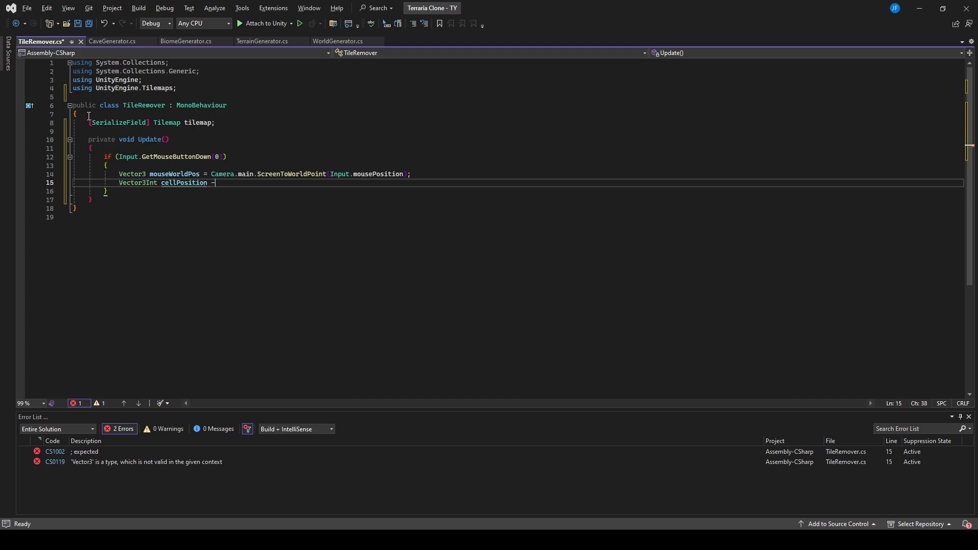
{"action": "type", "text": "= tile"}
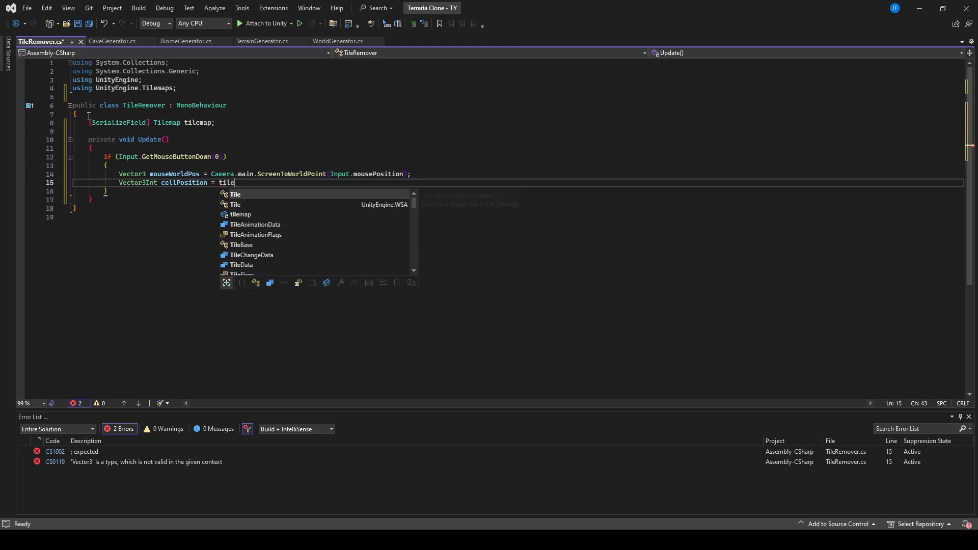
{"action": "key", "text": "Tab"}
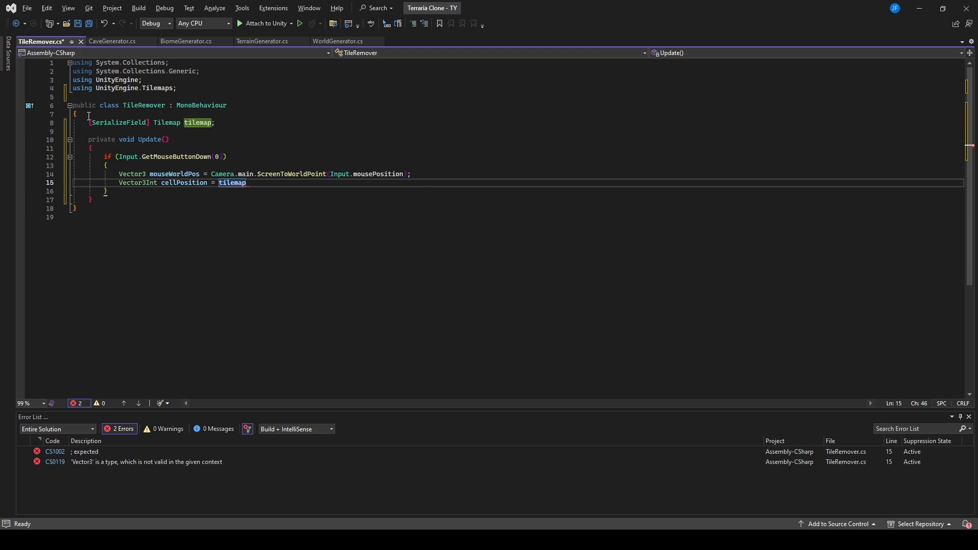
{"action": "type", "text": ".w"}
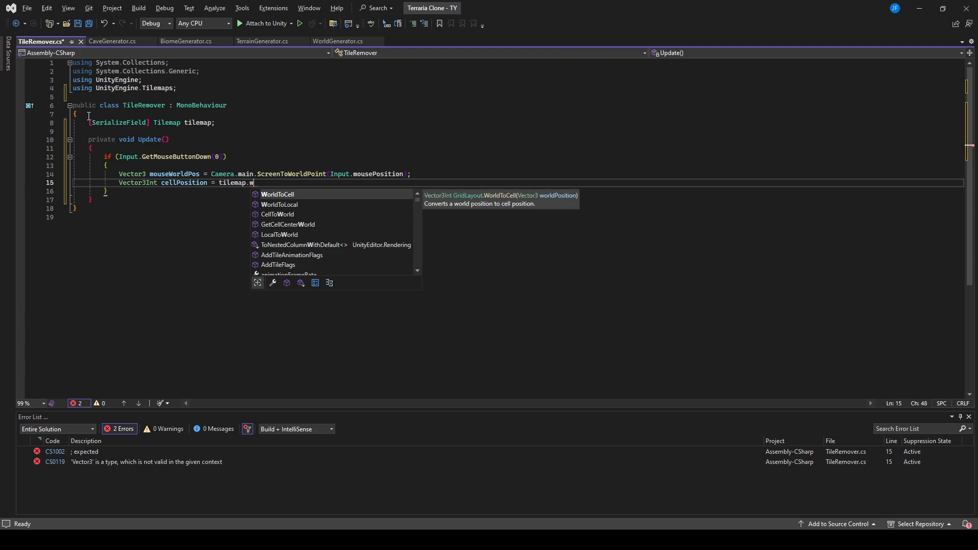
{"action": "type", "text": "orld"}
{"action": "key", "text": "Tab"}
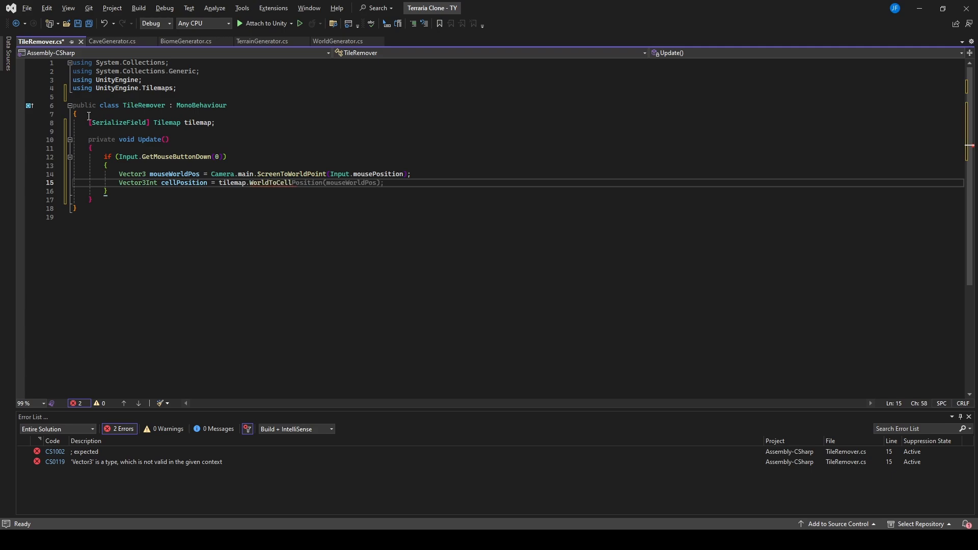
{"action": "type", "text": "("}
{"action": "type", "text": "mouseWorldPos"}
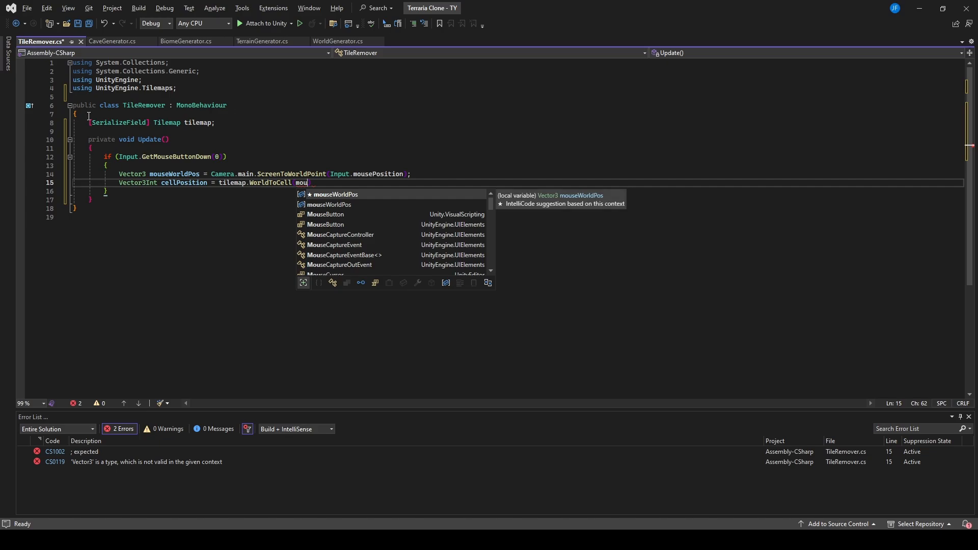
{"action": "key", "text": "Tab"}
{"action": "type", "text": ");"}
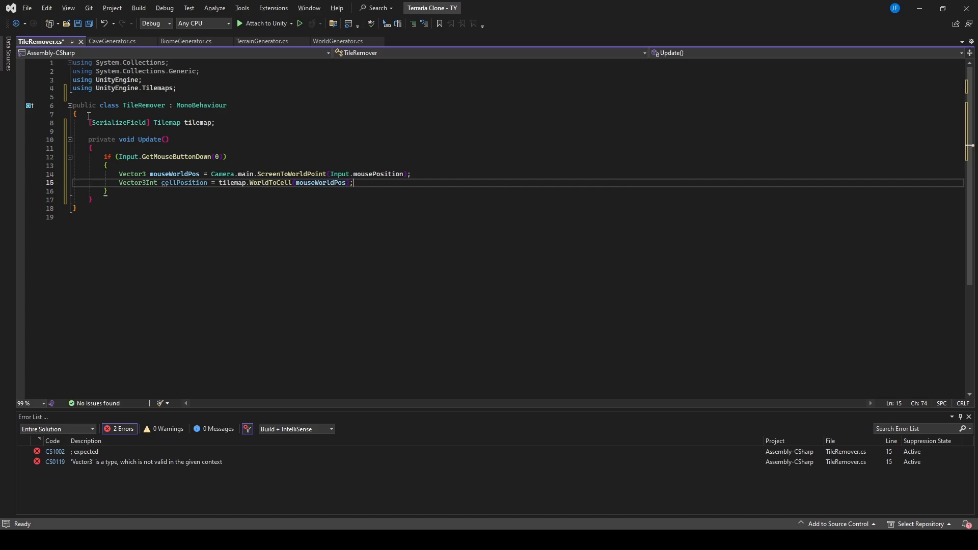
Step: After a blank line below cellPosition, clear the tile at that cell with tilemap.SetTile(cellPosition, null)
{"action": "key", "text": "Return"}
{"action": "key", "text": "Return"}
{"action": "key", "text": "Tab"}
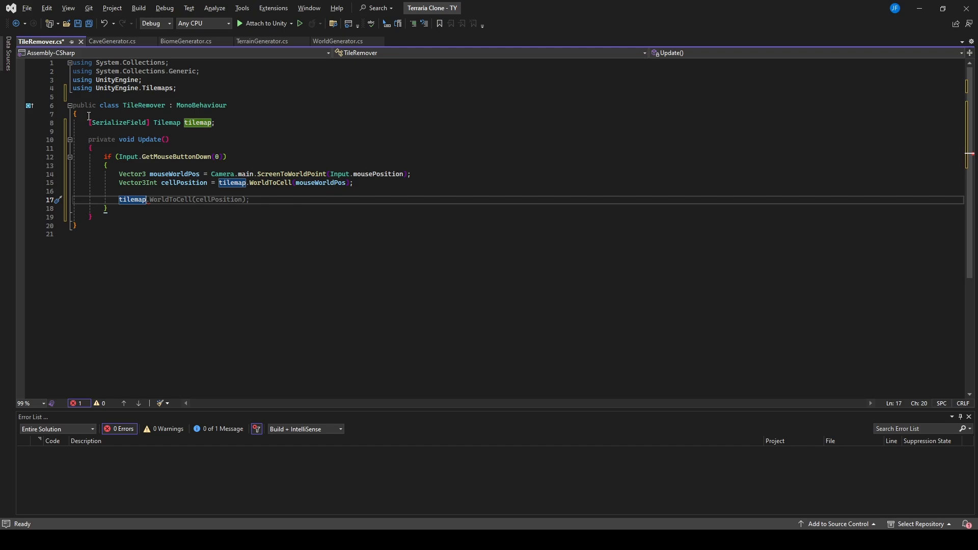
{"action": "type", "text": ".setTile"}
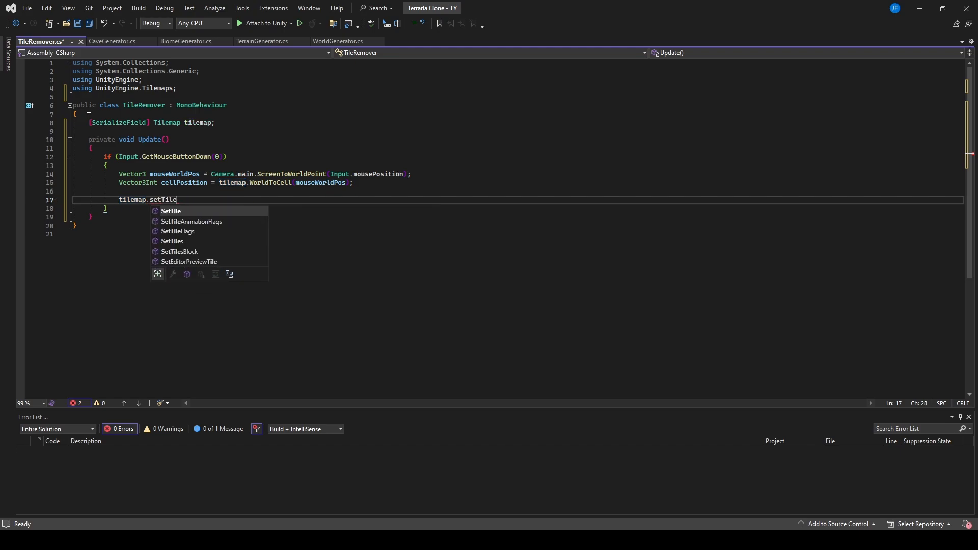
{"action": "type", "text": "(cell"}
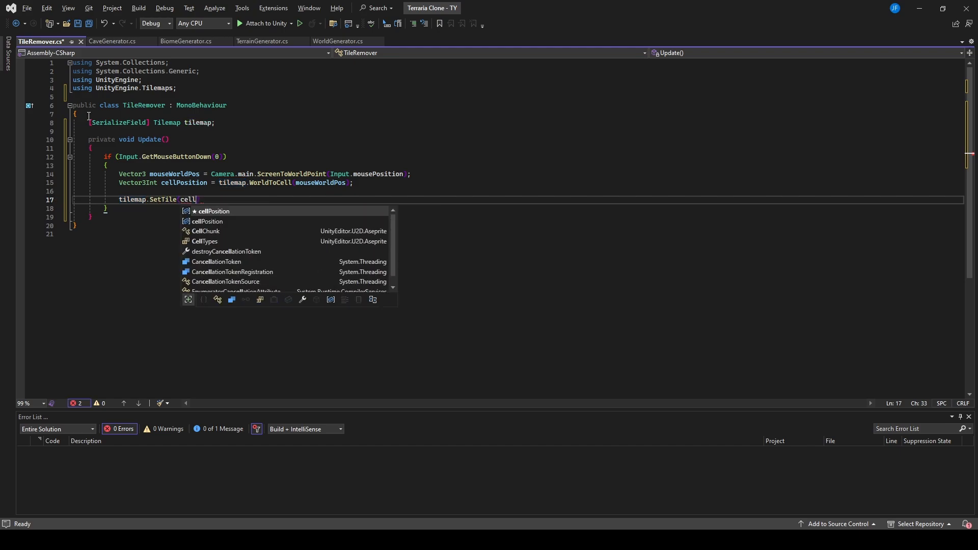
{"action": "key", "text": "Tab"}
{"action": "type", "text": ", nul"}
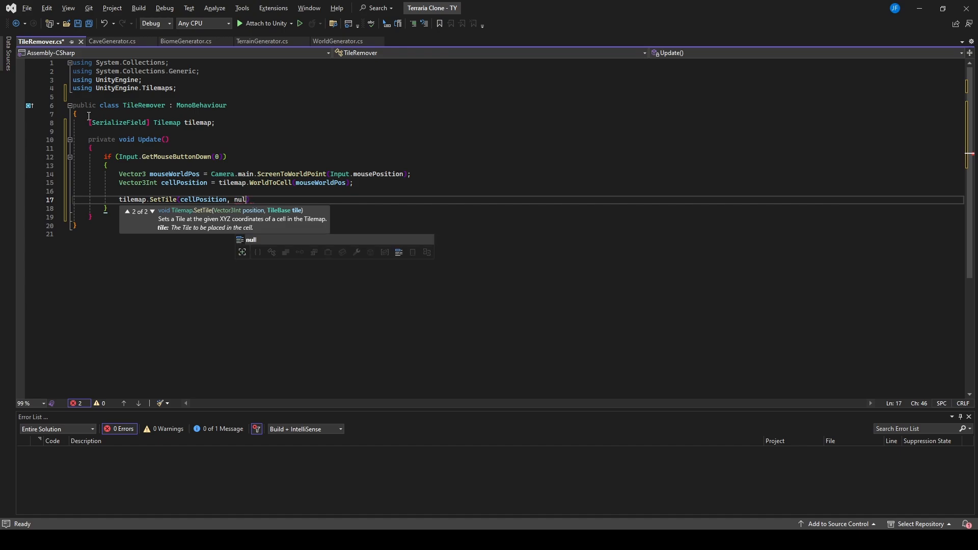
{"action": "type", "text": "l "}
{"action": "type", "text": ";"}
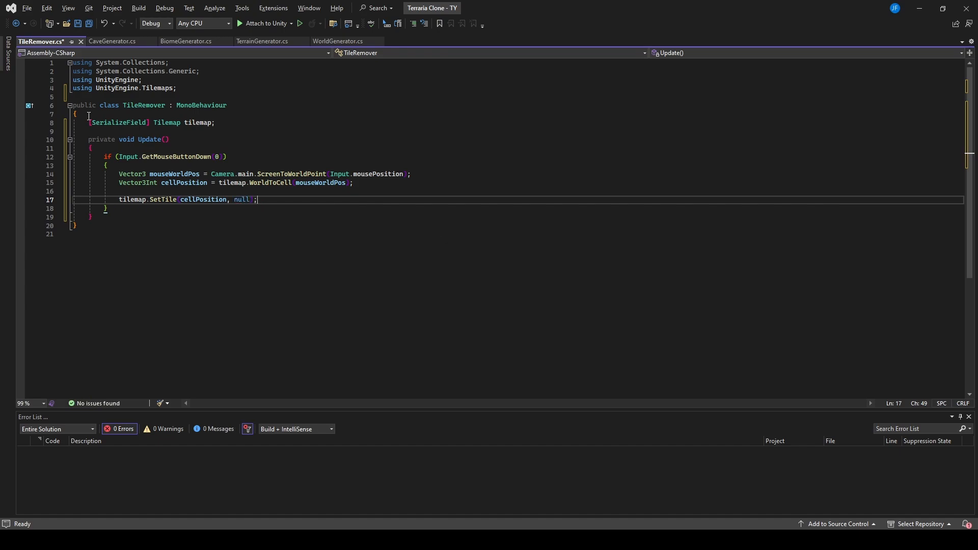
Step: Save the TileRemover script, switch to Unity and attach the script to the tileremover object
{"action": "key", "text": "ctrl+s"}
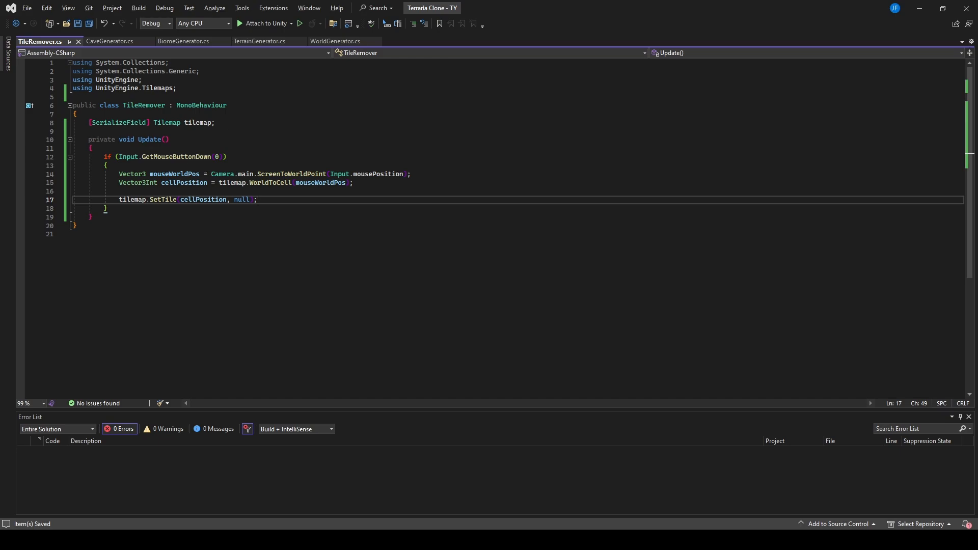
{"action": "key", "text": "alt+Tab"}
{"action": "left_click", "coordinate": [418, 174]}
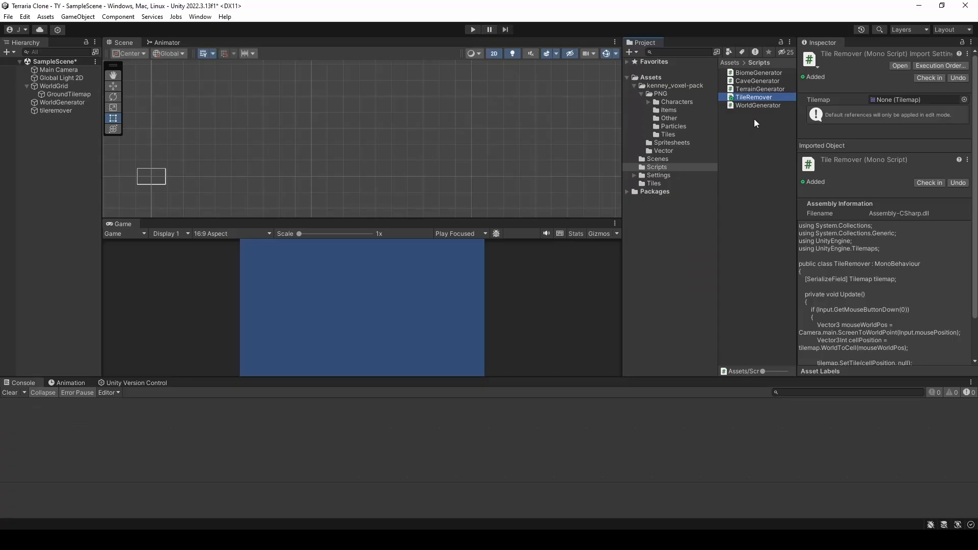
{"action": "left_click_drag", "start_coordinate": [759, 96], "coordinate": [54, 112]}
{"action": "left_click", "coordinate": [60, 113]}
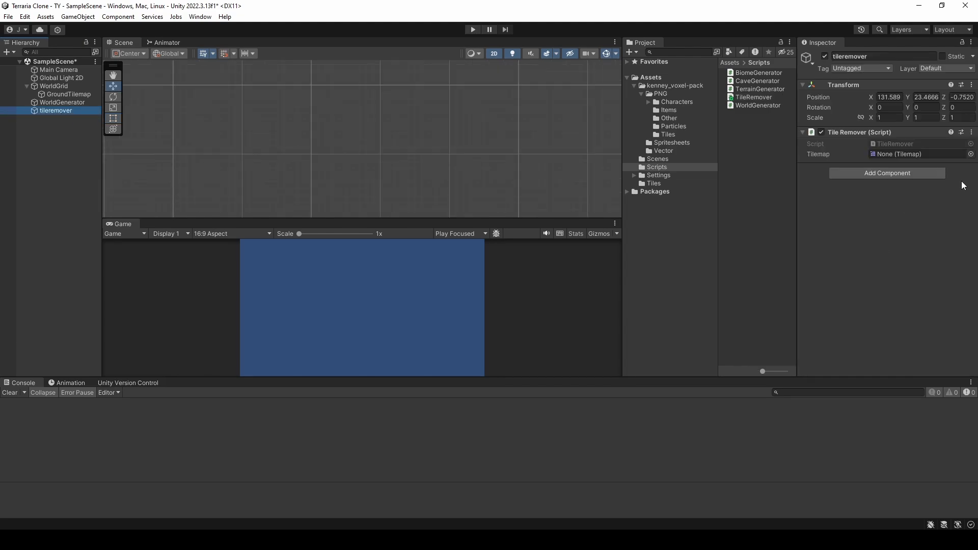
Step: Assign GroundTilemap as the Tile Remover component's Tilemap on the tileremover object and save the scene
{"action": "left_click", "coordinate": [971, 154]}
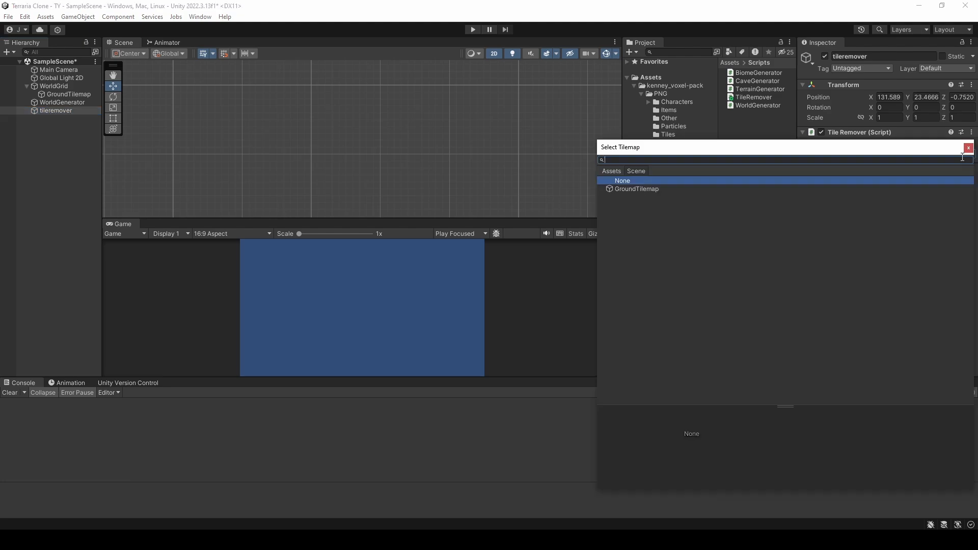
{"action": "double_click", "coordinate": [664, 189]}
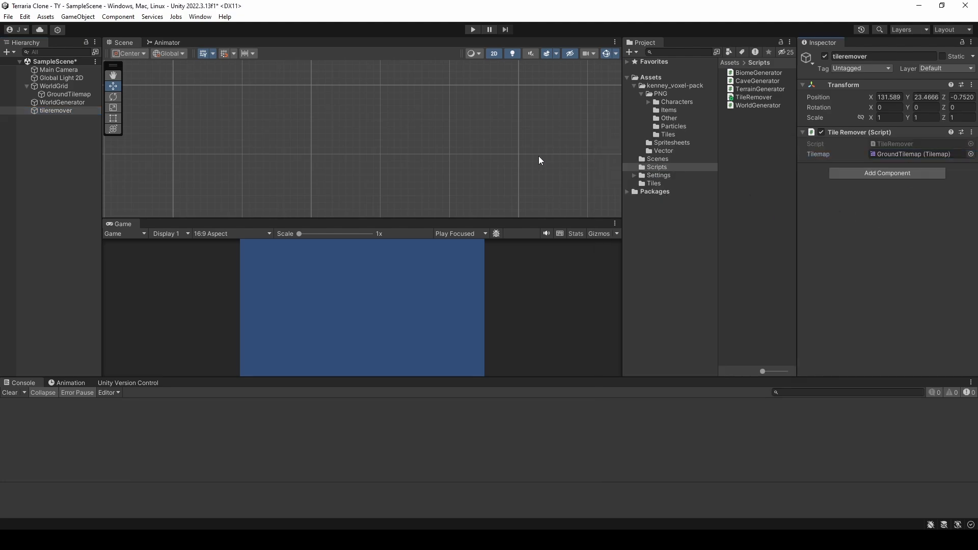
{"action": "key", "text": "ctrl+s"}
Step: Run the game and move the Main Camera to about X 97.3, Y 56.2, at the surface where the dirt and sand biomes meet
{"action": "left_click", "coordinate": [470, 31]}
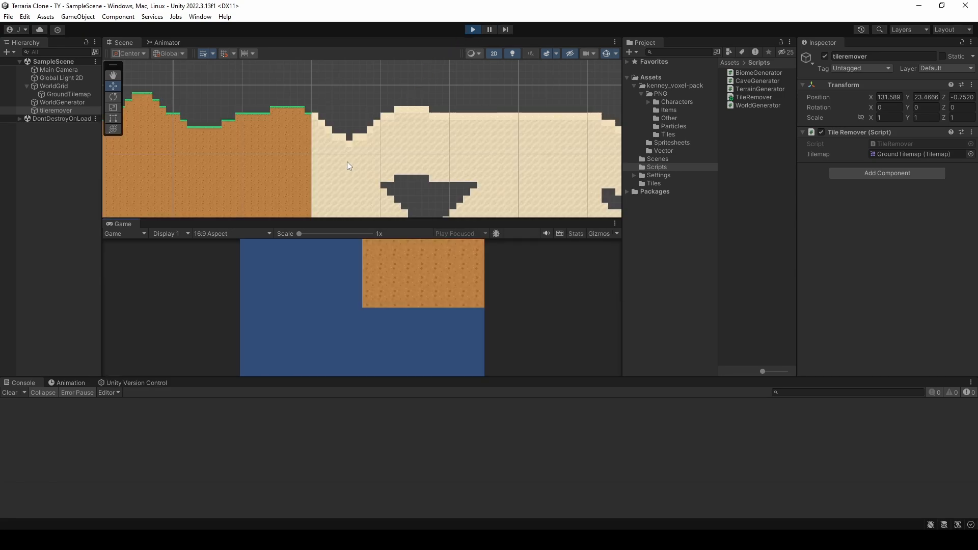
{"action": "scroll", "coordinate": [357, 153], "scroll_direction": "down", "scroll_amount": 15}
{"action": "middle_click_drag", "start_coordinate": [314, 189], "coordinate": [314, 114]}
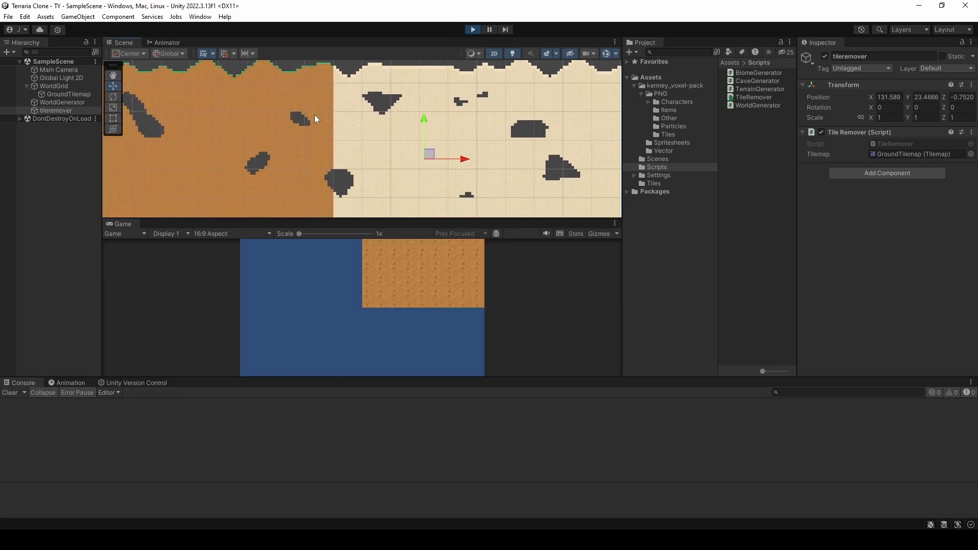
{"action": "scroll", "coordinate": [314, 117], "scroll_direction": "down", "scroll_amount": 3}
{"action": "left_click", "coordinate": [60, 69]}
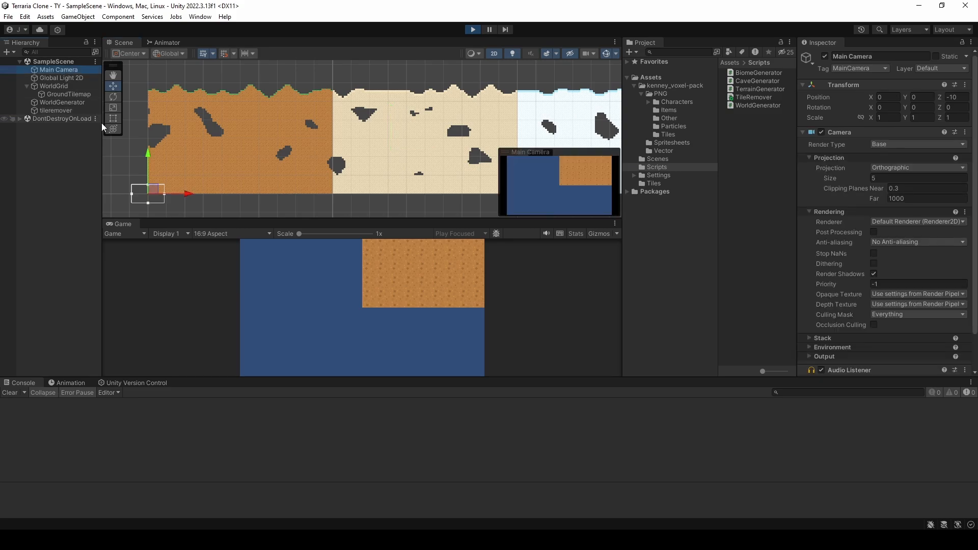
{"action": "left_click", "coordinate": [155, 192]}
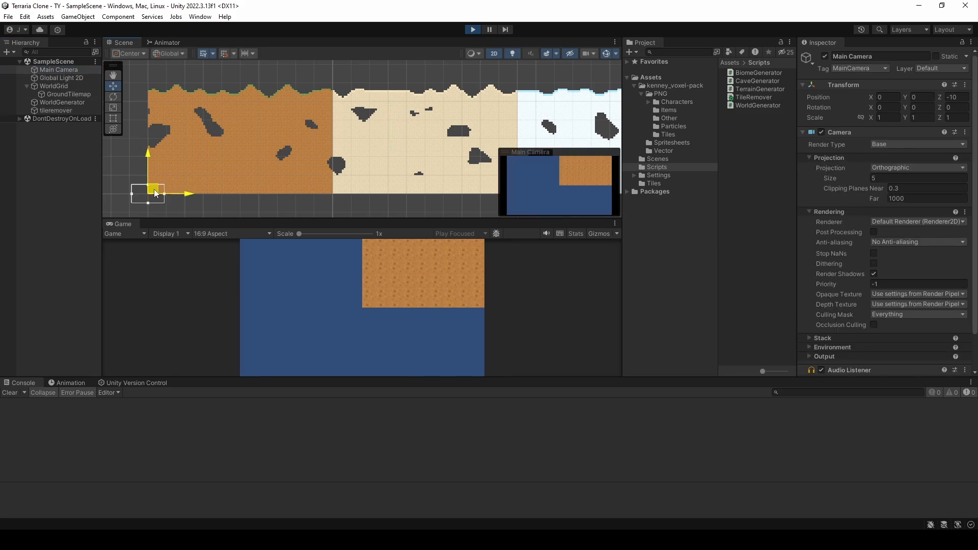
{"action": "left_click_drag", "start_coordinate": [155, 192], "coordinate": [332, 89]}
{"action": "scroll", "coordinate": [344, 129], "scroll_direction": "up", "scroll_amount": 5}
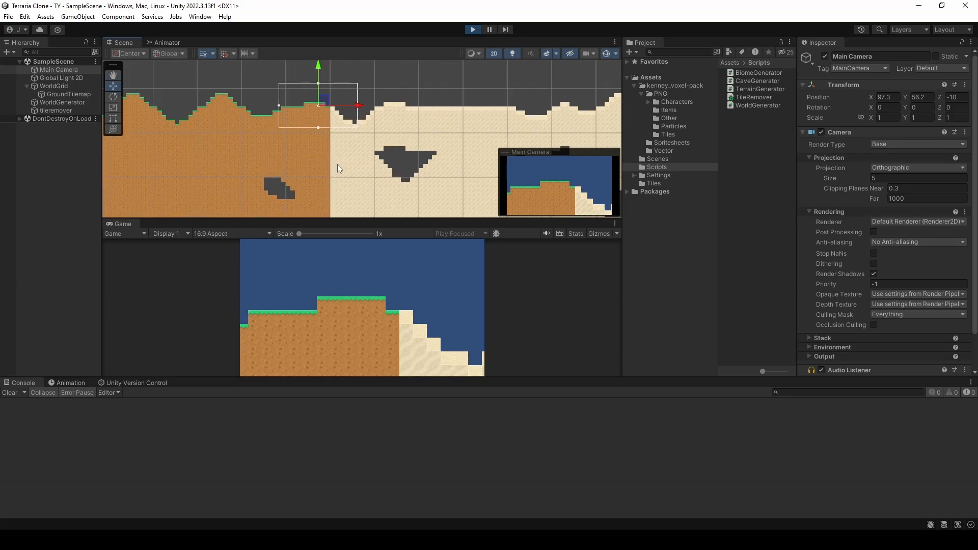
{"action": "scroll", "coordinate": [338, 164], "scroll_direction": "up", "scroll_amount": 3}
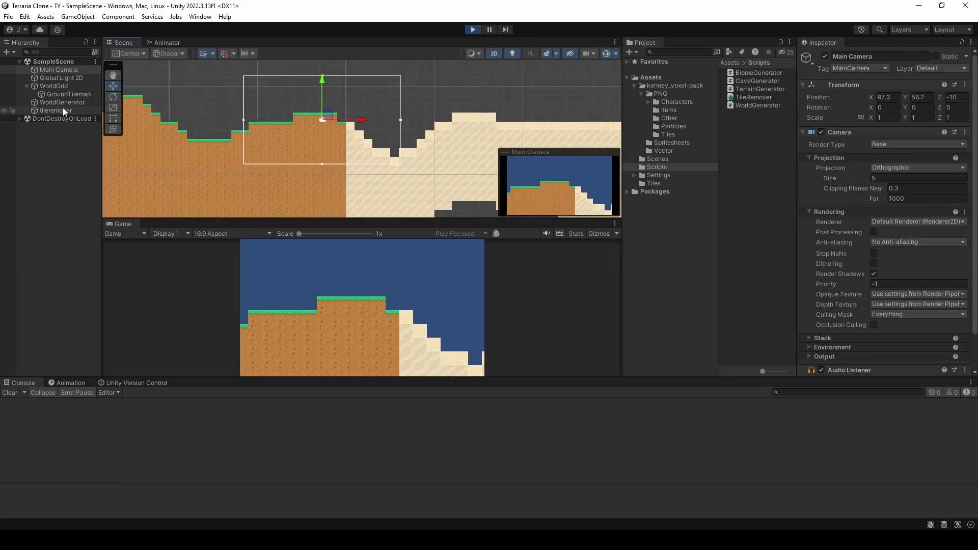
Step: Select GroundTilemap to show its collider and test removing a grass tile and adjacent dirt tiles near the biome border in the running game
{"action": "left_click", "coordinate": [65, 94]}
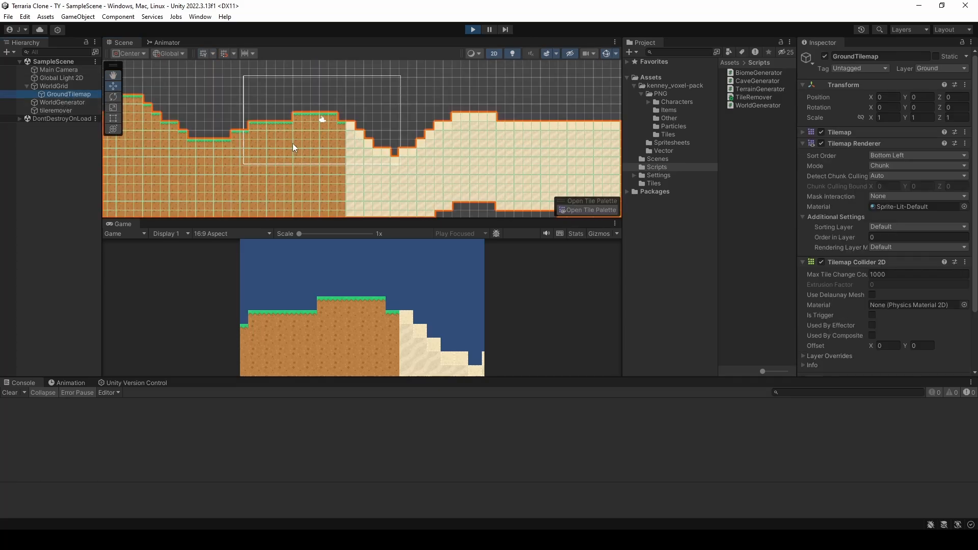
{"action": "left_click", "coordinate": [379, 300]}
{"action": "scroll", "coordinate": [329, 121], "scroll_direction": "up", "scroll_amount": 4}
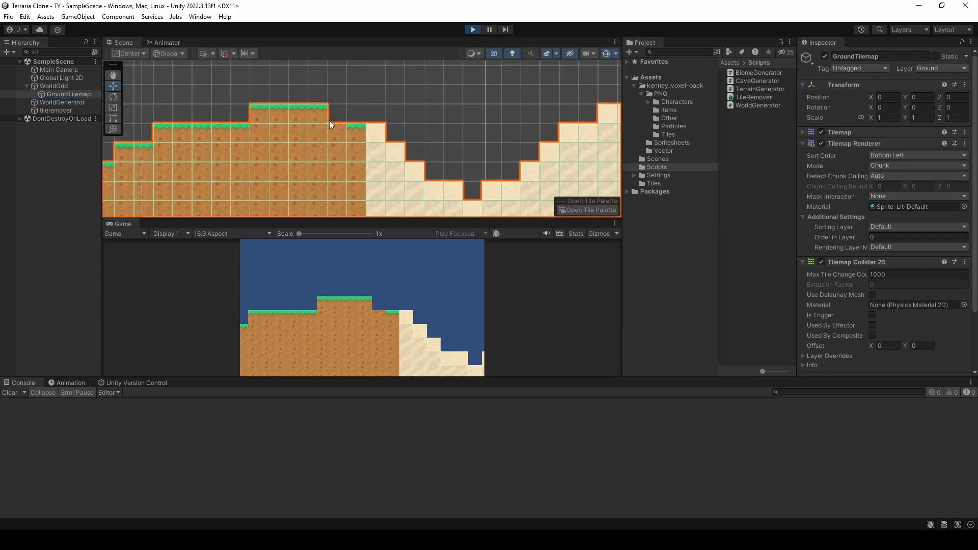
{"action": "scroll", "coordinate": [329, 121], "scroll_direction": "up", "scroll_amount": 4}
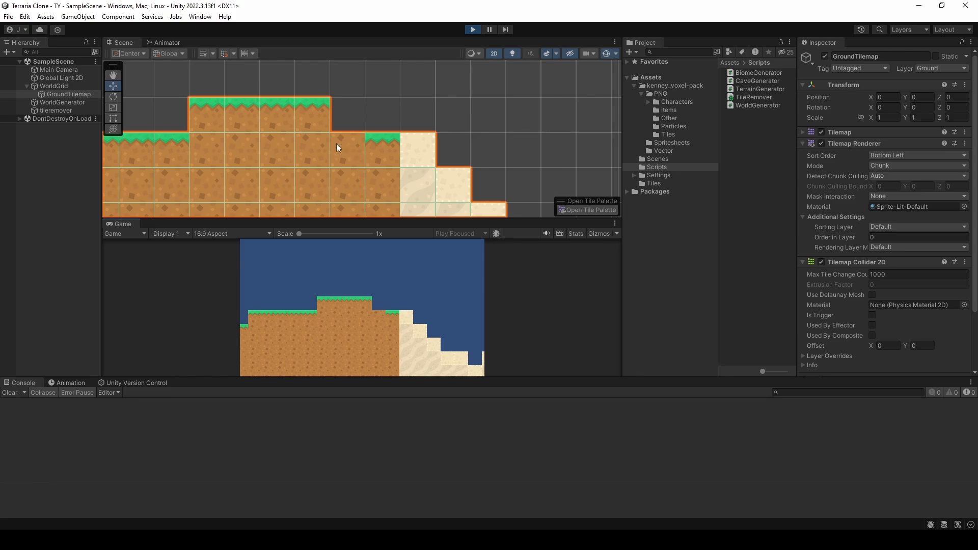
{"action": "left_click", "coordinate": [365, 333]}
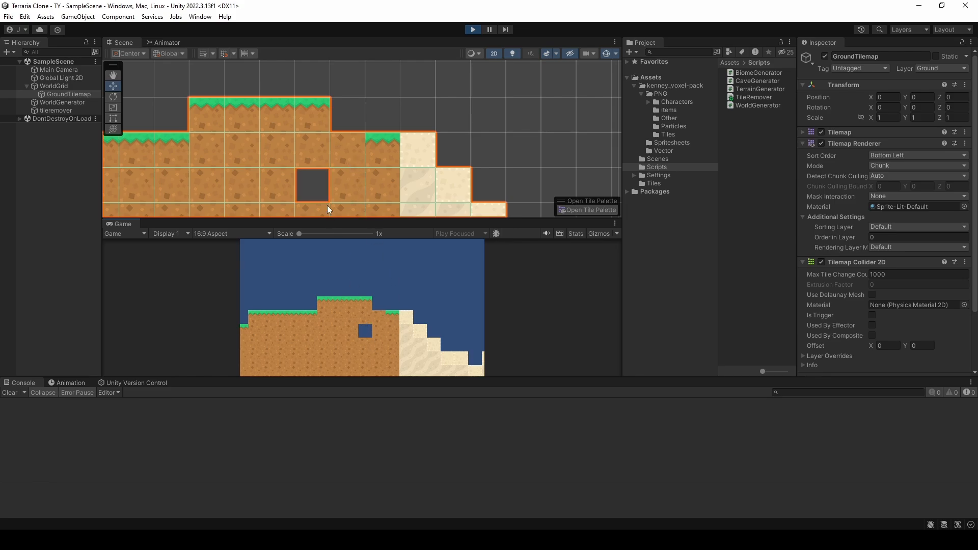
{"action": "left_click", "coordinate": [378, 325]}
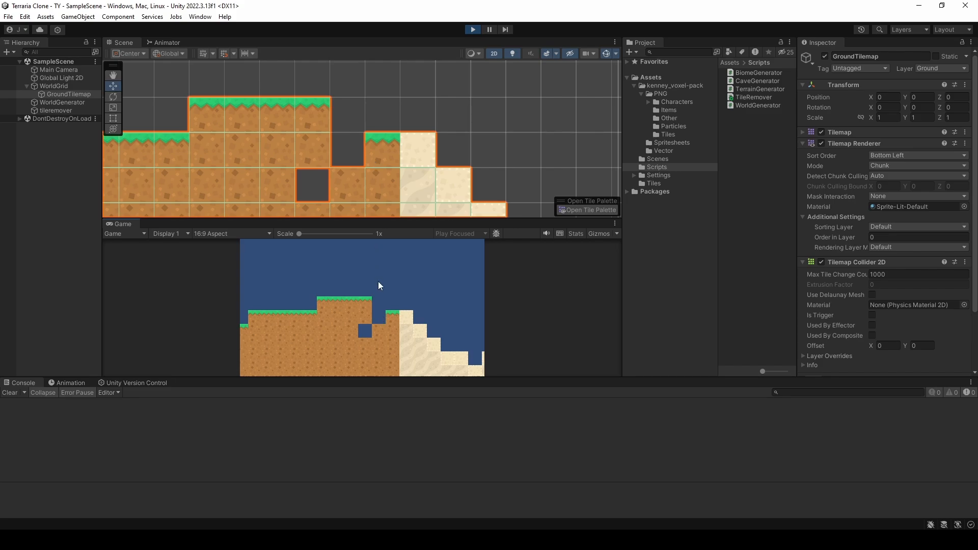
{"action": "left_click", "coordinate": [382, 318]}
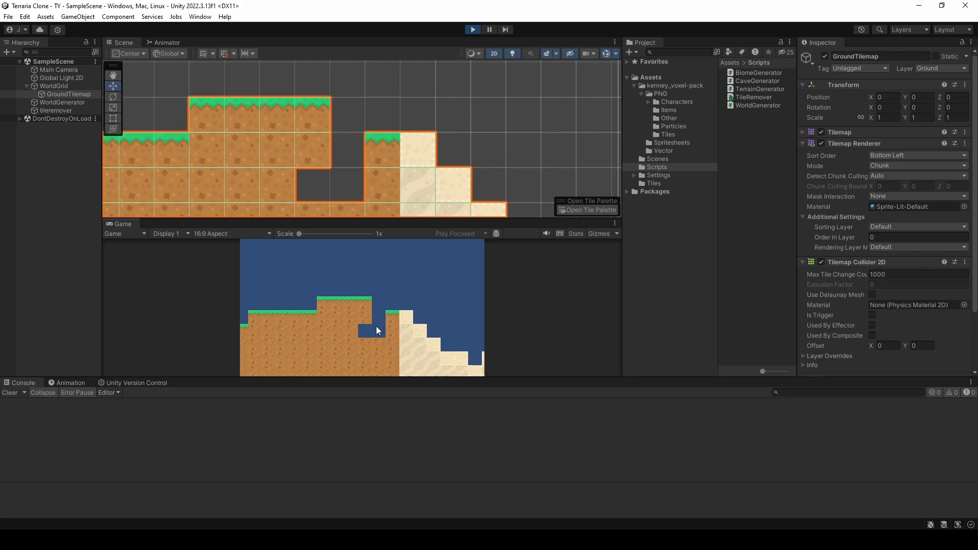
Step: Extend the removed area down through the dirt tiles in the running game while checking the collider outline in the Scene view
{"action": "scroll", "coordinate": [365, 154], "scroll_direction": "down", "scroll_amount": 4}
{"action": "middle_click_drag", "start_coordinate": [378, 164], "coordinate": [406, 98]}
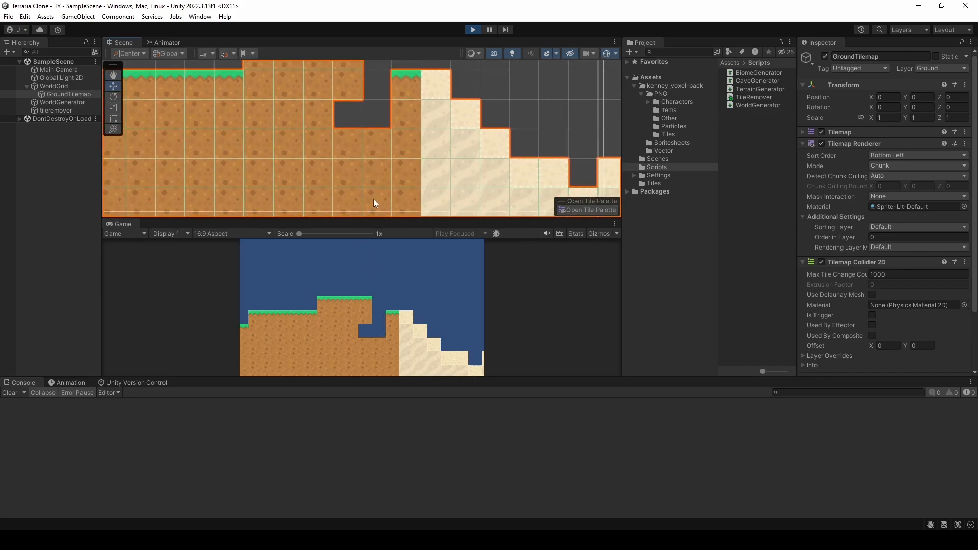
{"action": "left_click", "coordinate": [365, 344]}
{"action": "left_click", "coordinate": [352, 331]}
{"action": "left_click", "coordinate": [351, 345]}
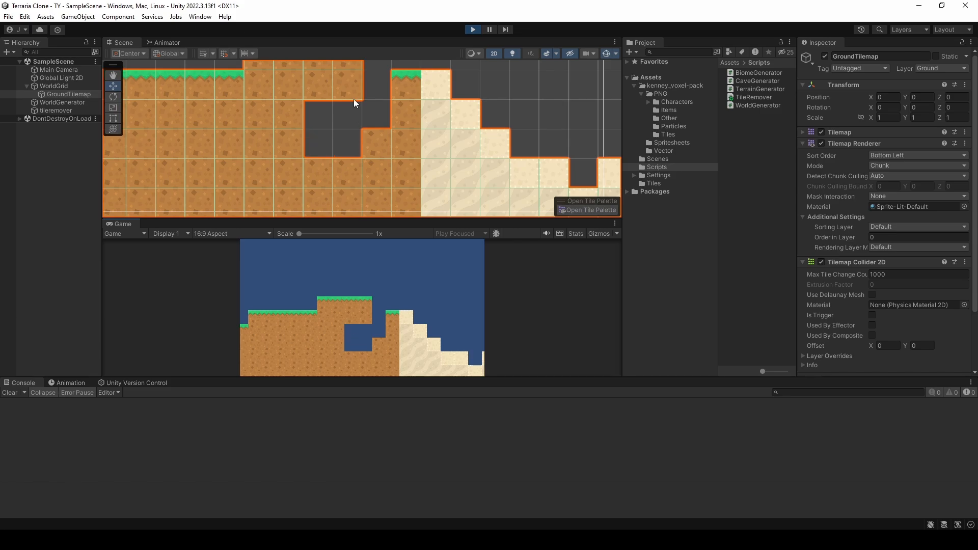
{"action": "left_click", "coordinate": [376, 343]}
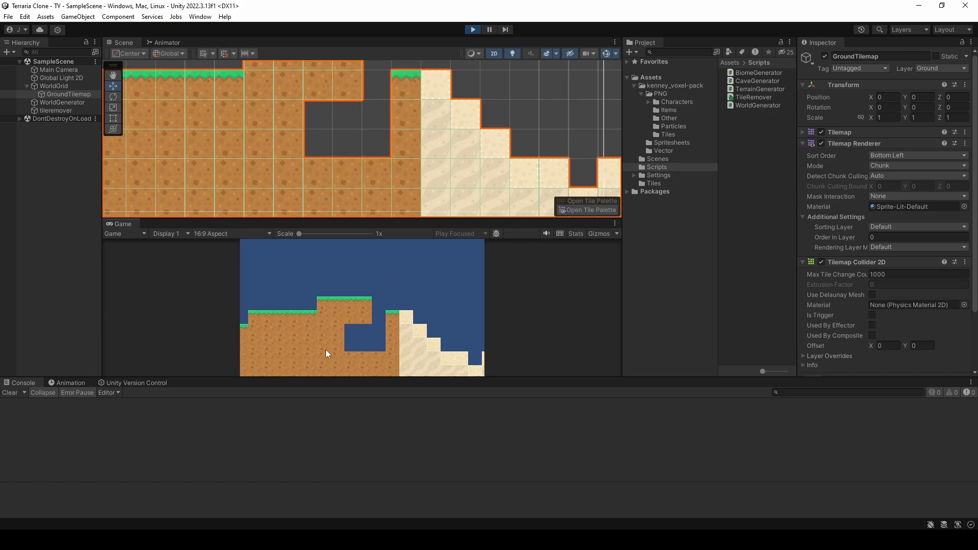
{"action": "left_click", "coordinate": [337, 356]}
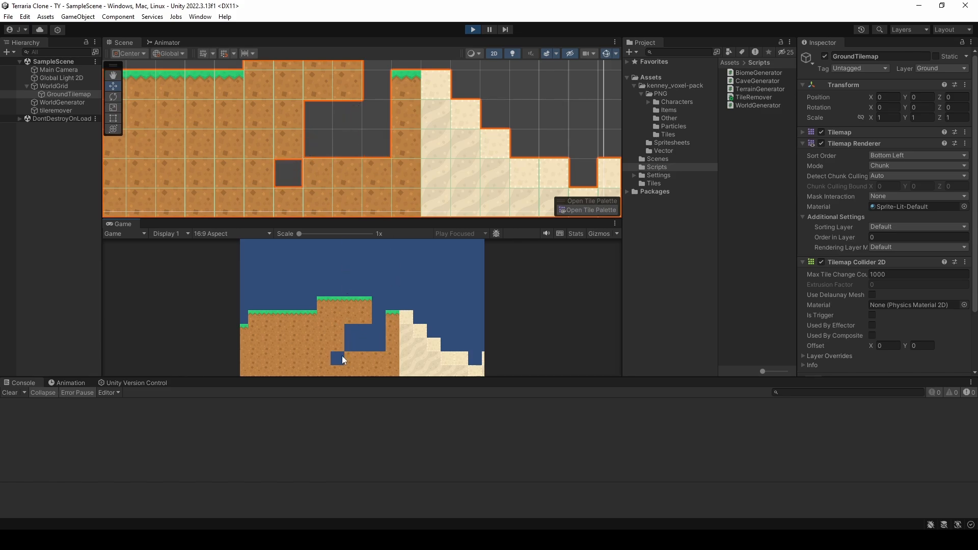
{"action": "left_click", "coordinate": [347, 357]}
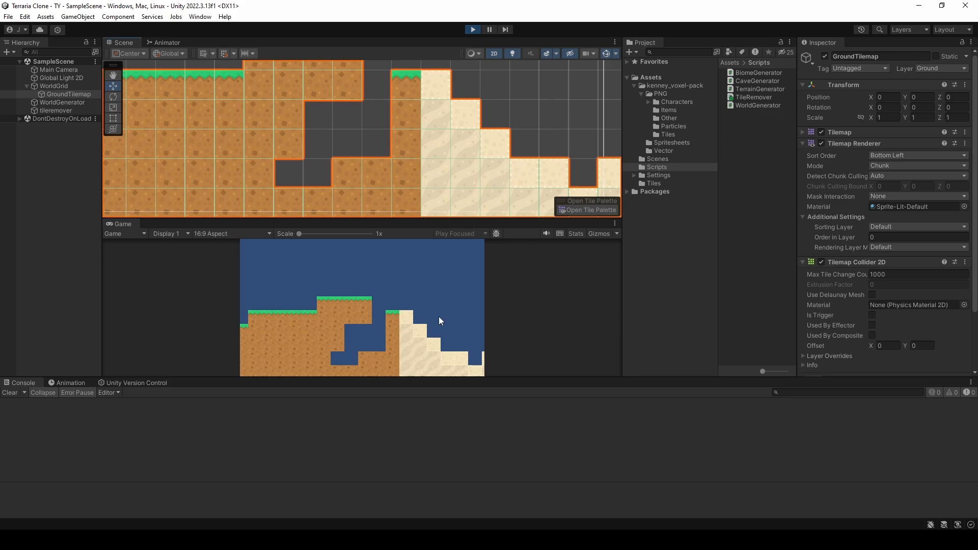
Step: Remove a horizontal row of four sand tiles in the running game, inspect the updated collider outline, and stop the game
{"action": "left_click", "coordinate": [420, 359]}
{"action": "left_click", "coordinate": [433, 353]}
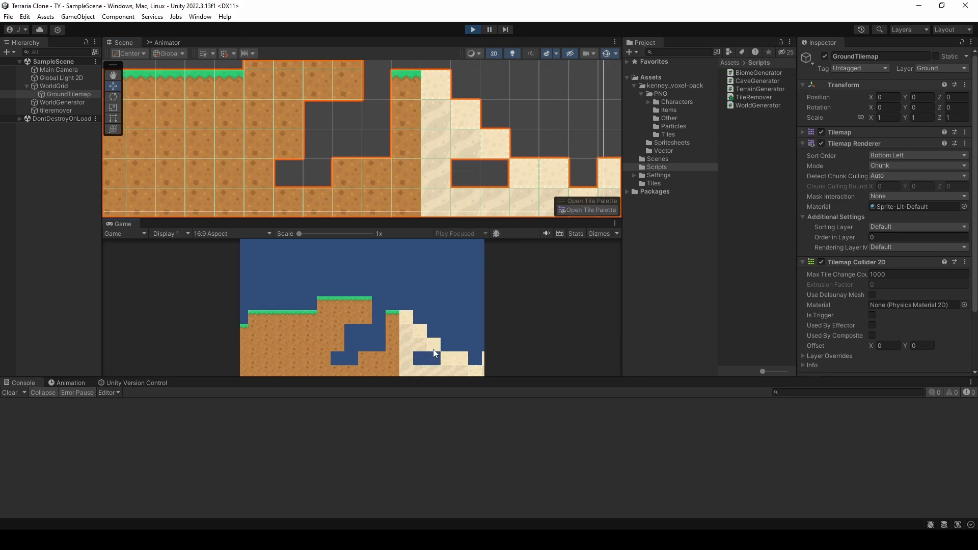
{"action": "left_click", "coordinate": [448, 355]}
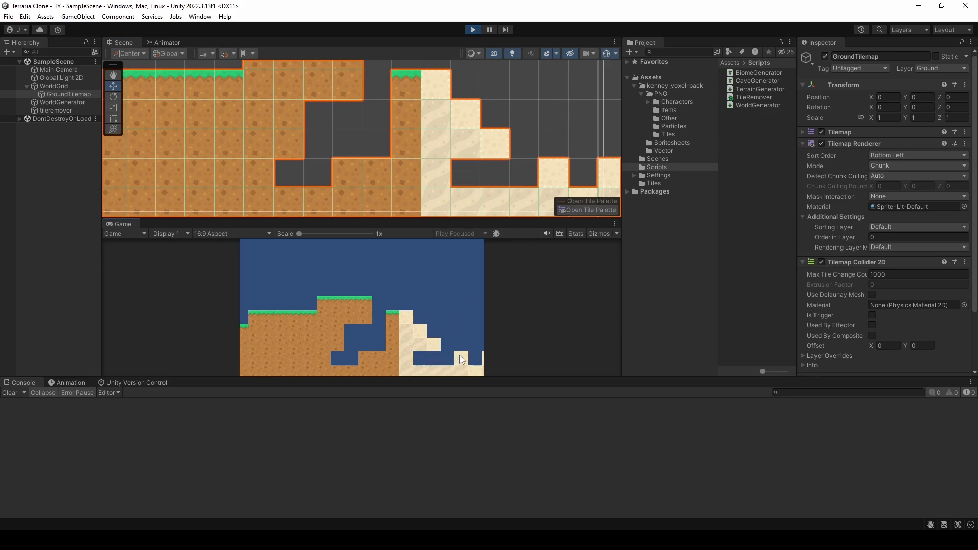
{"action": "left_click", "coordinate": [461, 359]}
{"action": "middle_click_drag", "start_coordinate": [527, 148], "coordinate": [378, 81]}
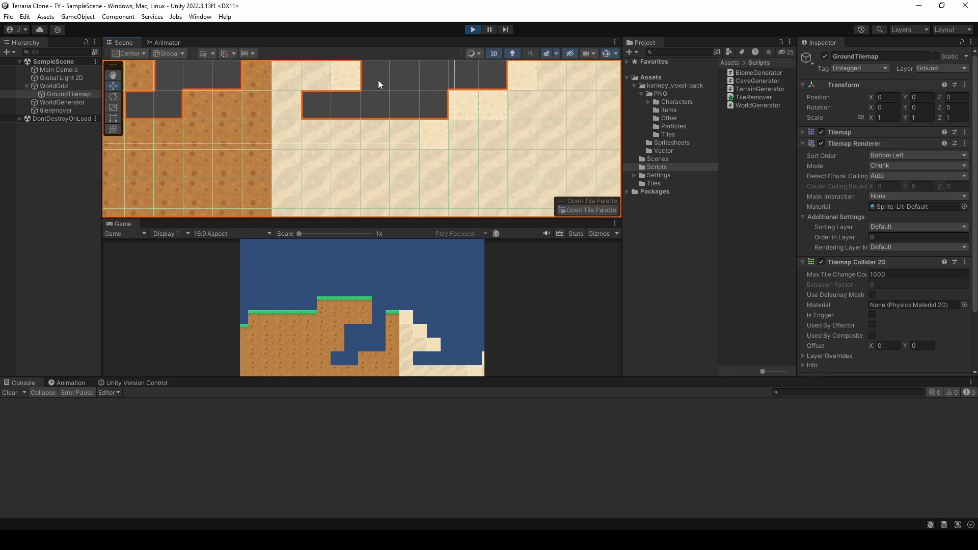
{"action": "scroll", "coordinate": [381, 129], "scroll_direction": "down", "scroll_amount": 6}
{"action": "scroll", "coordinate": [395, 132], "scroll_direction": "down", "scroll_amount": 3}
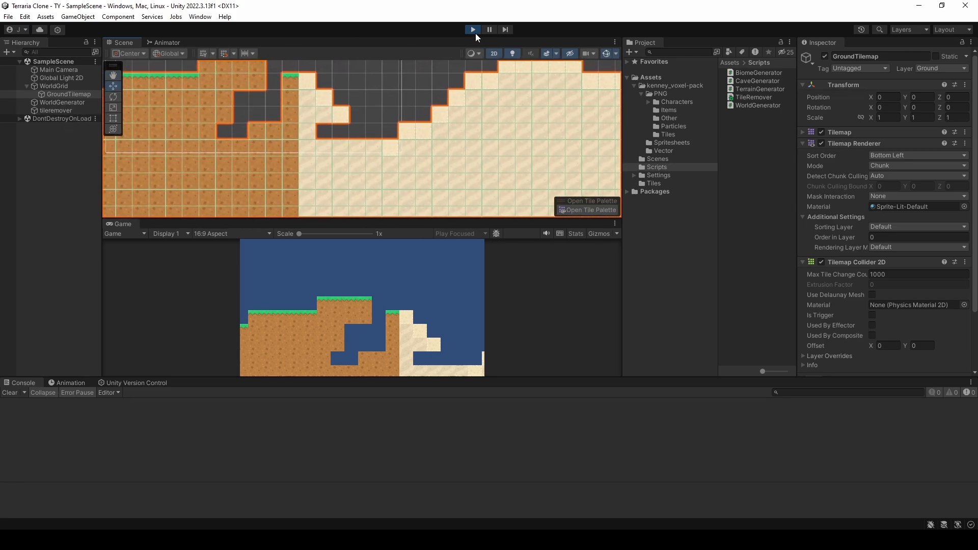
{"action": "middle_click_drag", "start_coordinate": [319, 103], "coordinate": [336, 128]}
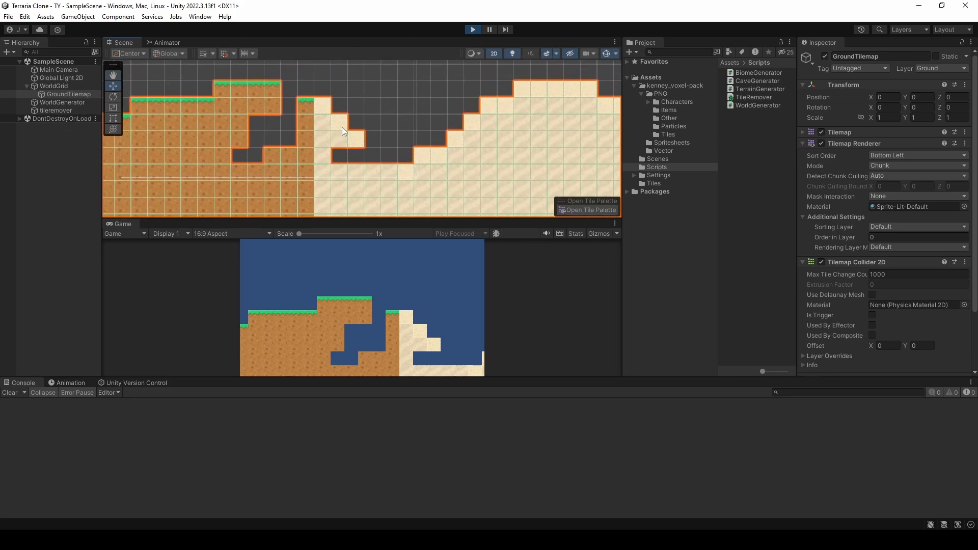
{"action": "left_click", "coordinate": [473, 29]}
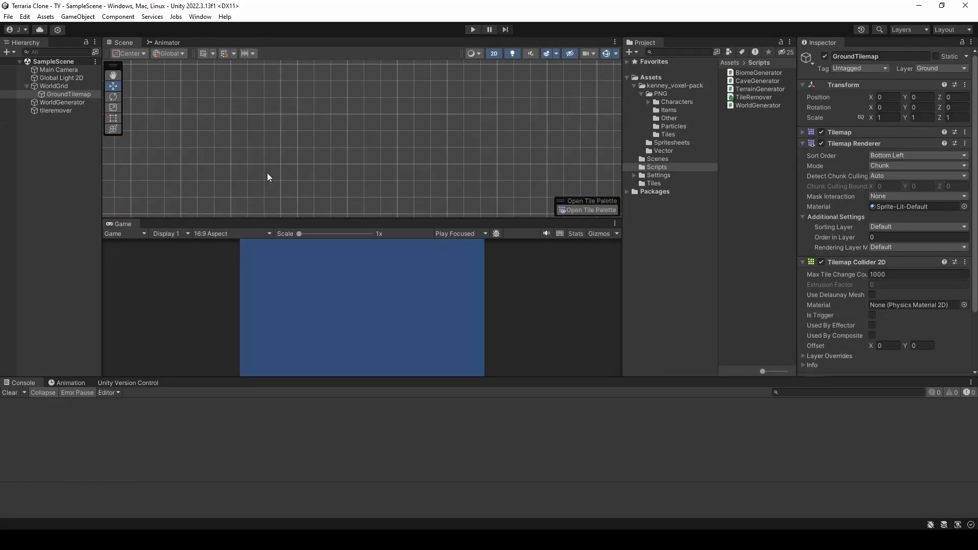
Step: Delete the tileremover object from the scene and the TileRemover script from the Scripts folder
{"action": "left_click", "coordinate": [53, 111]}
{"action": "key", "text": "Delete"}
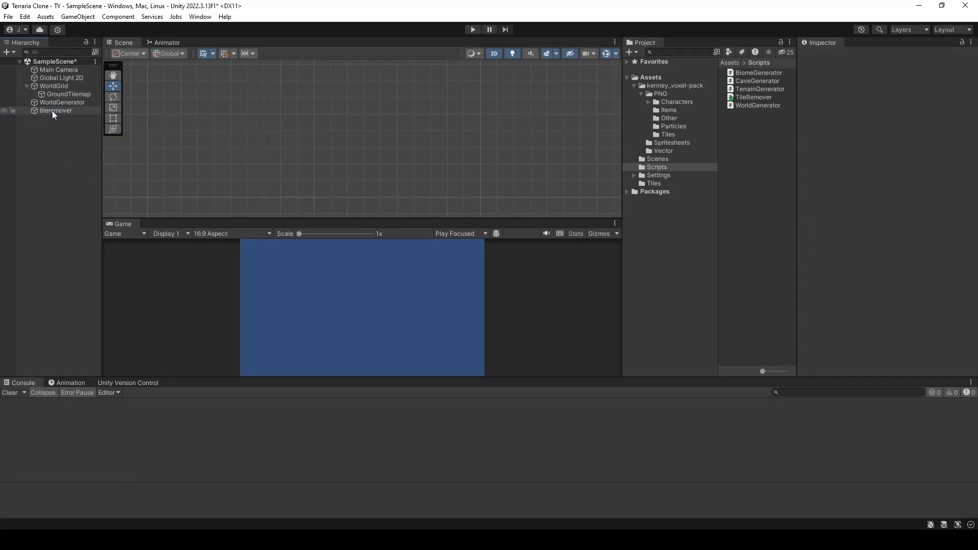
{"action": "left_click", "coordinate": [762, 99]}
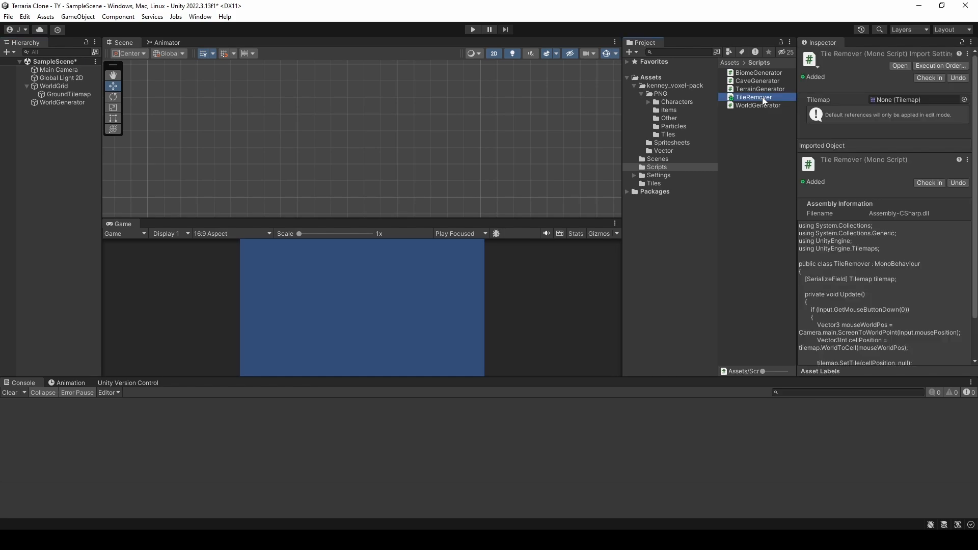
{"action": "key", "text": "Delete"}
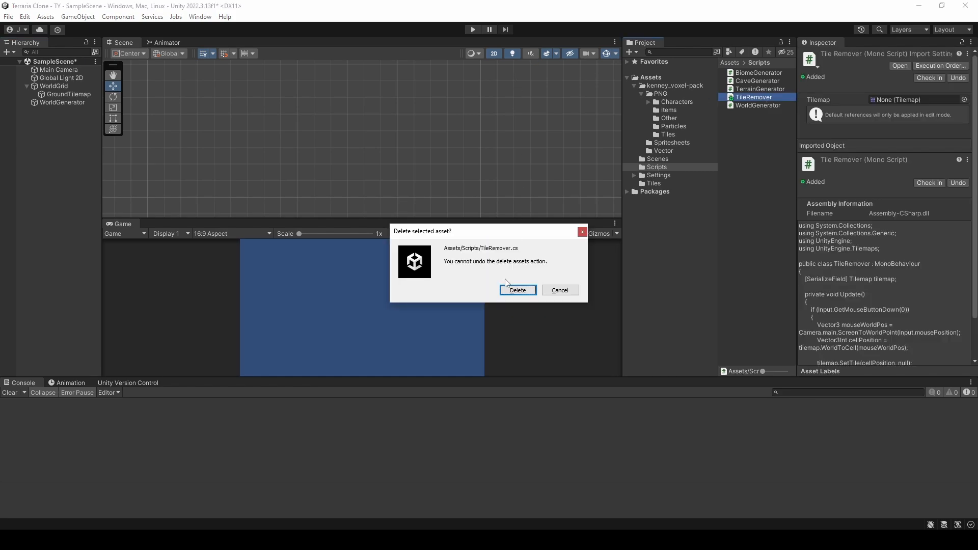
{"action": "left_click", "coordinate": [517, 290]}
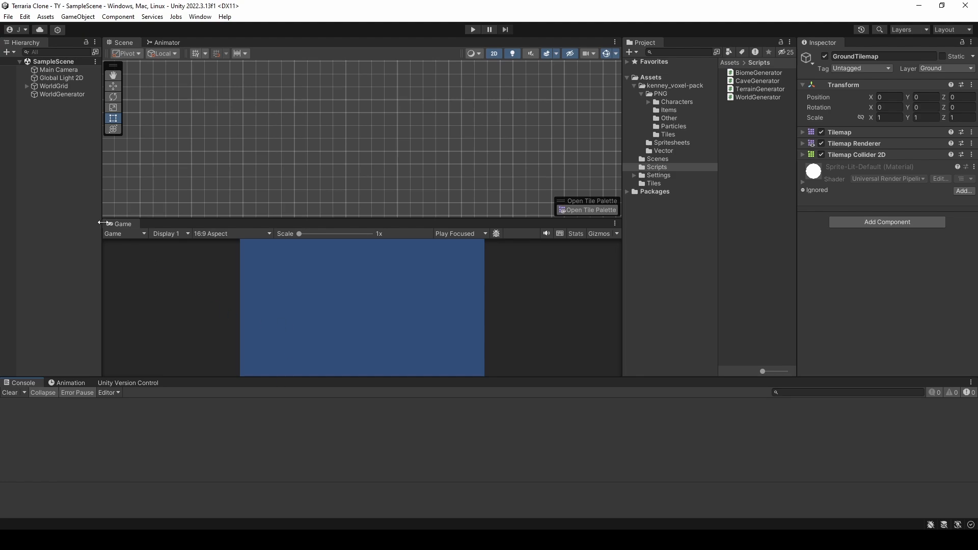
Step: Create an empty object at the root of the scene and name it Player
{"action": "right_click", "coordinate": [68, 177]}
{"action": "left_click", "coordinate": [66, 151]}
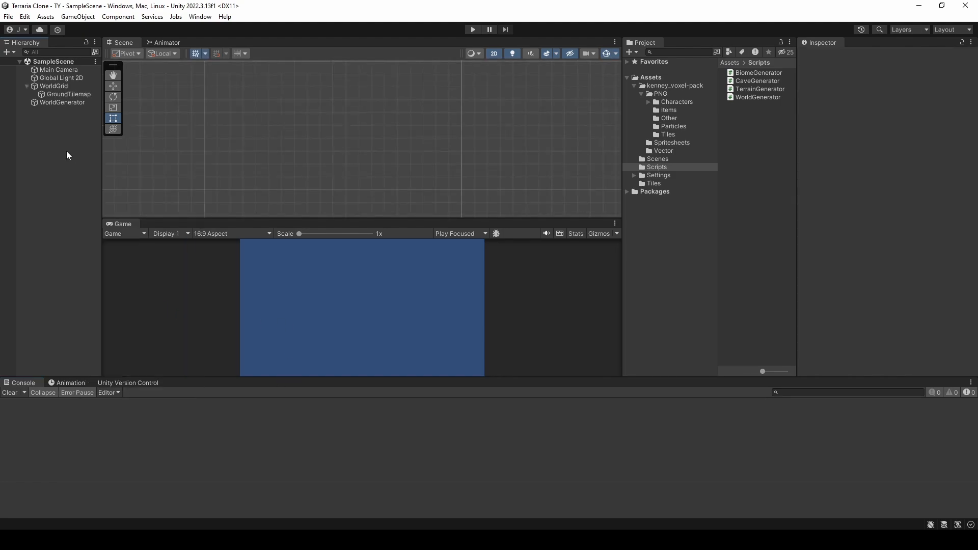
{"action": "right_click", "coordinate": [60, 154]}
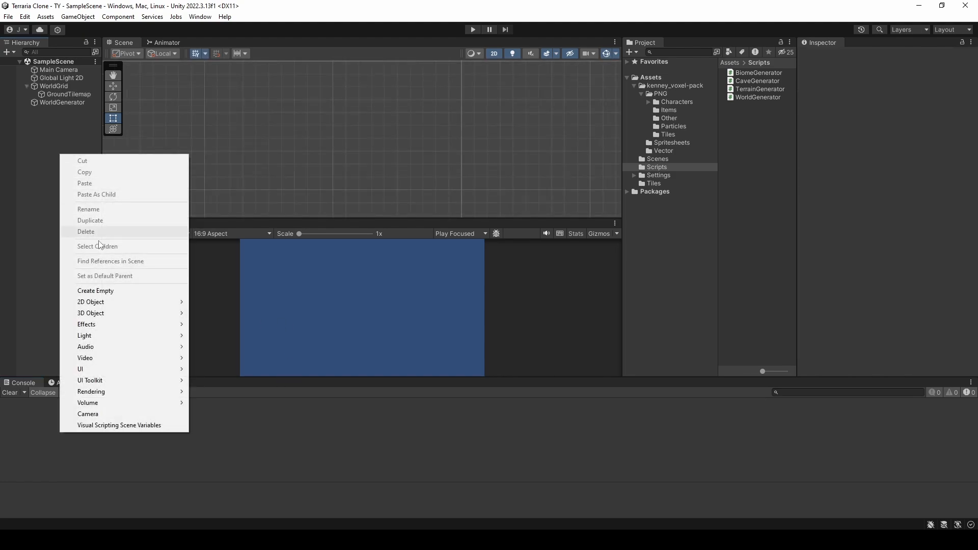
{"action": "left_click", "coordinate": [108, 294]}
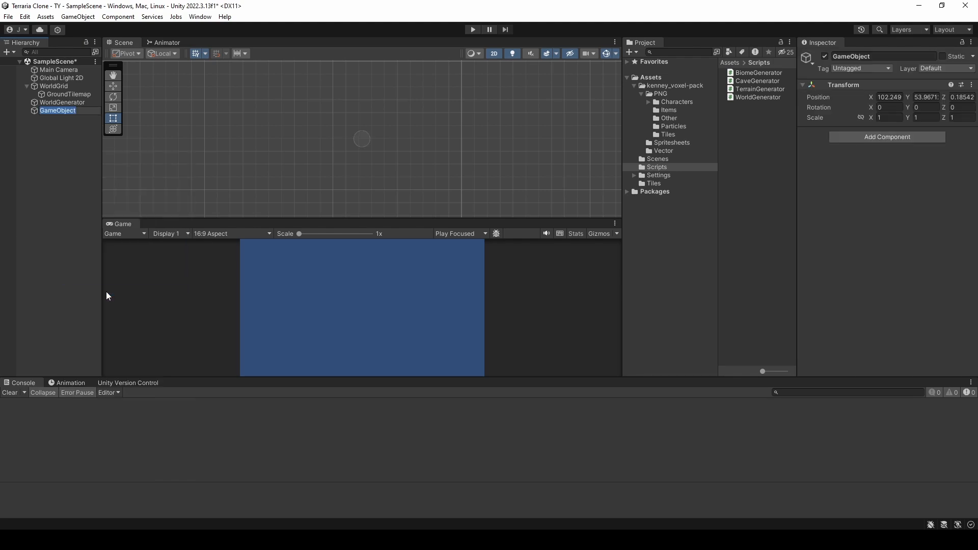
{"action": "type", "text": "Player"}
{"action": "key", "text": "Return"}
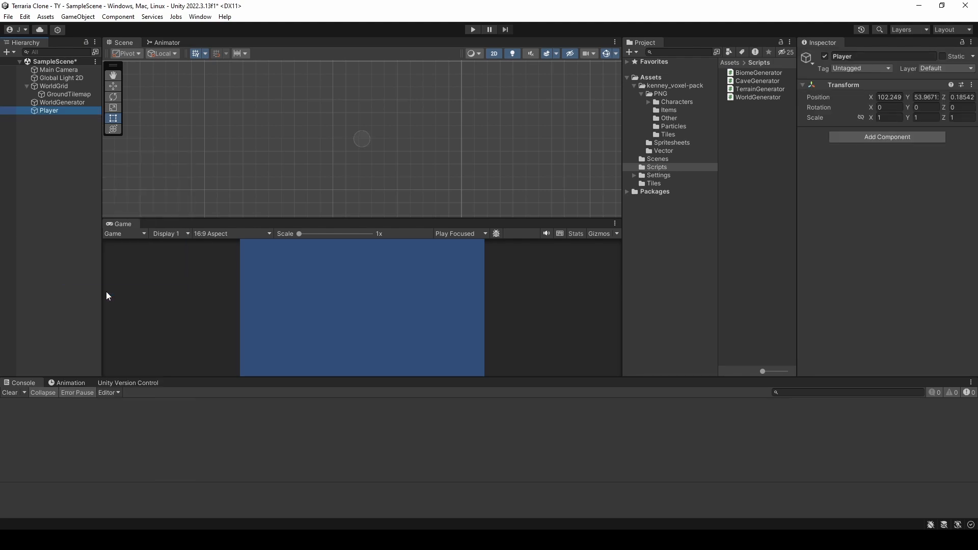
Step: Reset the Transform of the Player object
{"action": "right_click", "coordinate": [53, 110]}
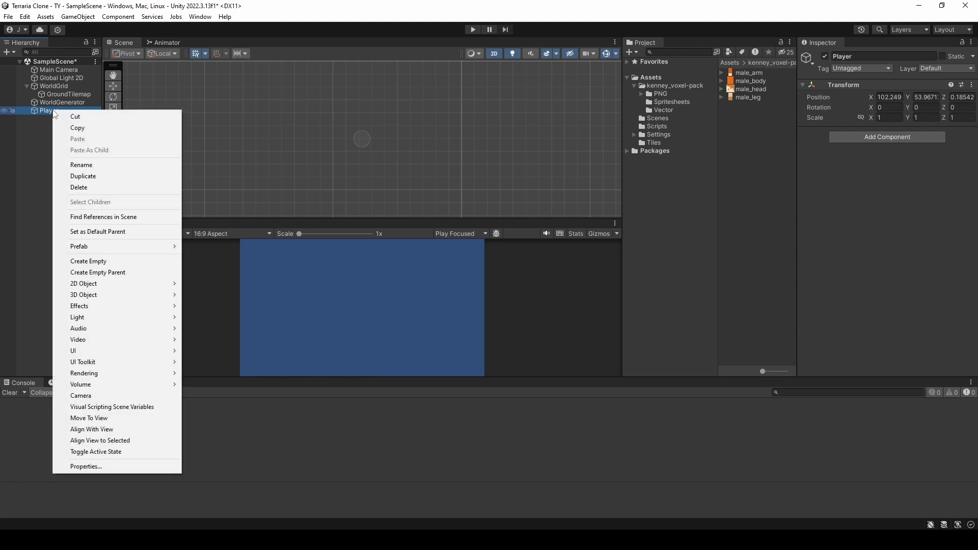
{"action": "left_click", "coordinate": [47, 109]}
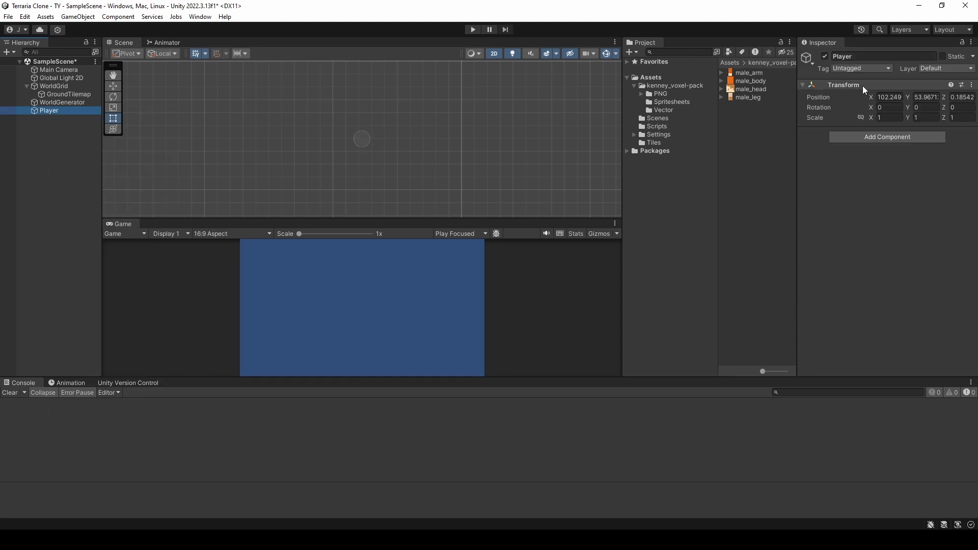
{"action": "right_click", "coordinate": [863, 86]}
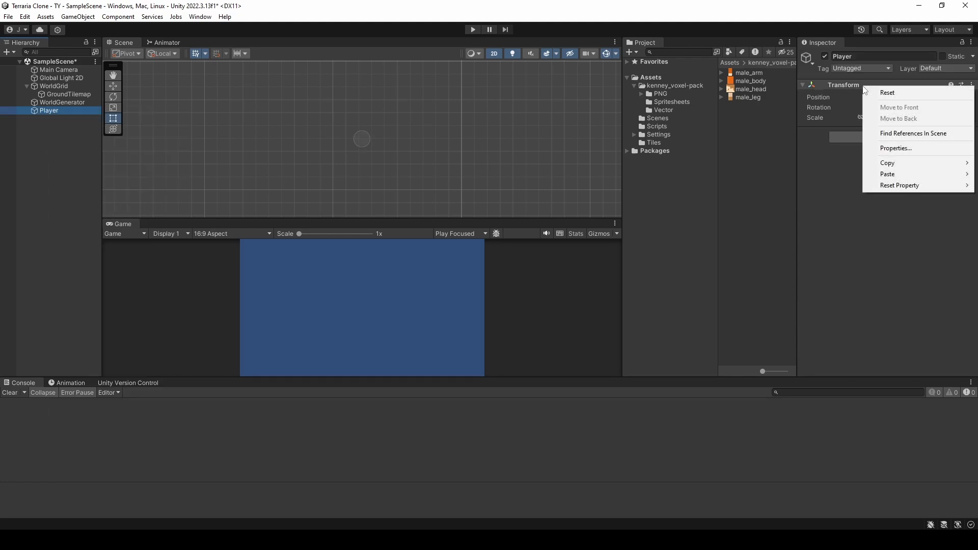
{"action": "left_click", "coordinate": [895, 97]}
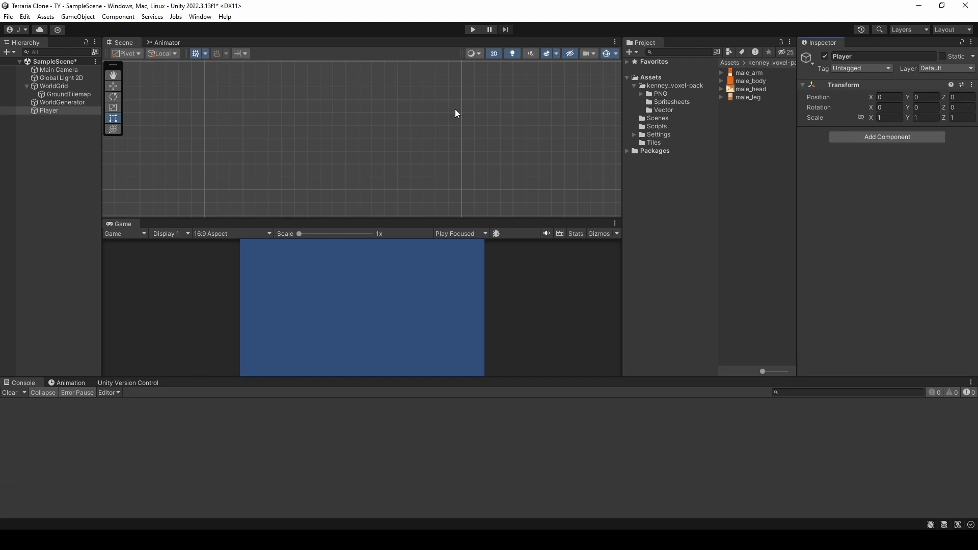
Step: Add two male_arm sprites from the kenney_voxel-pack Player male folder as children of Player
{"action": "left_click", "coordinate": [63, 123]}
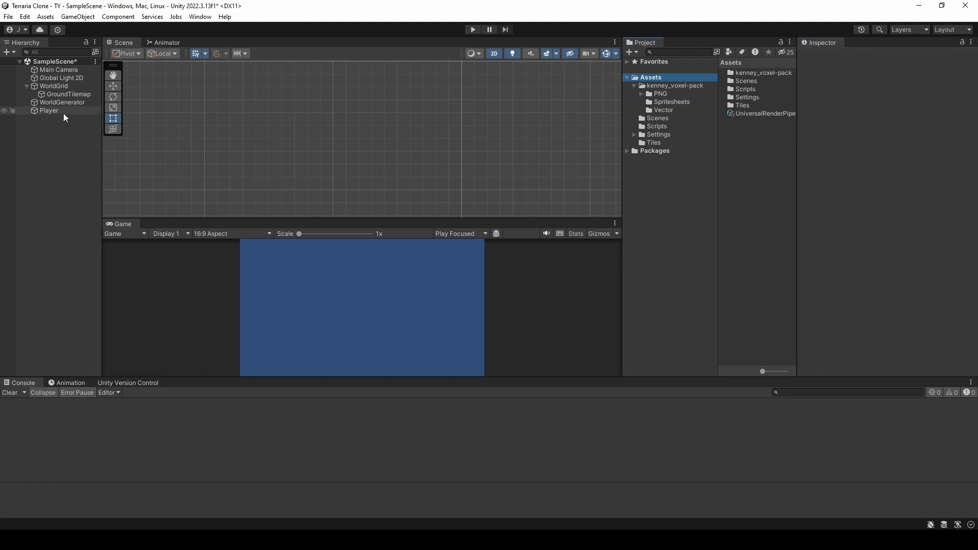
{"action": "left_click", "coordinate": [63, 113]}
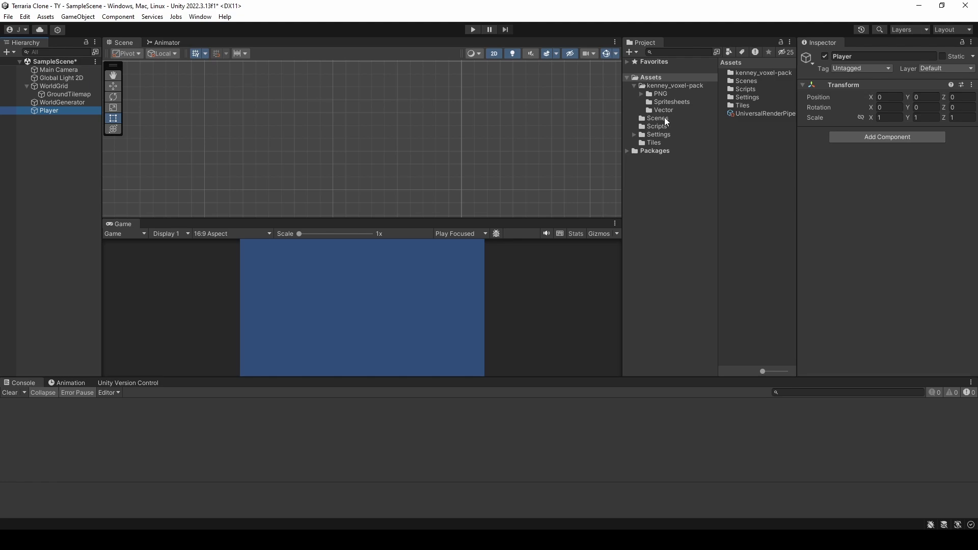
{"action": "left_click", "coordinate": [641, 94]}
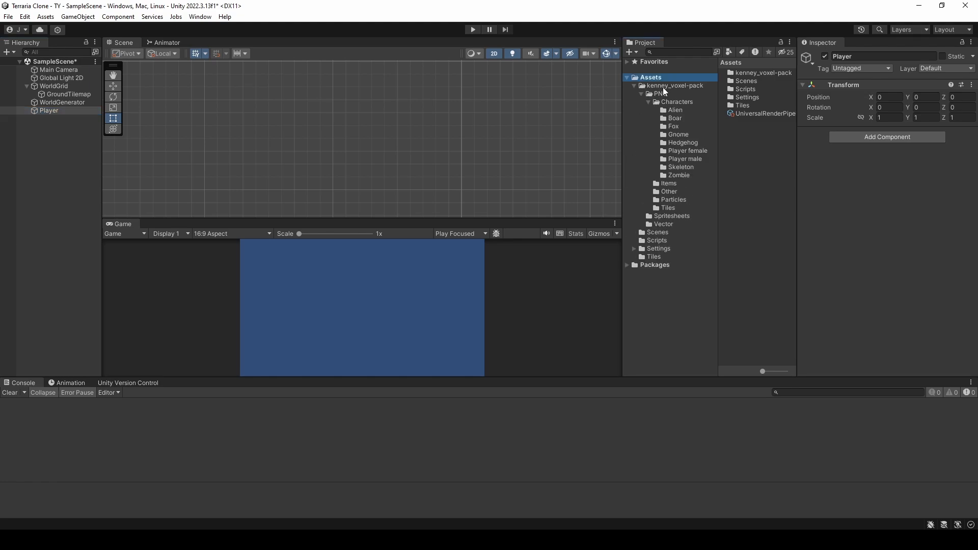
{"action": "left_click", "coordinate": [683, 159]}
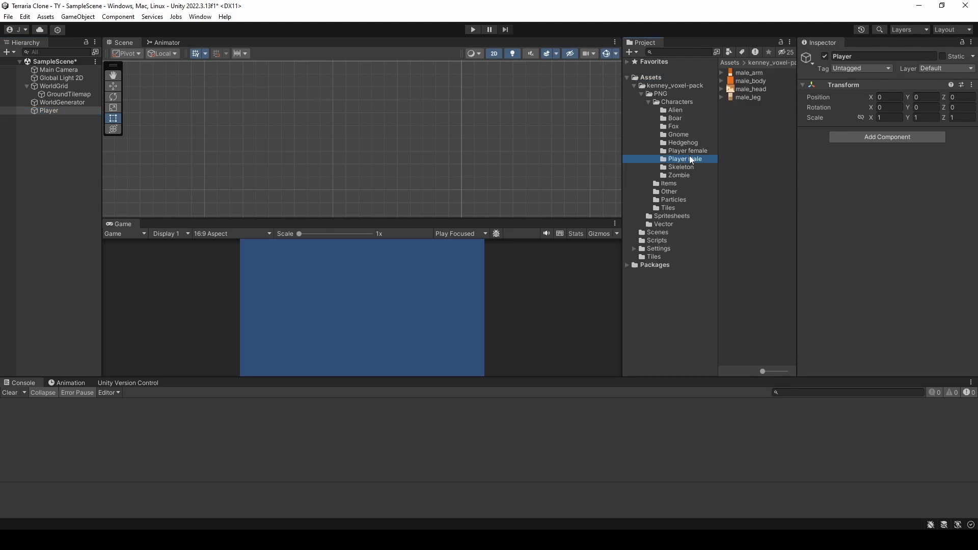
{"action": "left_click", "coordinate": [722, 73]}
{"action": "left_click", "coordinate": [722, 89]}
{"action": "left_click", "coordinate": [722, 105]}
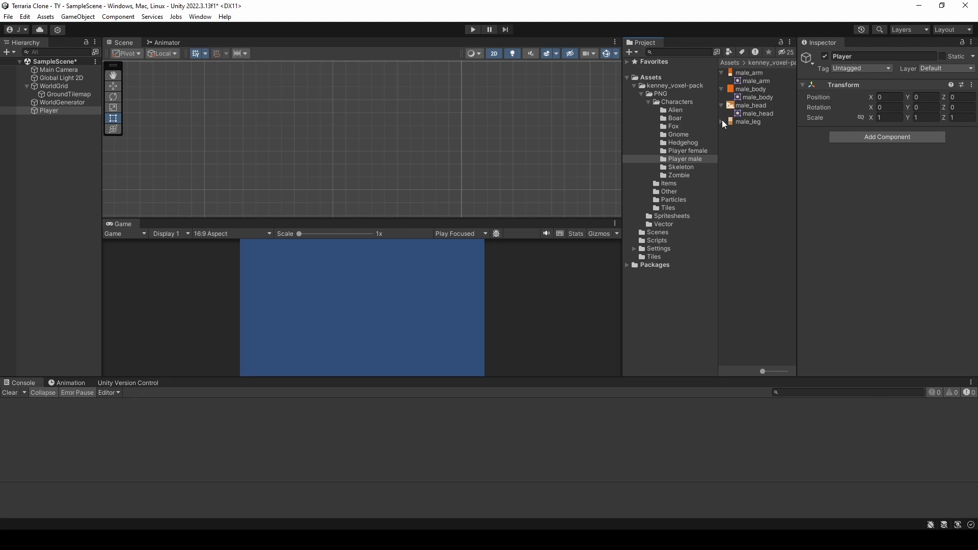
{"action": "left_click", "coordinate": [722, 122]}
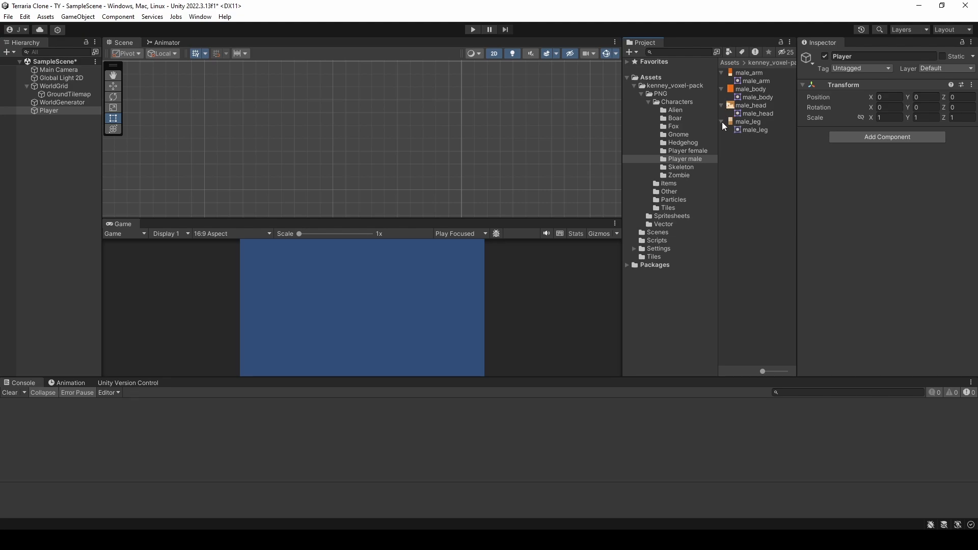
{"action": "left_click", "coordinate": [751, 74]}
{"action": "left_click_drag", "start_coordinate": [753, 80], "coordinate": [54, 117]}
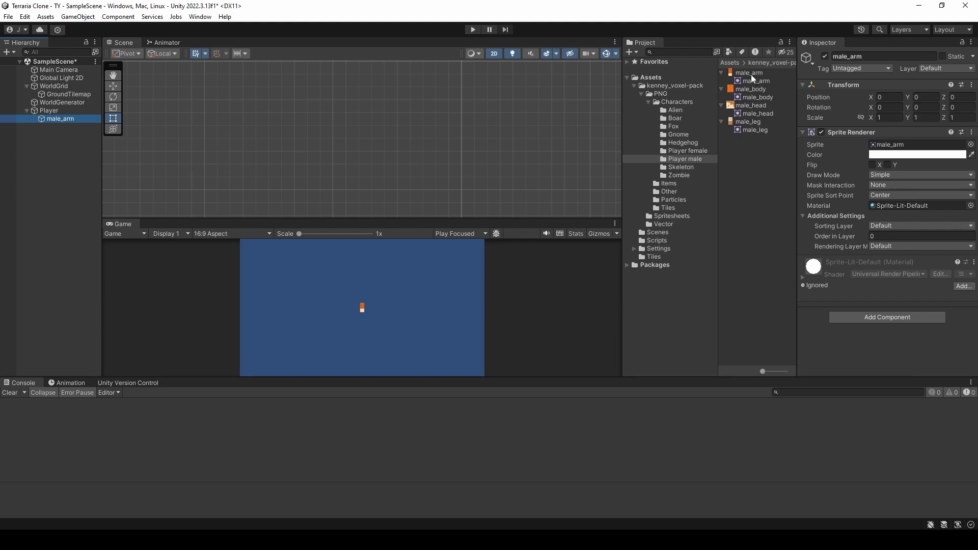
{"action": "left_click_drag", "start_coordinate": [755, 80], "coordinate": [55, 111]}
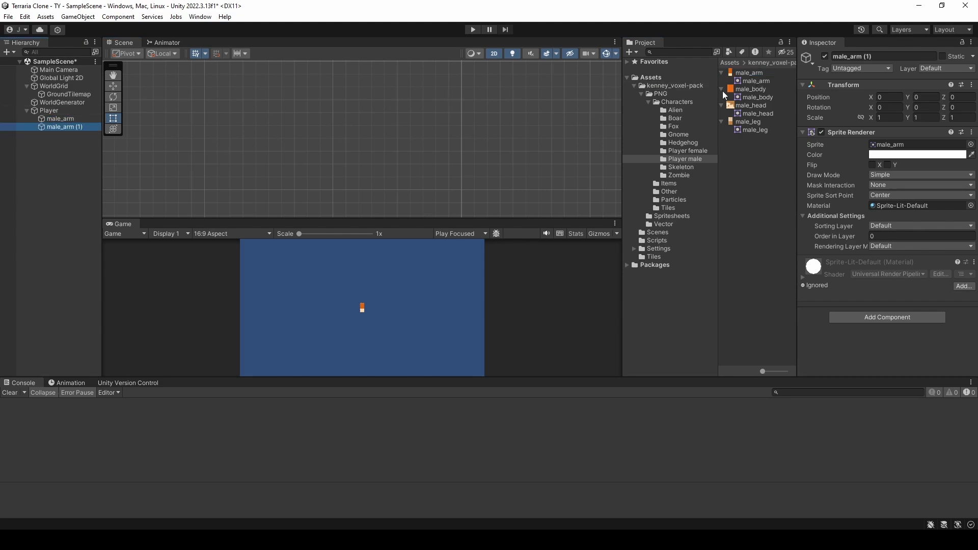
Step: Add one male_body, one male_head and two male_leg sprites as children of Player
{"action": "left_click", "coordinate": [759, 90]}
{"action": "left_click_drag", "start_coordinate": [759, 92], "coordinate": [56, 114]}
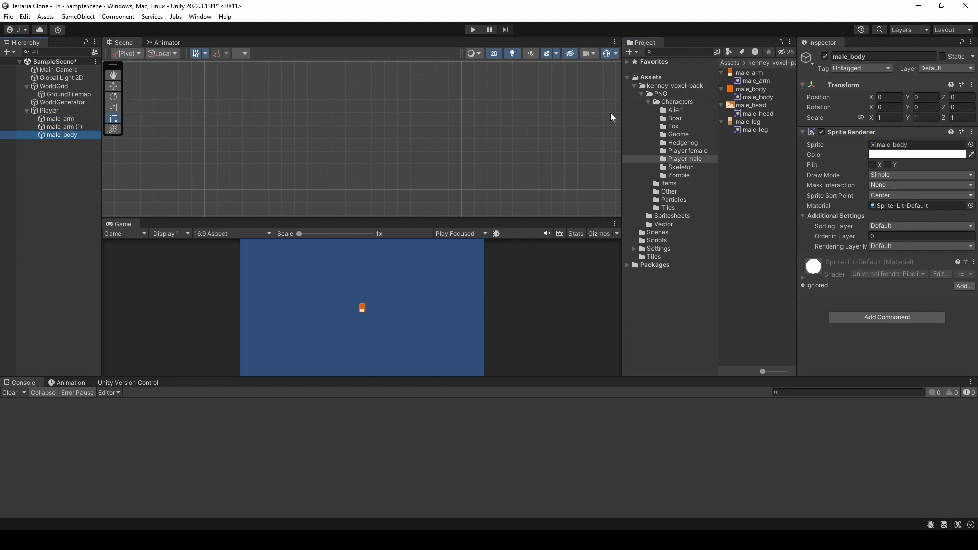
{"action": "left_click_drag", "start_coordinate": [757, 108], "coordinate": [59, 118]}
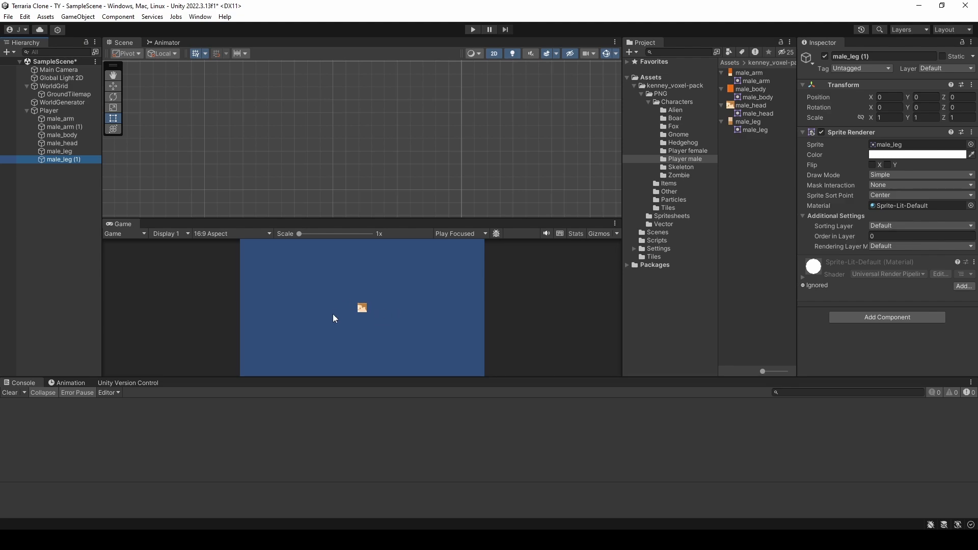
Step: Rename Player's two arm objects as LeftArm and RightArm
{"action": "double_click", "coordinate": [51, 111]}
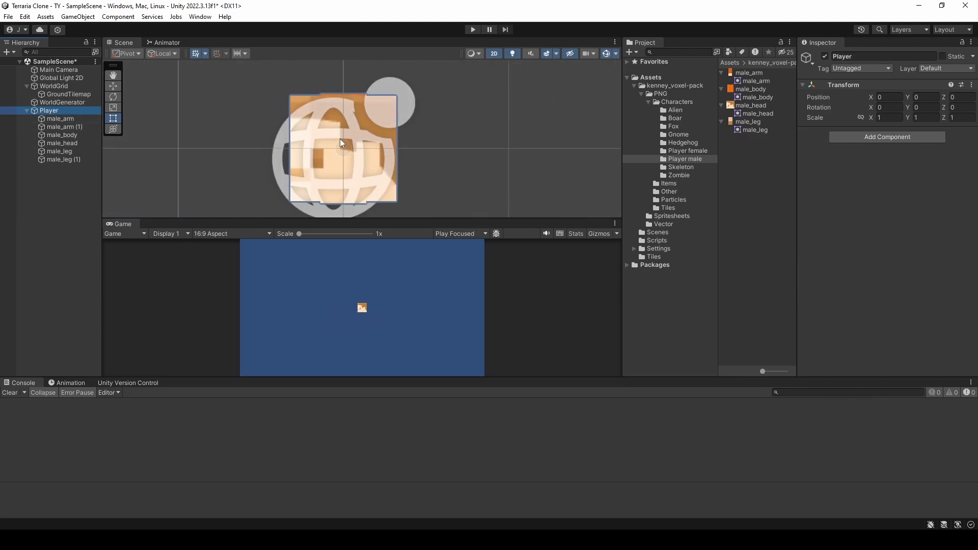
{"action": "scroll", "coordinate": [371, 168], "scroll_direction": "down", "scroll_amount": 6}
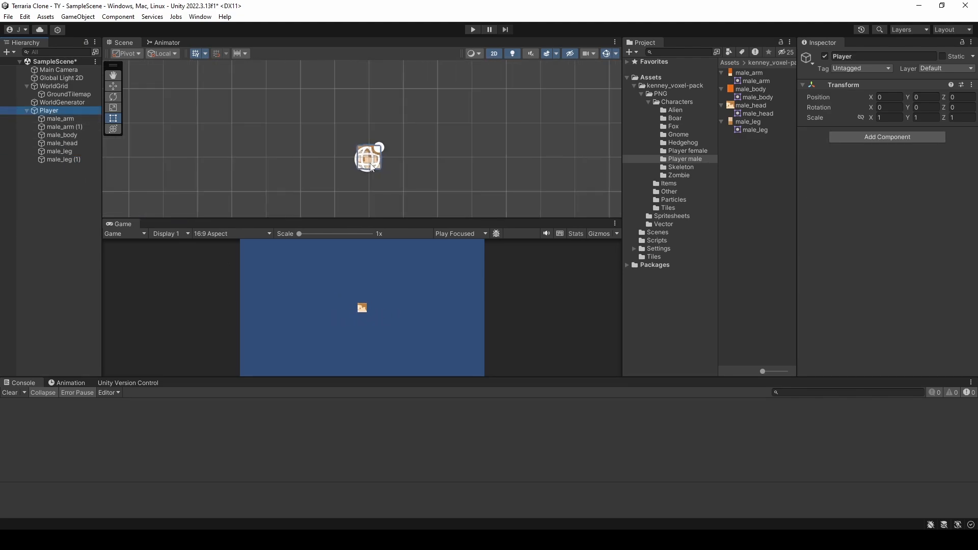
{"action": "scroll", "coordinate": [387, 188], "scroll_direction": "down", "scroll_amount": 4}
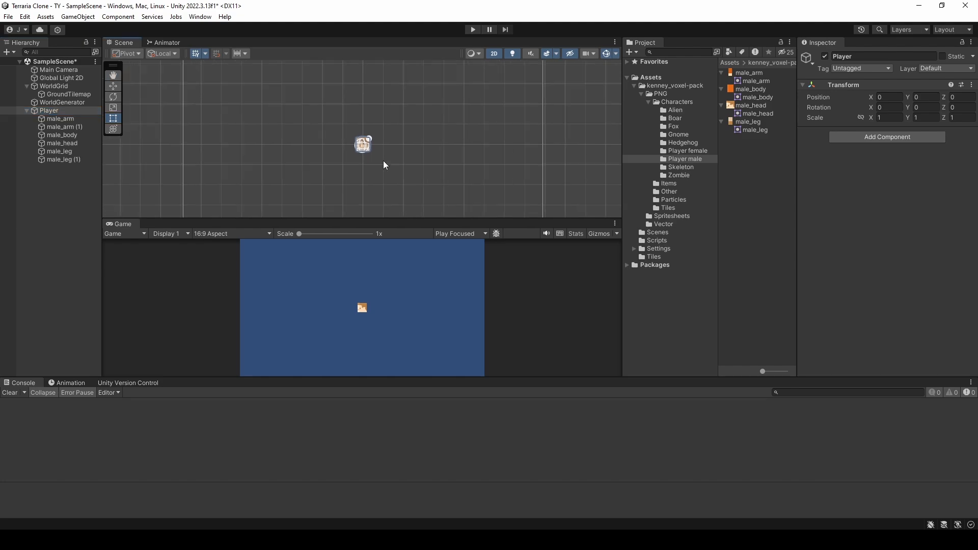
{"action": "left_click", "coordinate": [74, 119]}
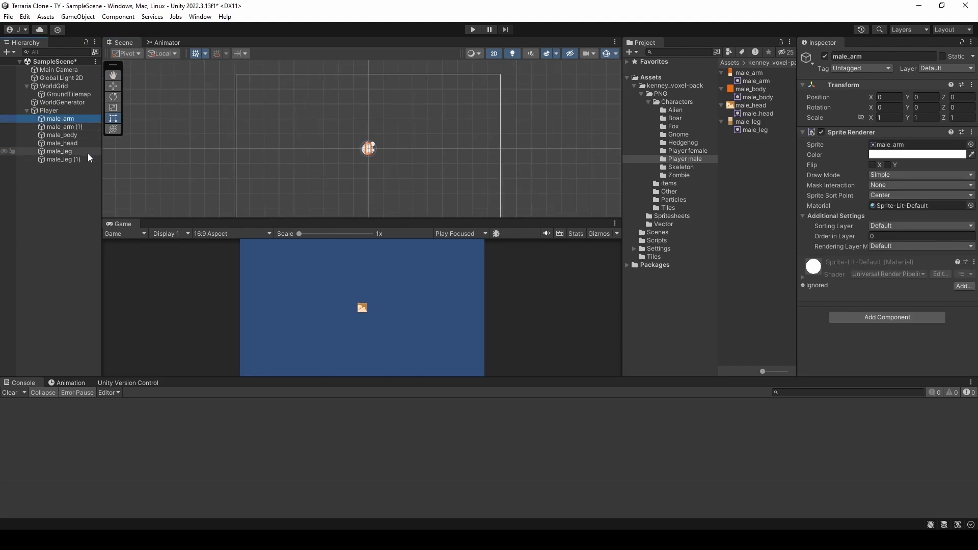
{"action": "key", "text": "F2"}
{"action": "type", "text": "Lef"}
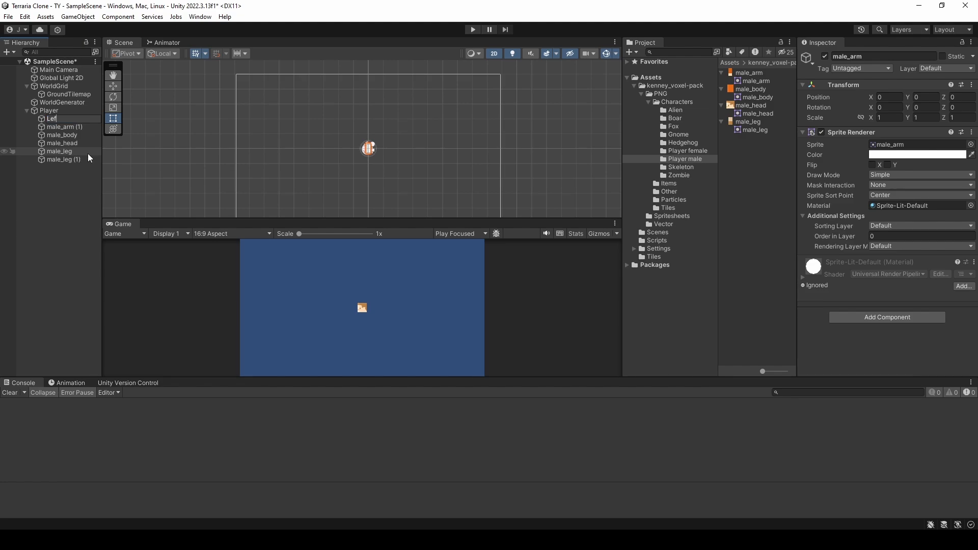
{"action": "type", "text": "tArm"}
{"action": "left_click", "coordinate": [88, 127]}
{"action": "key", "text": "F2"}
{"action": "type", "text": "RightArm"}
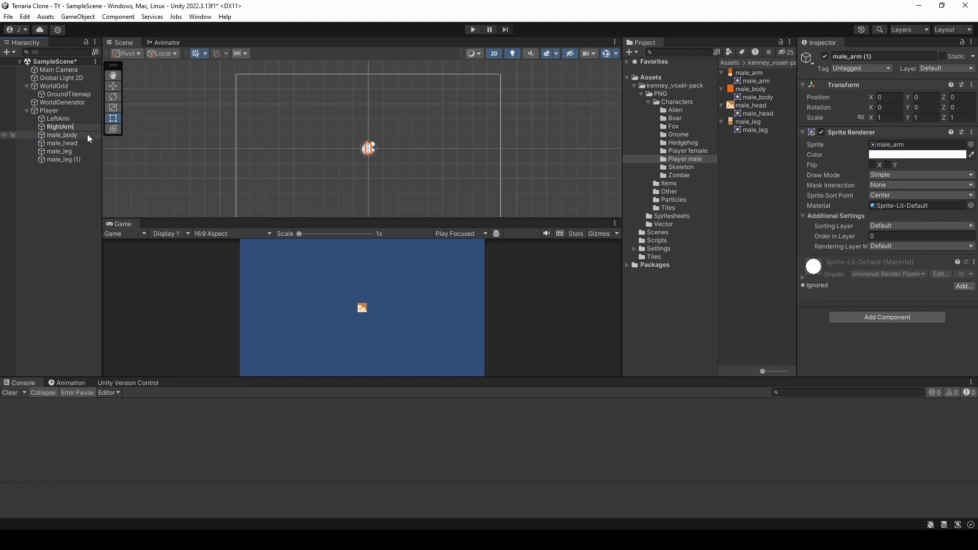
Step: Rename Player's male_body object as Body and its male_head object as Head
{"action": "left_click", "coordinate": [87, 136]}
{"action": "key", "text": "F2"}
{"action": "type", "text": "Body"}
{"action": "left_click", "coordinate": [81, 145]}
{"action": "key", "text": "F2"}
{"action": "type", "text": "Head"}
Step: Rename Player's two leg objects as LeftLeg and RightLeg
{"action": "left_click", "coordinate": [75, 154]}
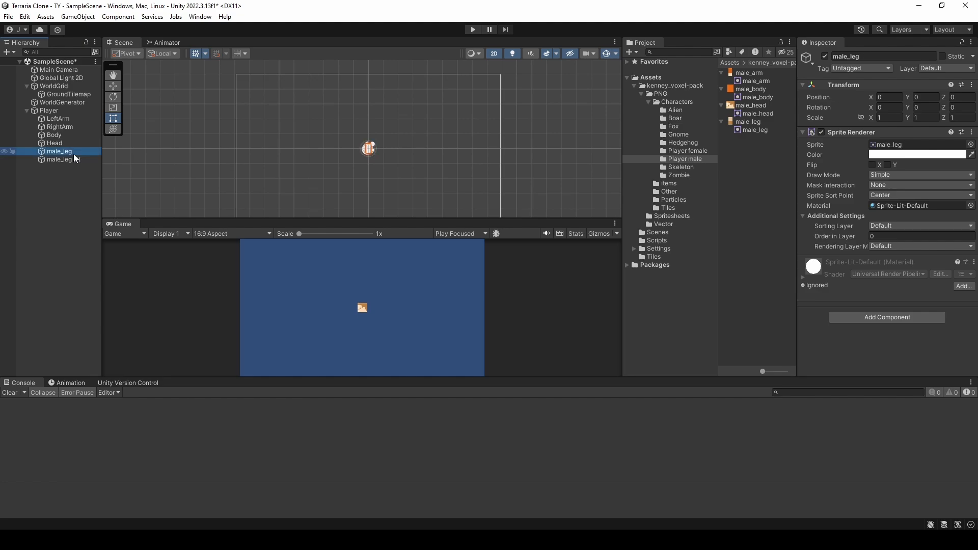
{"action": "key", "text": "F2"}
{"action": "type", "text": "LeftLeg"}
{"action": "left_click", "coordinate": [72, 160]}
{"action": "key", "text": "F2"}
{"action": "type", "text": "Ri"}
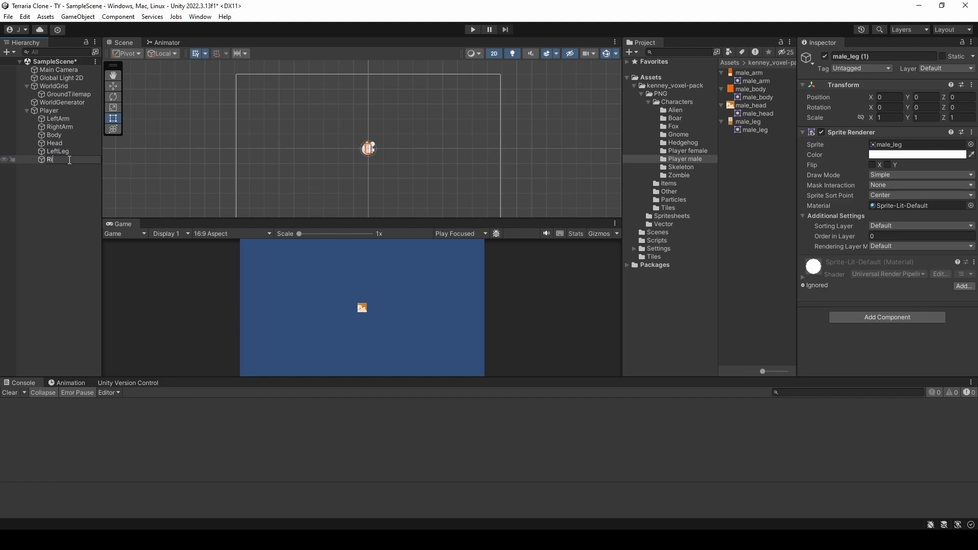
{"action": "type", "text": "ghtLeg"}
{"action": "left_click", "coordinate": [74, 185]}
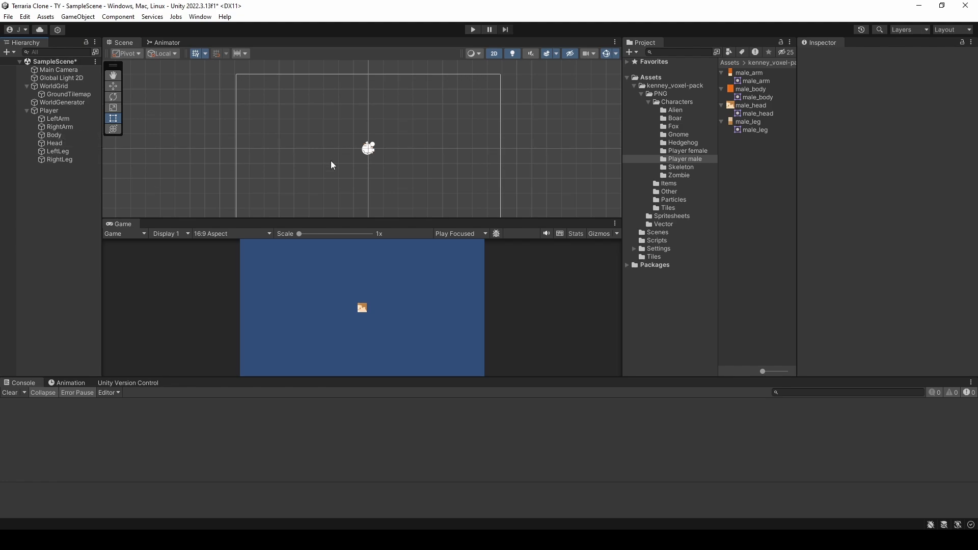
Step: Hide the gizmos in the Scene view so the player sprites are unobstructed
{"action": "scroll", "coordinate": [362, 162], "scroll_direction": "up", "scroll_amount": 1}
{"action": "scroll", "coordinate": [363, 160], "scroll_direction": "up", "scroll_amount": 3}
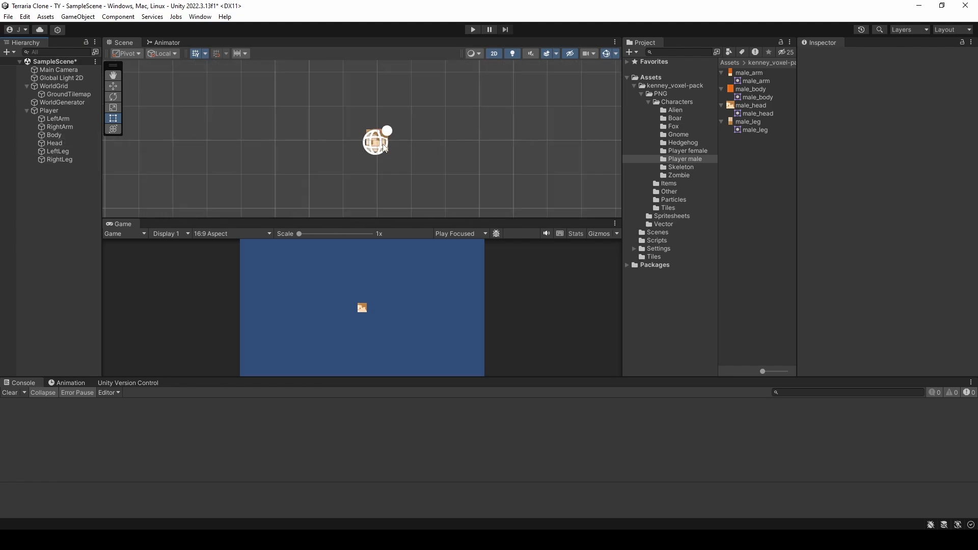
{"action": "middle_click_drag", "start_coordinate": [445, 157], "coordinate": [438, 124]}
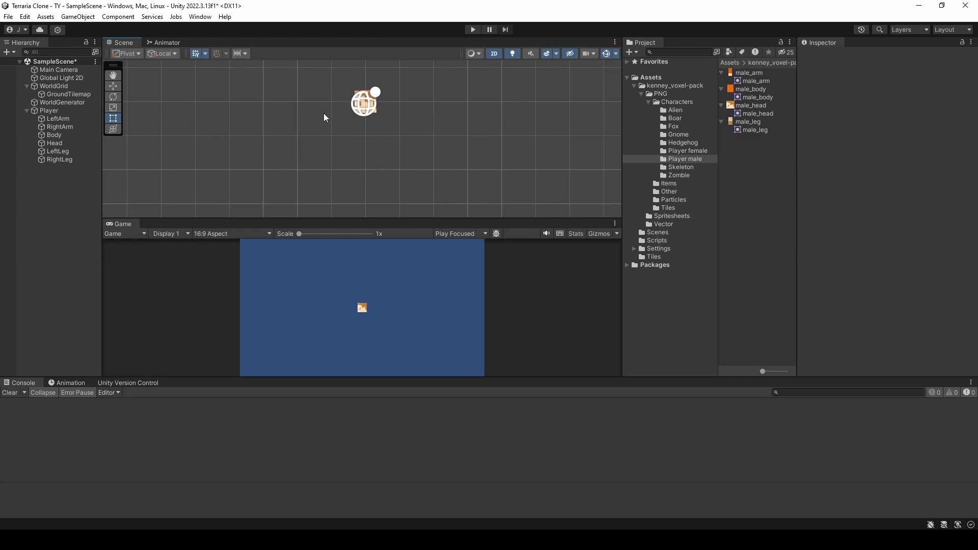
{"action": "left_click", "coordinate": [607, 53]}
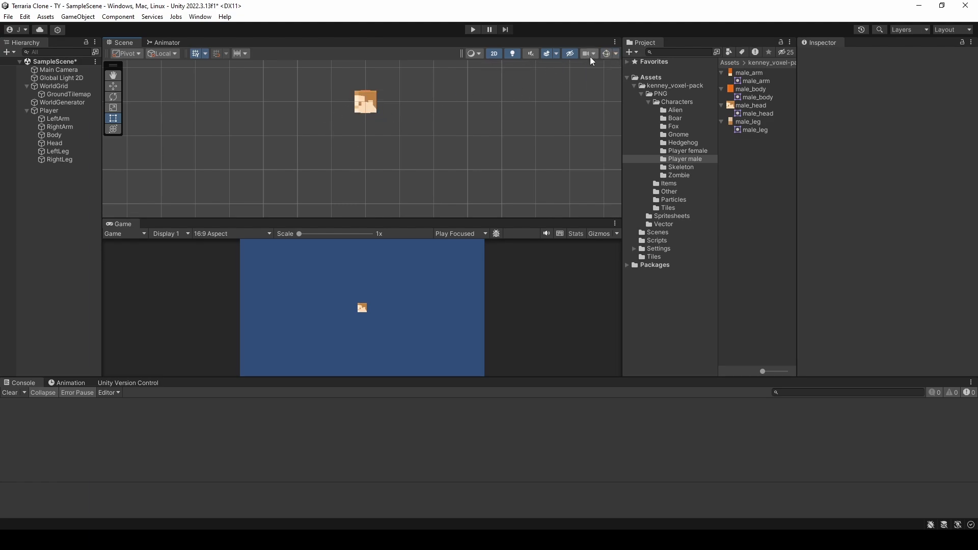
{"action": "left_click", "coordinate": [616, 53]}
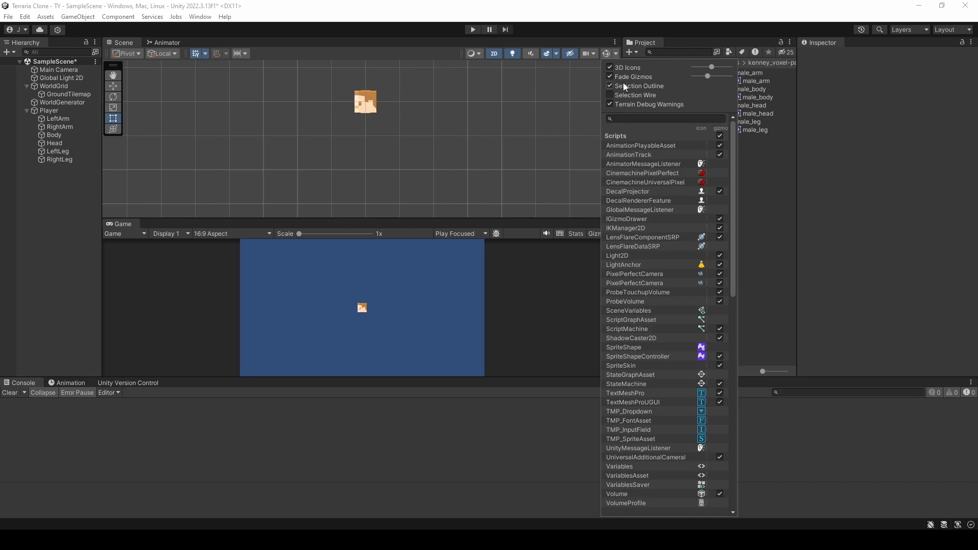
{"action": "left_click", "coordinate": [616, 54]}
{"action": "left_click", "coordinate": [616, 54]}
{"action": "left_click", "coordinate": [606, 54]}
{"action": "left_click", "coordinate": [606, 54]}
{"action": "left_click", "coordinate": [606, 54]}
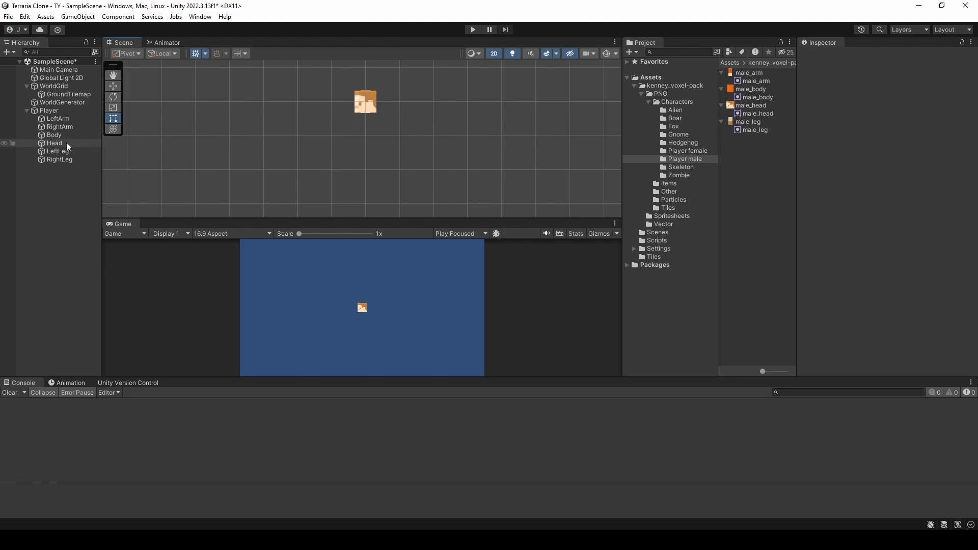
Step: Reorder Player's children with Head first and Body second, and move Body down below the head to about Y -0.61
{"action": "left_click_drag", "start_coordinate": [66, 142], "coordinate": [66, 115]}
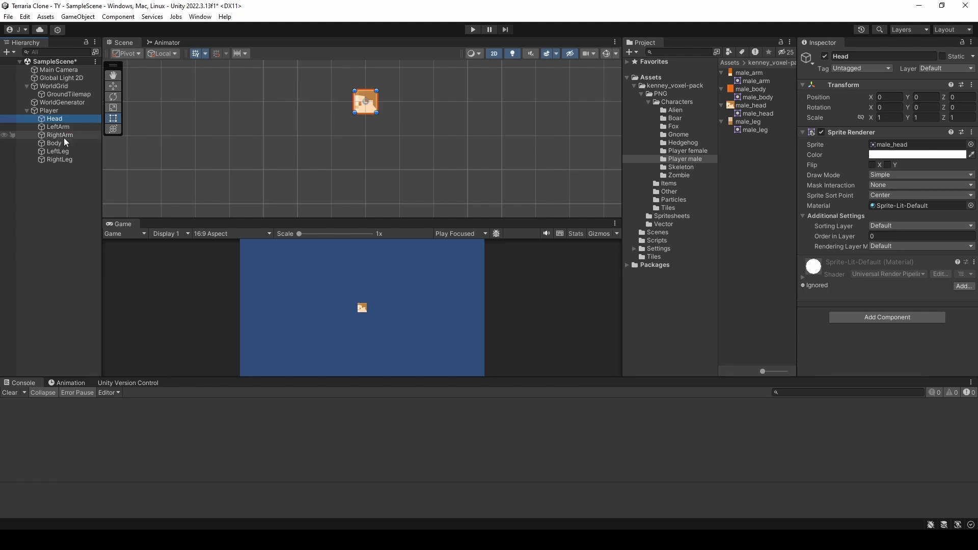
{"action": "left_click_drag", "start_coordinate": [65, 148], "coordinate": [68, 124]}
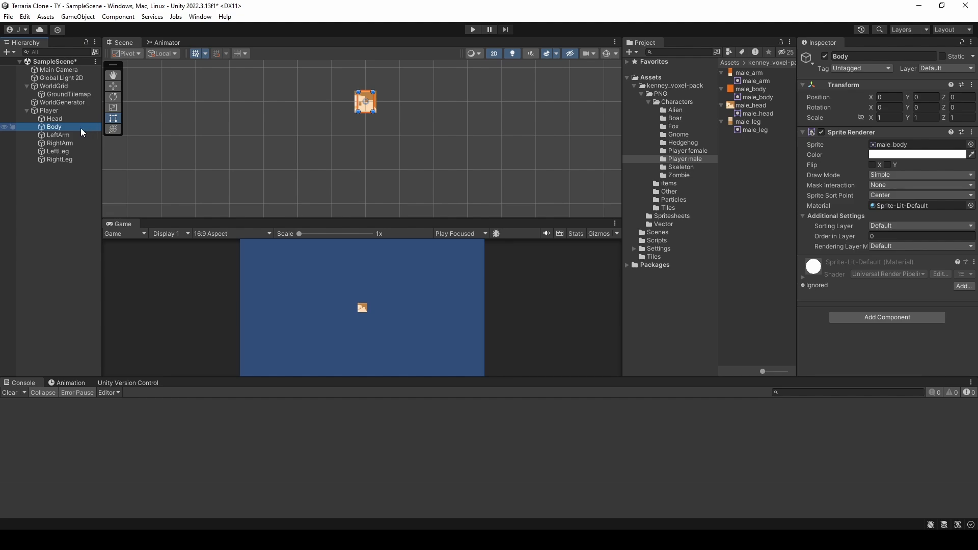
{"action": "key", "text": "w"}
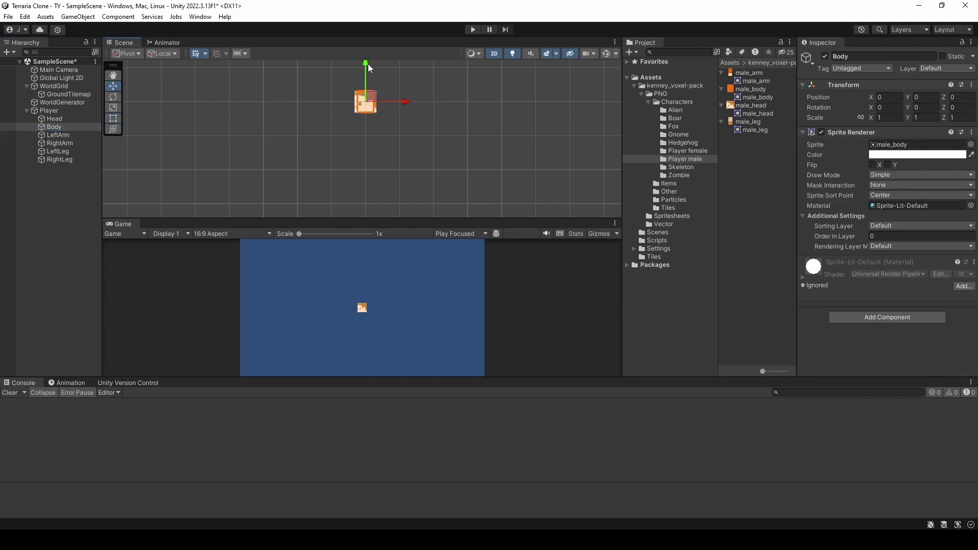
{"action": "left_click_drag", "start_coordinate": [366, 66], "coordinate": [365, 85]}
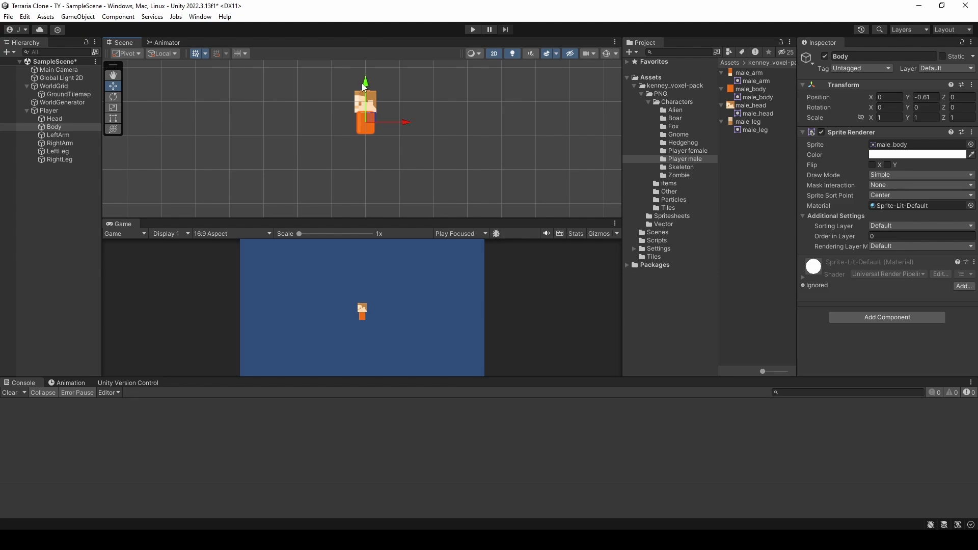
Step: Move LeftArm and RightArm together down to about Y -0.81, alongside the character's body
{"action": "left_click", "coordinate": [72, 134]}
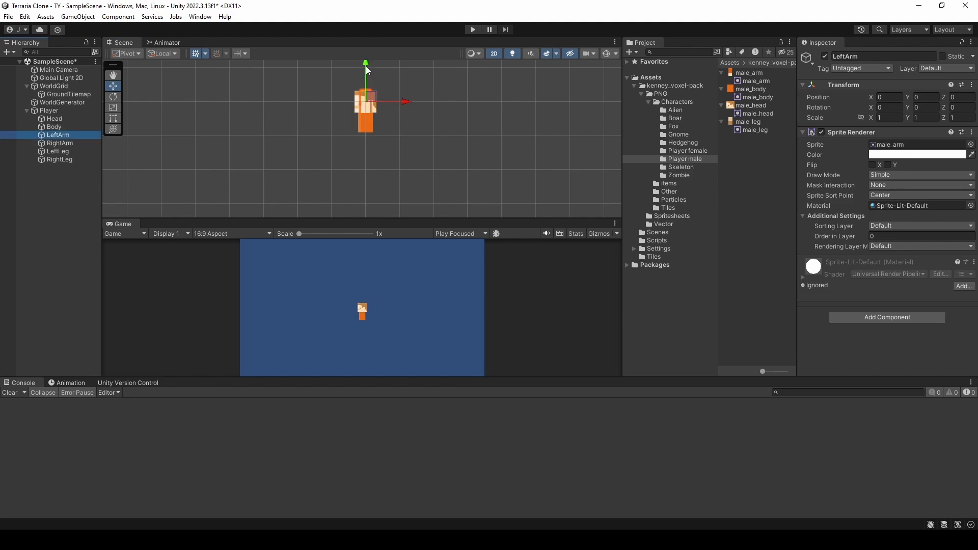
{"action": "left_click_drag", "start_coordinate": [368, 74], "coordinate": [369, 100]}
{"action": "key", "text": "ctrl+z"}
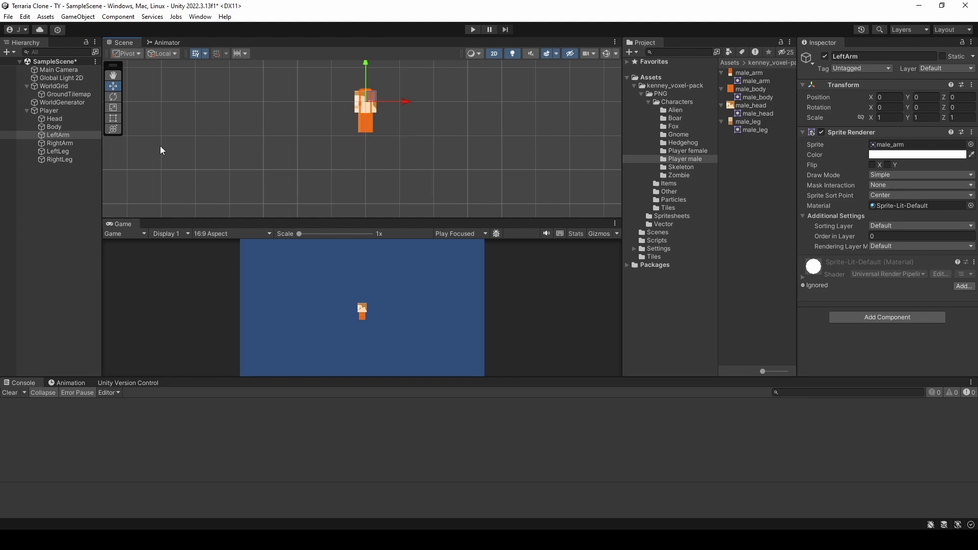
{"action": "left_click", "coordinate": [76, 144], "text": "ctrl"}
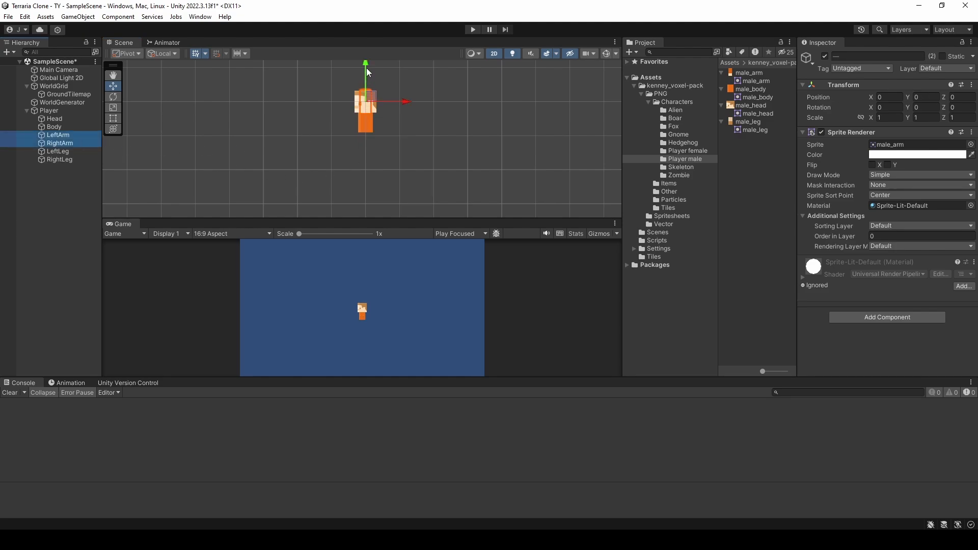
{"action": "left_click_drag", "start_coordinate": [366, 70], "coordinate": [373, 96]}
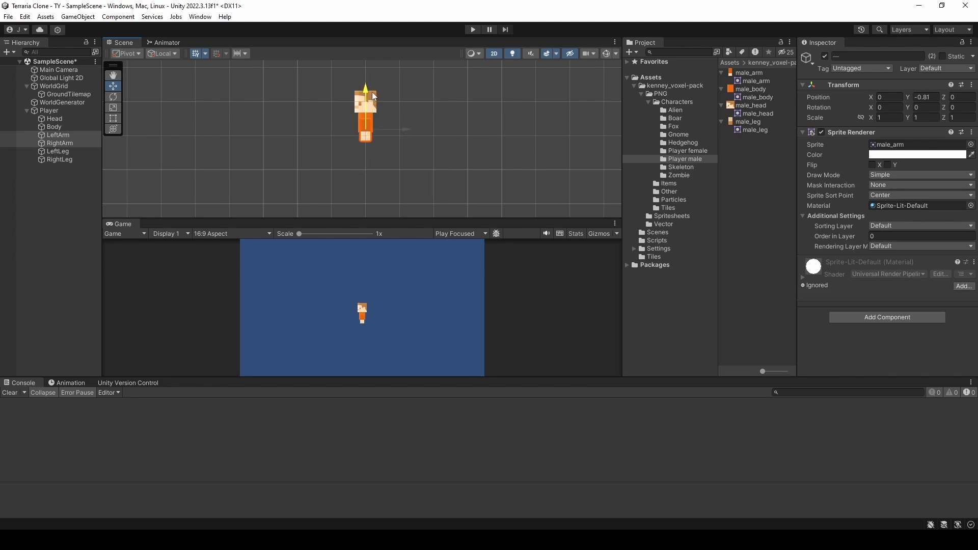
Step: Move LeftLeg and RightLeg together down below the body to about Y -1.14
{"action": "left_click", "coordinate": [58, 151]}
{"action": "left_click", "coordinate": [59, 160], "text": "ctrl"}
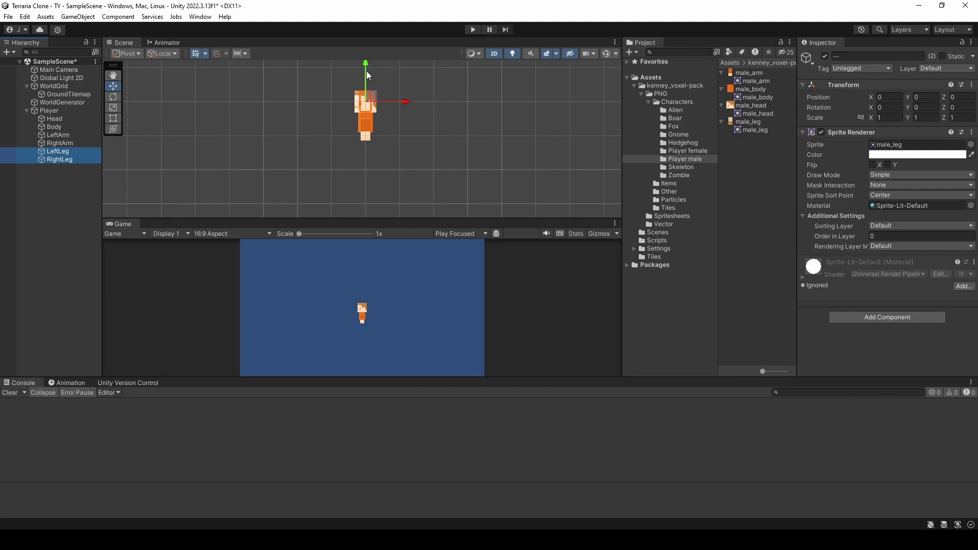
{"action": "left_click_drag", "start_coordinate": [369, 76], "coordinate": [369, 106]}
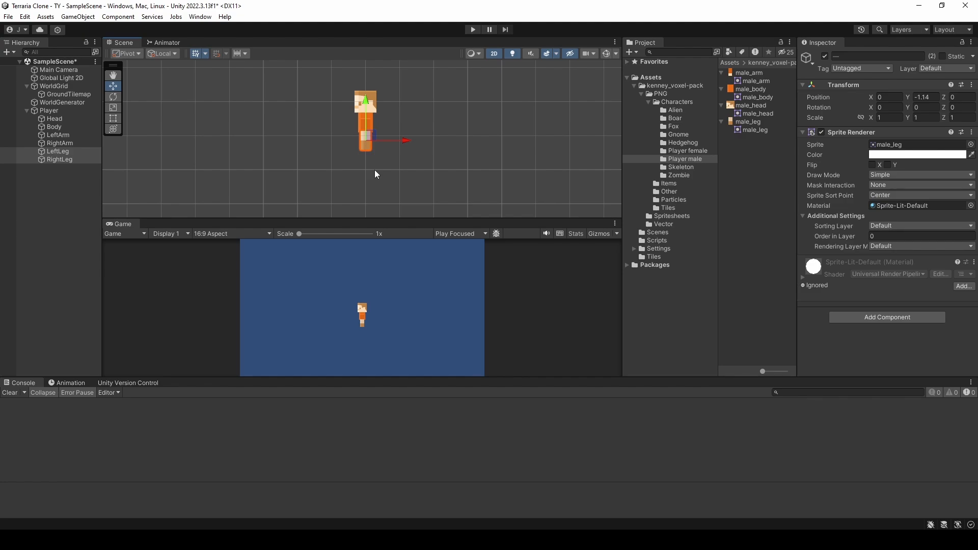
{"action": "left_click", "coordinate": [433, 154]}
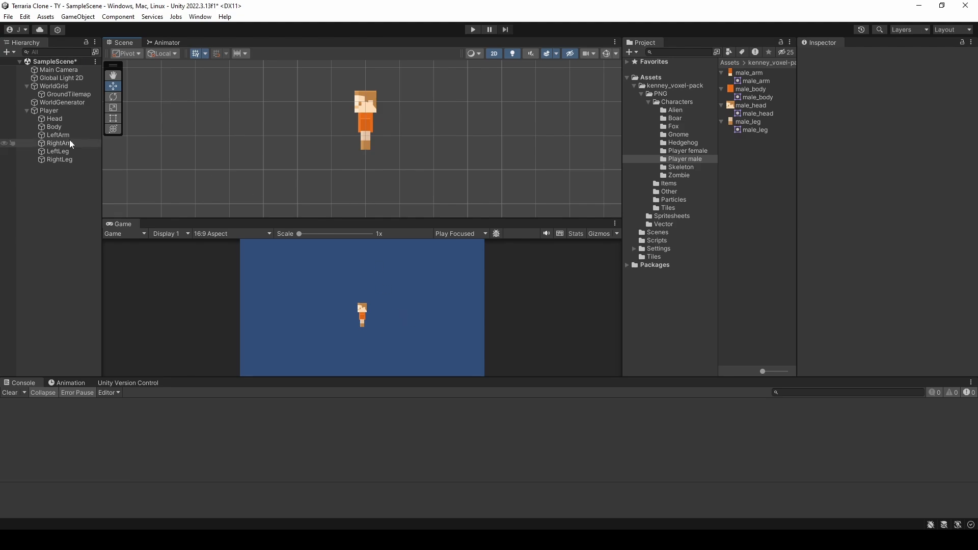
Step: Collapse the Player object's children and add a Box Collider 2D component to Player
{"action": "left_click", "coordinate": [49, 111]}
{"action": "left_click", "coordinate": [27, 111]}
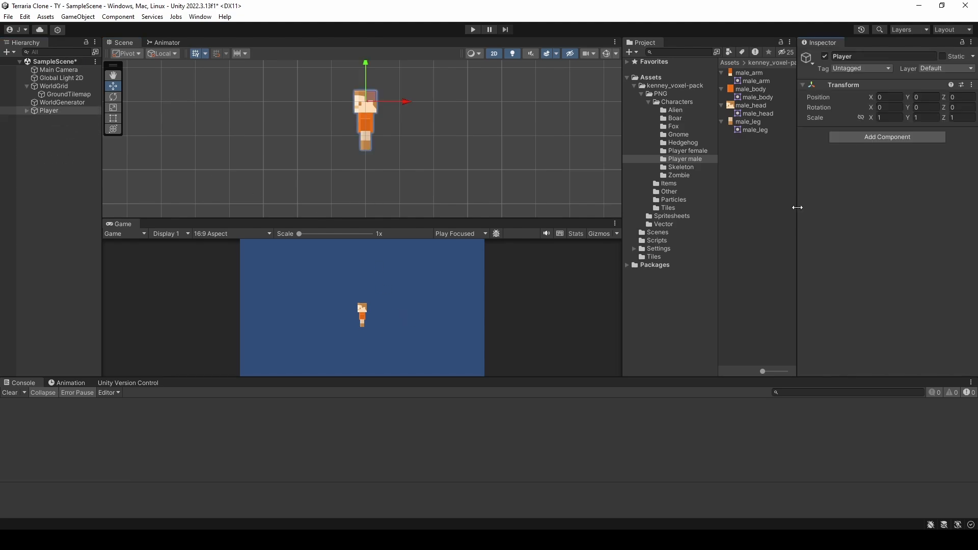
{"action": "left_click", "coordinate": [888, 139]}
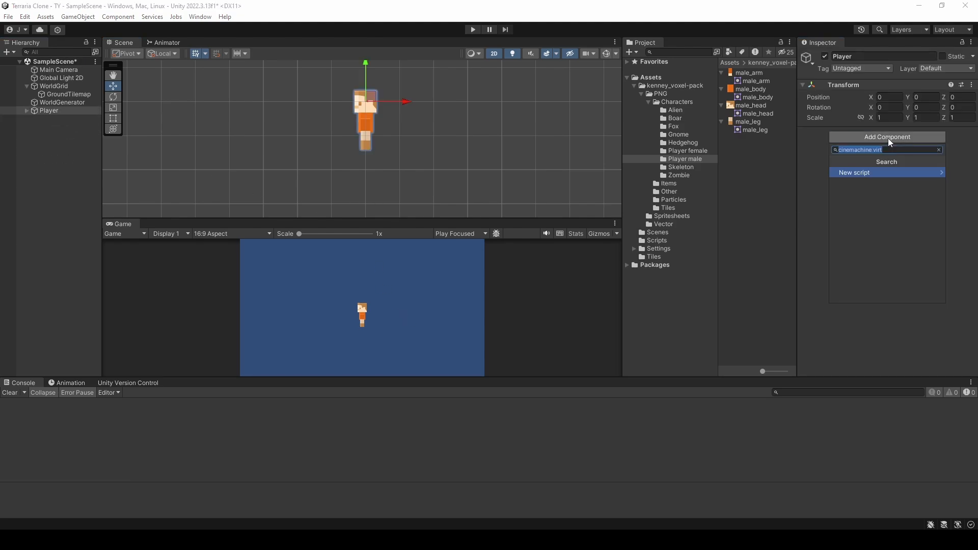
{"action": "type", "text": "bo"}
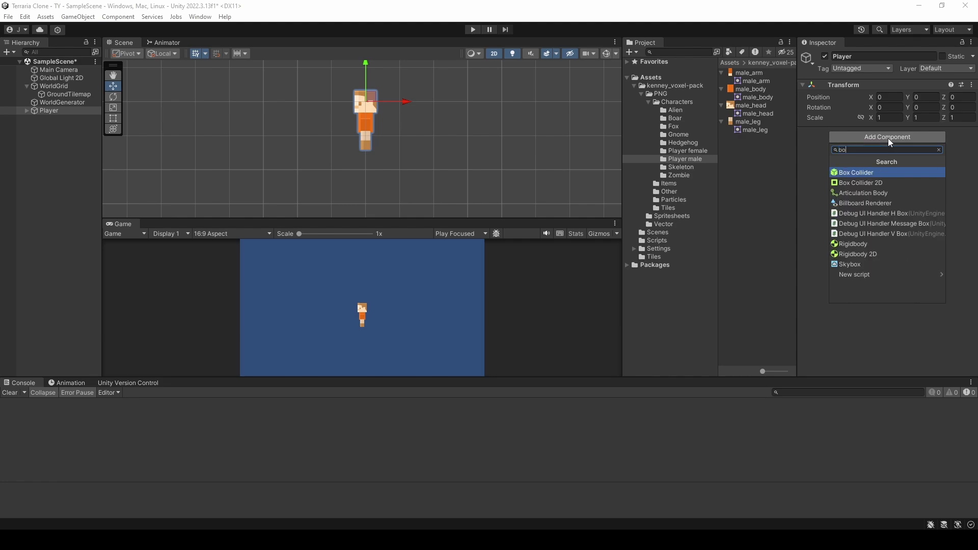
{"action": "left_click", "coordinate": [900, 183]}
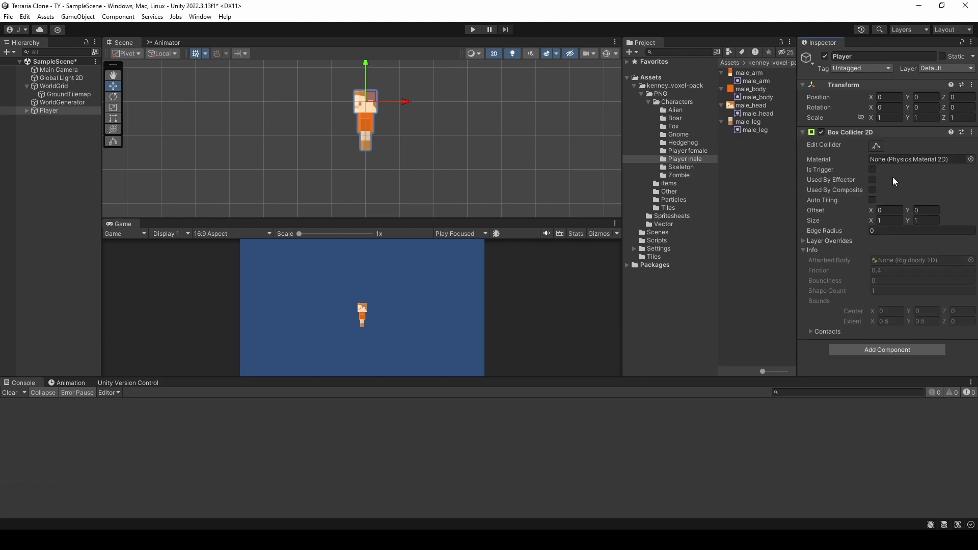
Step: Reshape Player's box collider to fit closely around the whole character, about 0.79 wide
{"action": "left_click", "coordinate": [880, 147]}
{"action": "mouse_move", "coordinate": [365, 119]}
{"action": "left_mouse_down"}
{"action": "mouse_move", "coordinate": [368, 153]}
{"action": "mouse_move", "coordinate": [350, 122]}
{"action": "mouse_move", "coordinate": [379, 118]}
{"action": "left_mouse_up"}
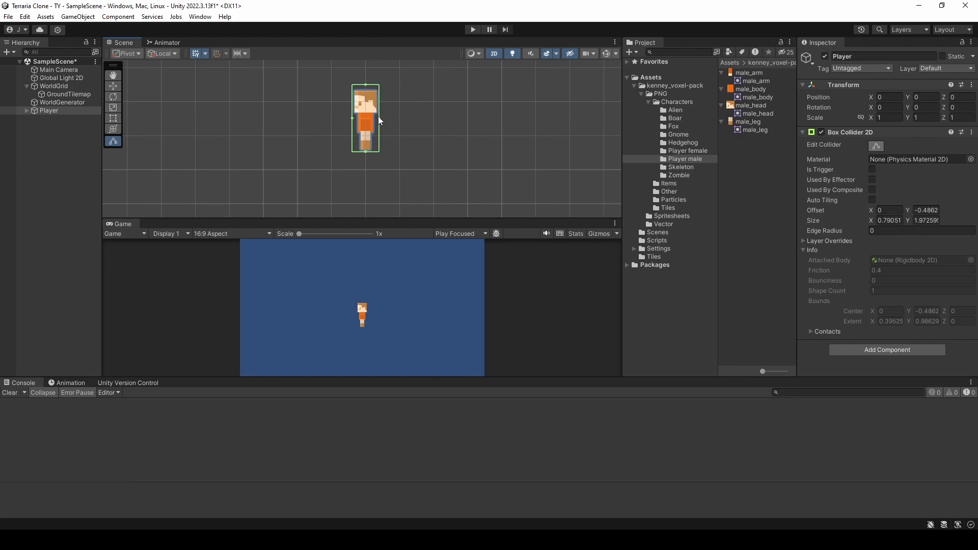
{"action": "left_click_drag", "start_coordinate": [366, 84], "coordinate": [366, 88]}
{"action": "left_click", "coordinate": [804, 132]}
Step: Add a Rigidbody 2D component to Player and freeze its Z rotation
{"action": "left_click", "coordinate": [837, 148]}
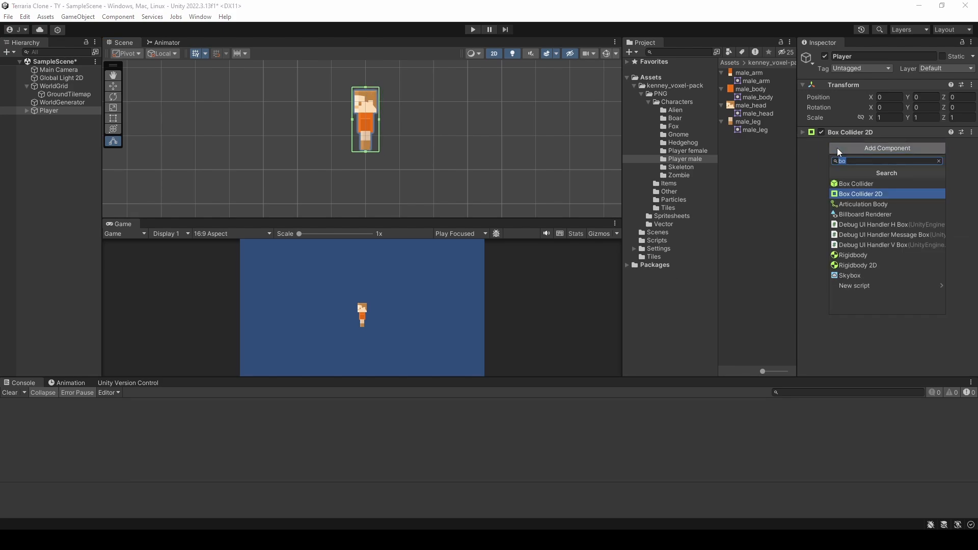
{"action": "type", "text": "rig"}
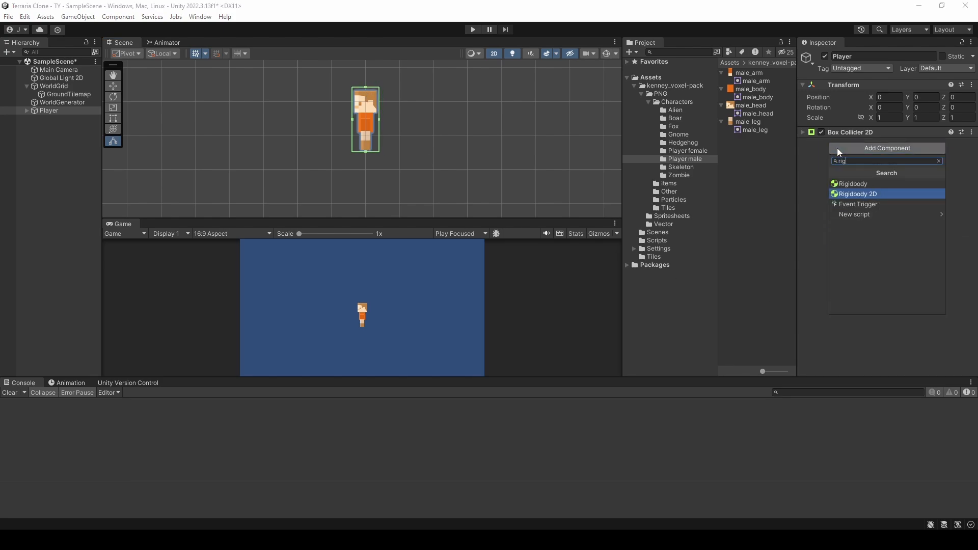
{"action": "left_click", "coordinate": [860, 194]}
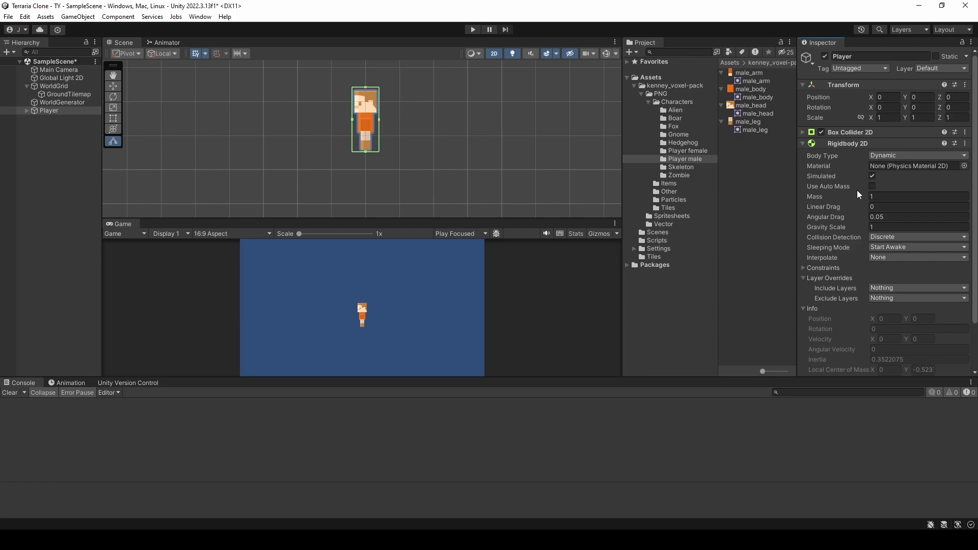
{"action": "scroll", "coordinate": [859, 194], "scroll_direction": "down", "scroll_amount": 1}
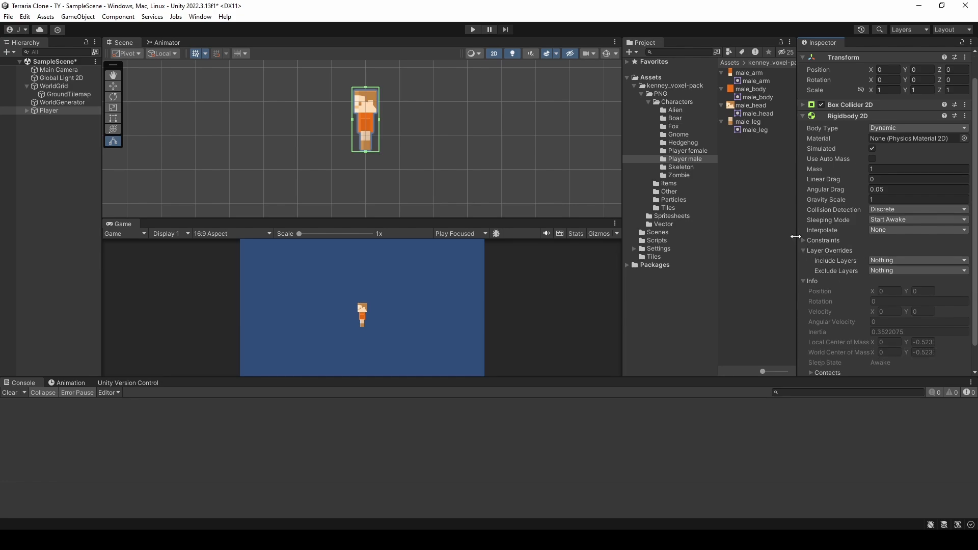
{"action": "left_click", "coordinate": [804, 240]}
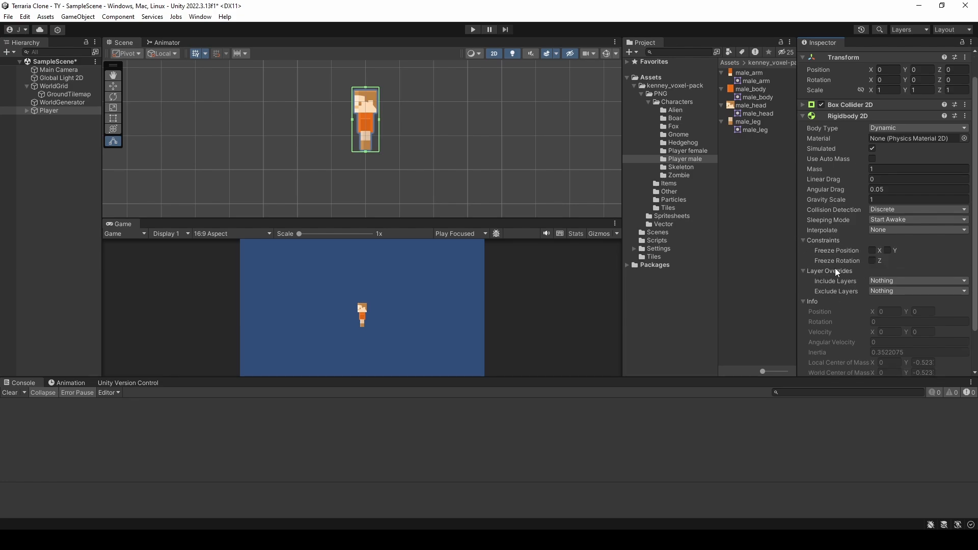
{"action": "left_click", "coordinate": [872, 261]}
Step: Create a C# script named InputManager in the Scripts folder
{"action": "left_click", "coordinate": [635, 85]}
{"action": "left_click", "coordinate": [657, 102]}
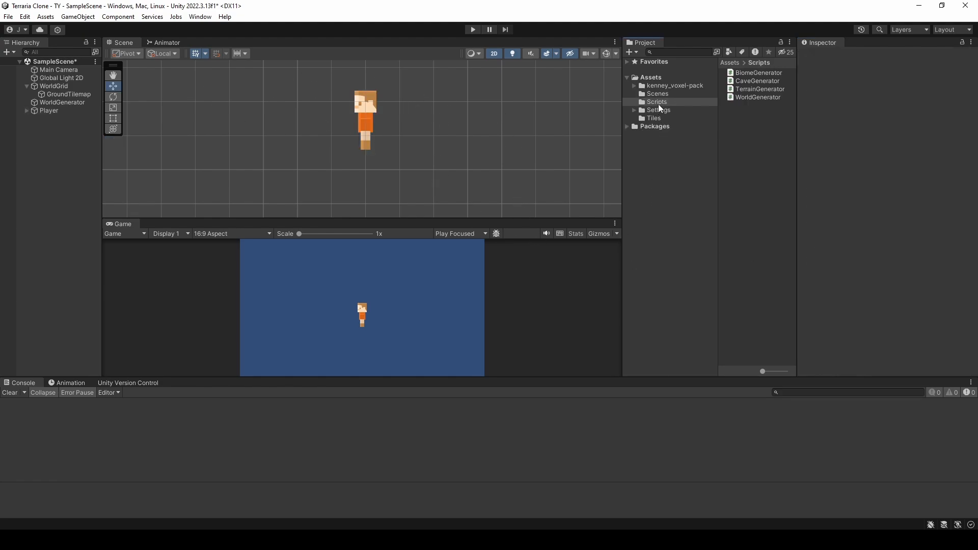
{"action": "left_click", "coordinate": [659, 102]}
{"action": "right_click", "coordinate": [730, 120]}
{"action": "mouse_move", "coordinate": [744, 127]}
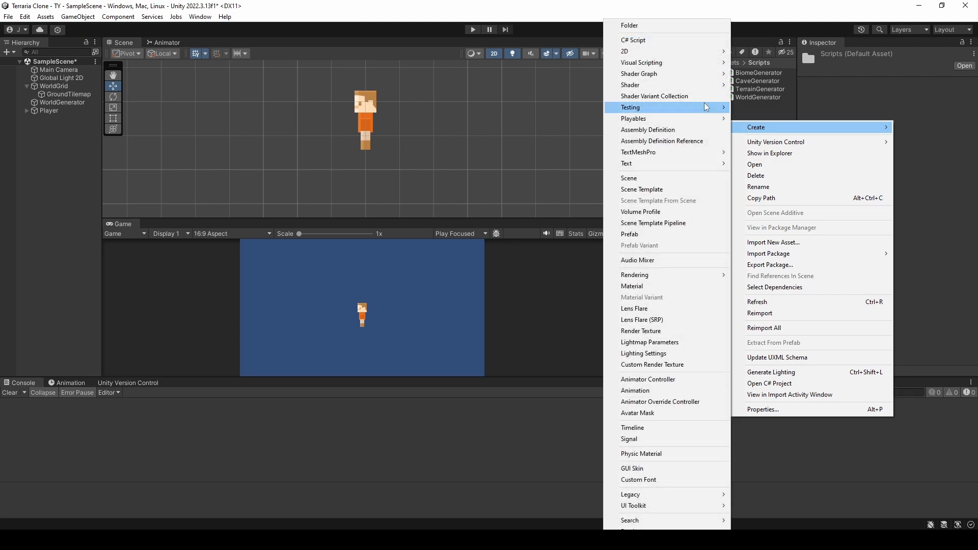
{"action": "left_click", "coordinate": [652, 41]}
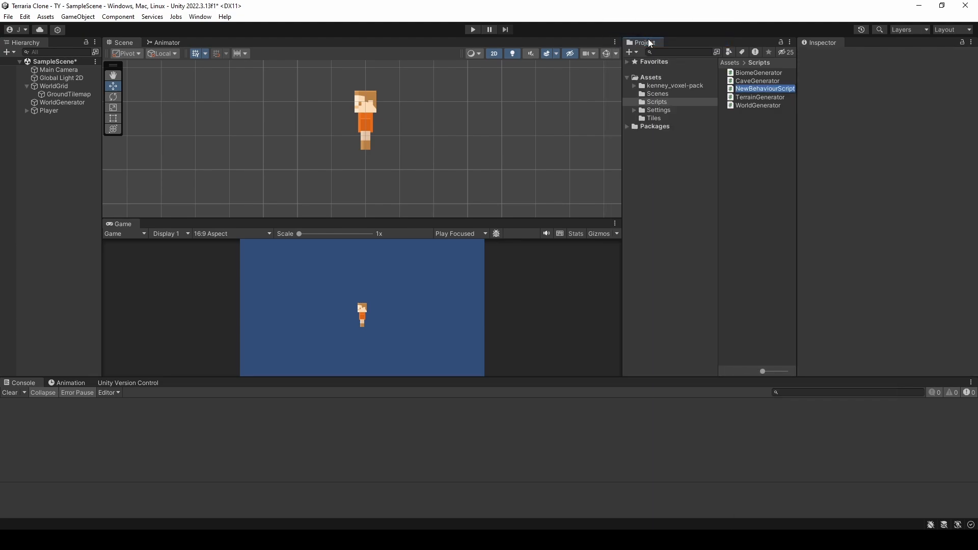
{"action": "type", "text": "InputManager"}
{"action": "key", "text": "Return"}
Step: Create a C# script named PlayerMovement in the Scripts folder
{"action": "right_click", "coordinate": [758, 135]}
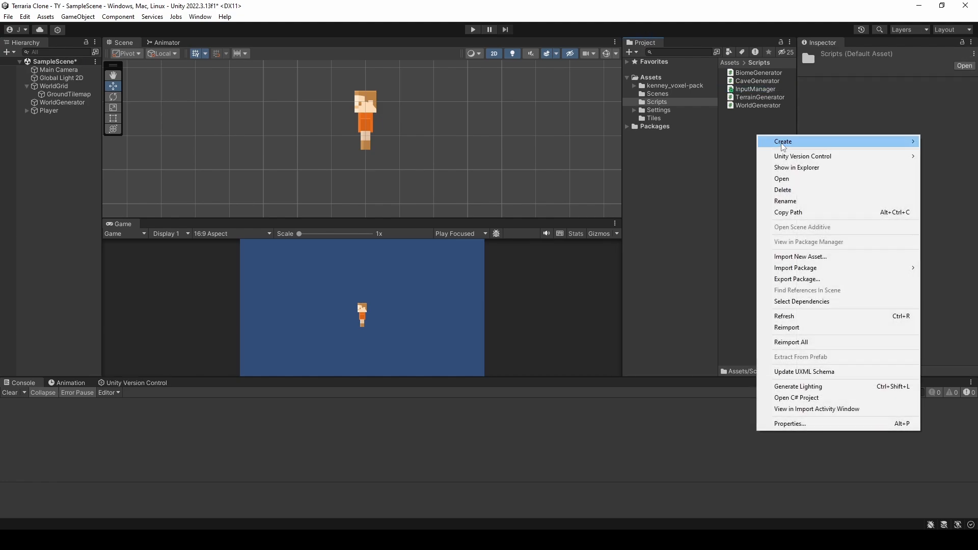
{"action": "mouse_move", "coordinate": [784, 146]}
{"action": "left_click", "coordinate": [687, 40]}
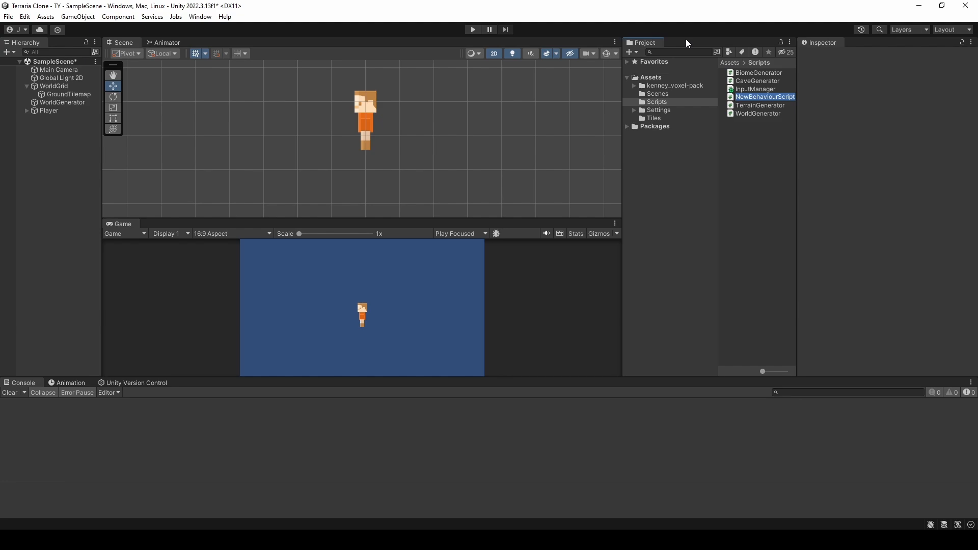
{"action": "type", "text": "PlayerMovement"}
{"action": "key", "text": "Return"}
Step: Open InputManager in Visual Studio and delete its two System.Collections using lines, the Start method and the comment above Update
{"action": "double_click", "coordinate": [756, 89]}
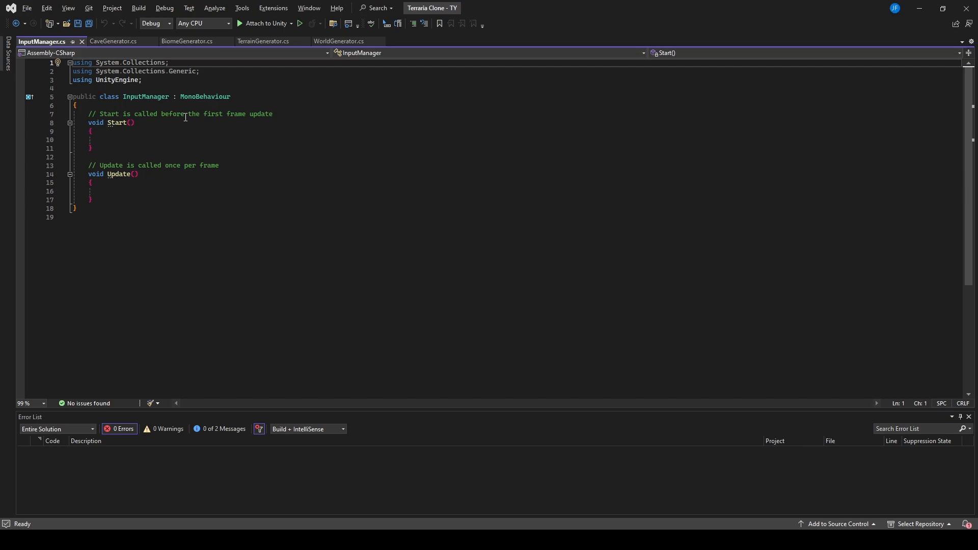
{"action": "left_click_drag", "start_coordinate": [200, 71], "coordinate": [74, 62]}
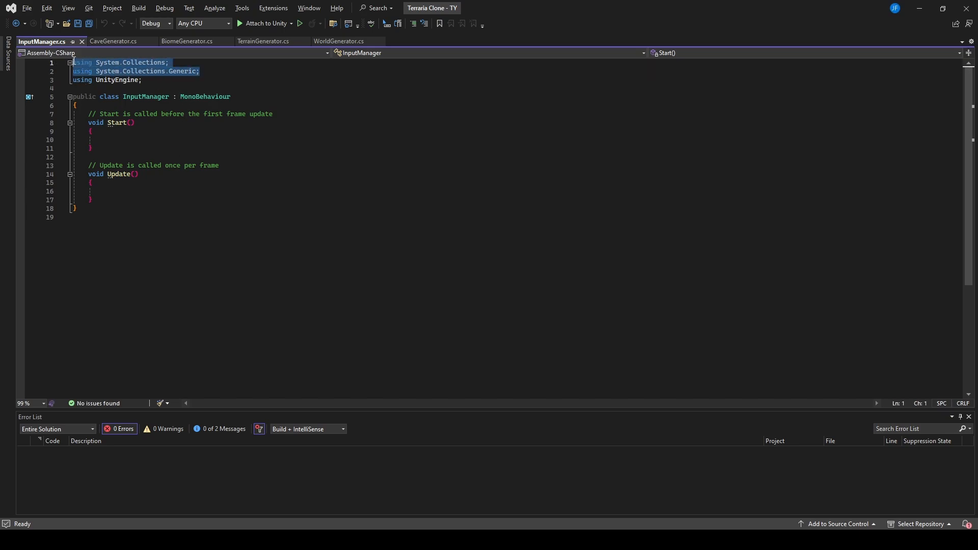
{"action": "key", "text": "Delete"}
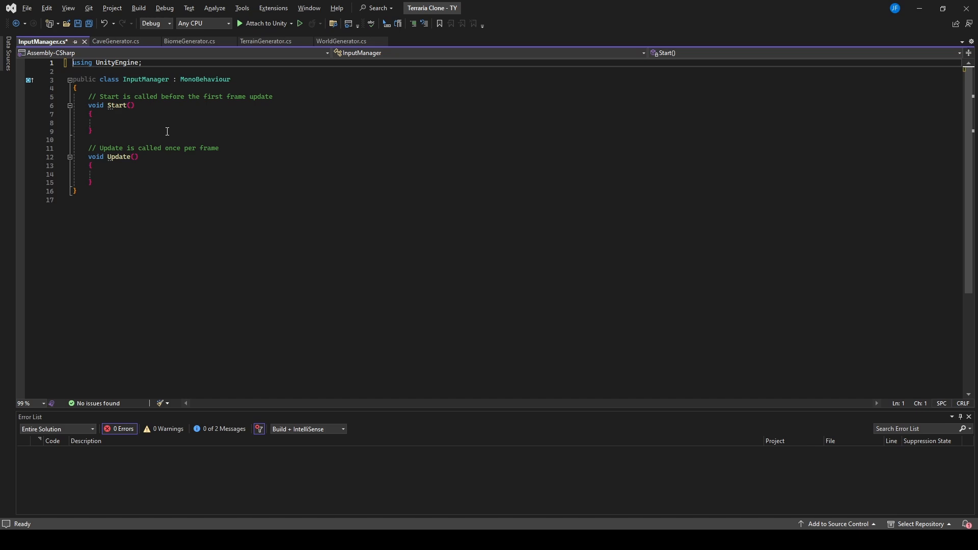
{"action": "left_click_drag", "start_coordinate": [89, 97], "coordinate": [119, 133]}
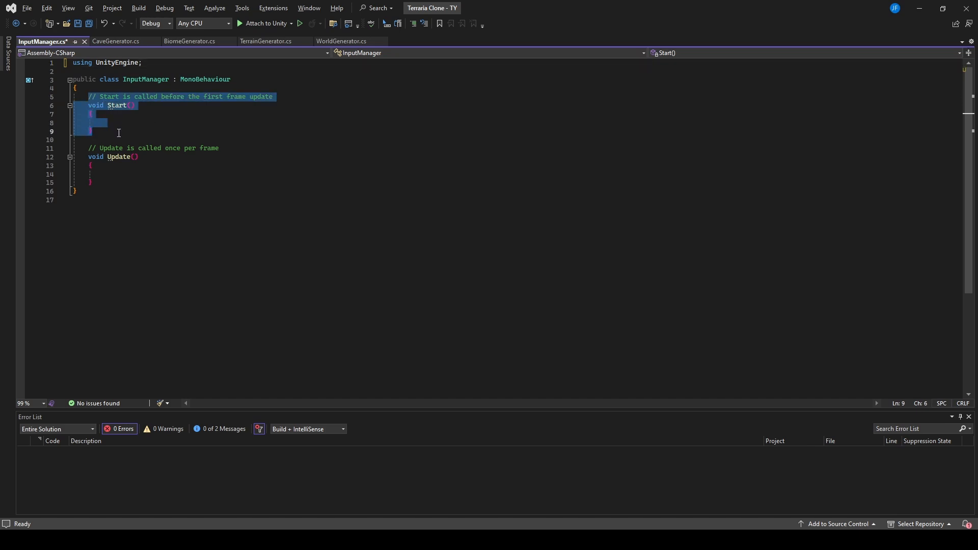
{"action": "key", "text": "Delete"}
{"action": "left_click_drag", "start_coordinate": [220, 114], "coordinate": [92, 114]}
{"action": "key", "text": "Delete"}
Step: Declare a [SerializeField] float horizontalInput field at the start of the InputManager class
{"action": "left_click", "coordinate": [93, 101]}
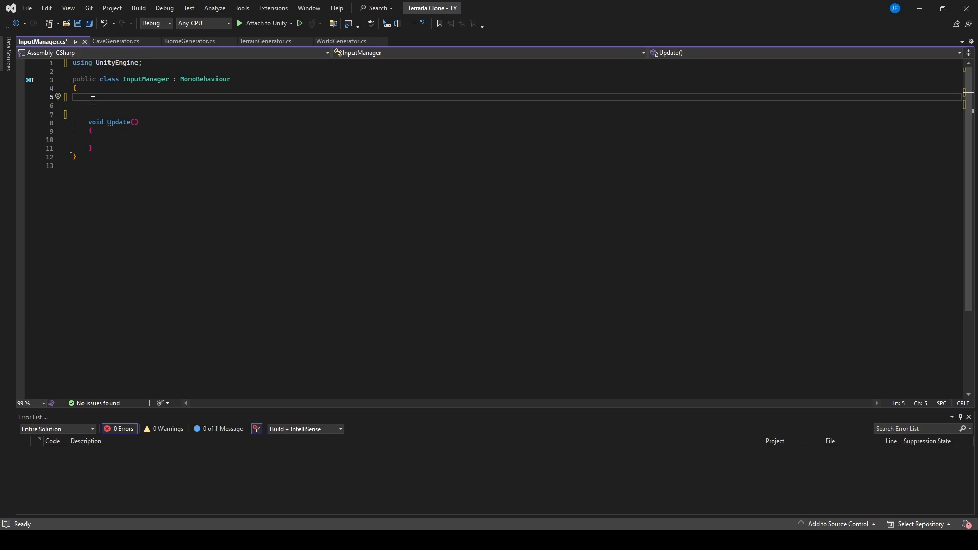
{"action": "type", "text": "[ser]"}
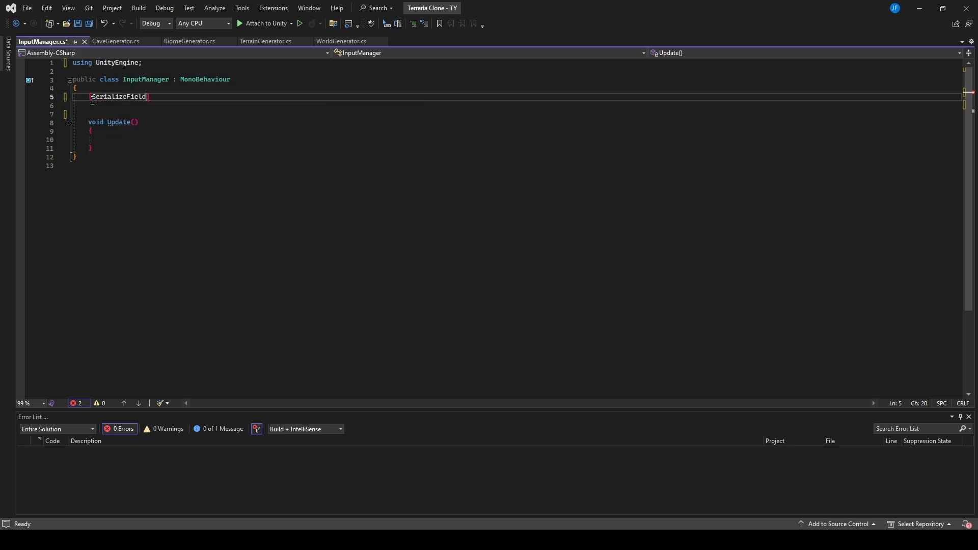
{"action": "type", "text": " f"}
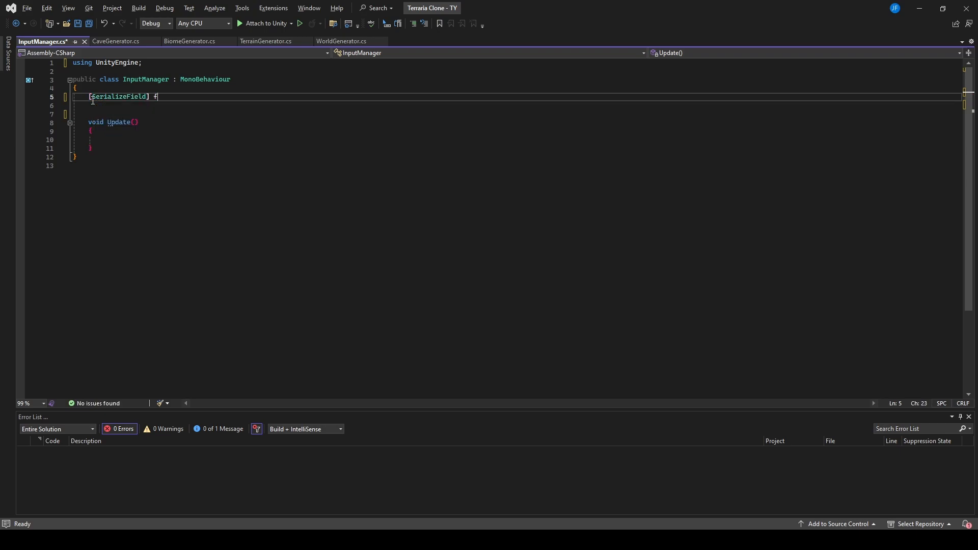
{"action": "type", "text": "loat ho"}
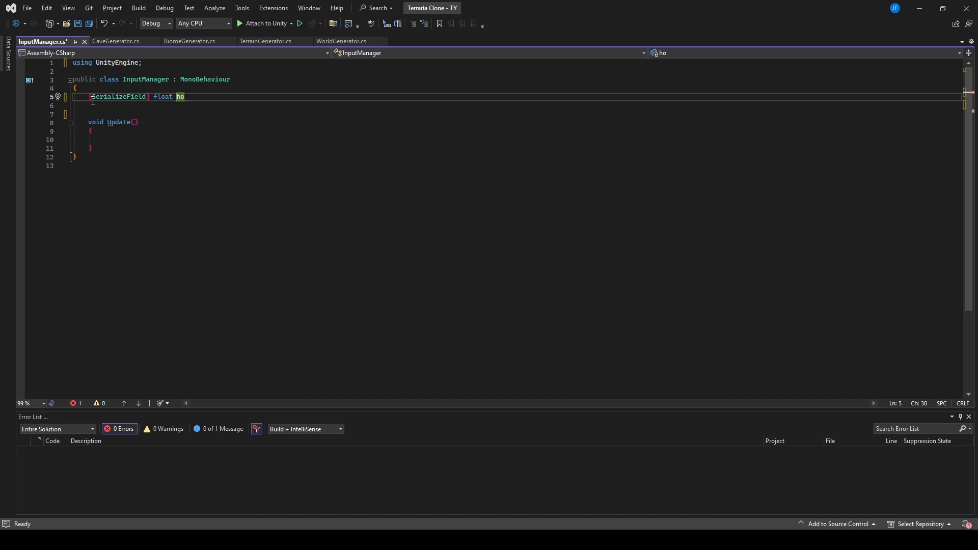
{"action": "type", "text": "rizontalInput;"}
{"action": "key", "text": "Return"}
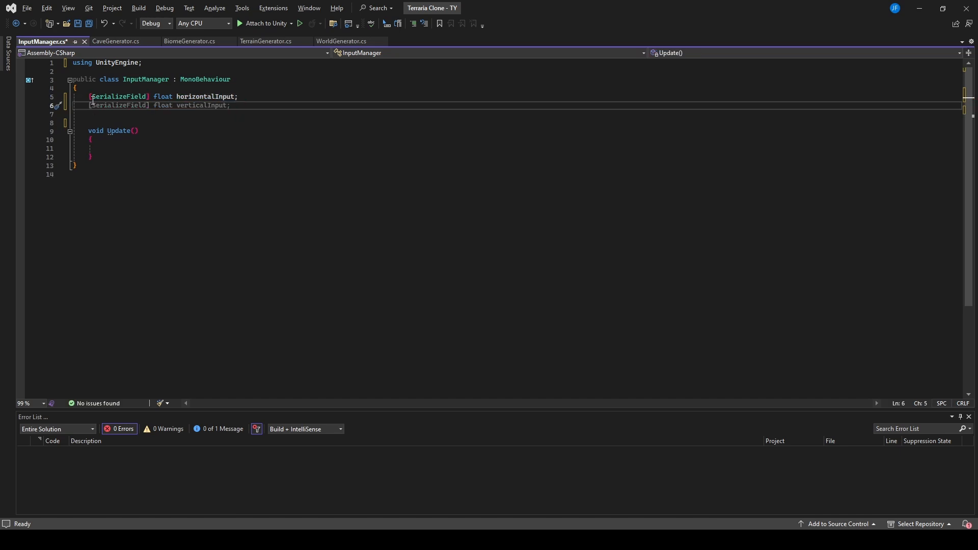
Step: Declare a [SerializeField] bool jumpInput field below horizontalInput
{"action": "type", "text": "["}
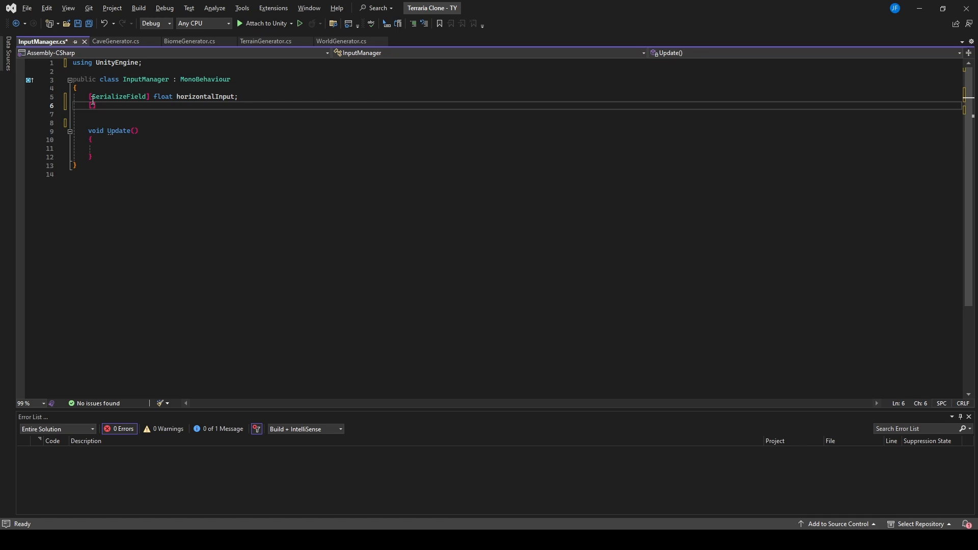
{"action": "type", "text": "SerializeField] bool "}
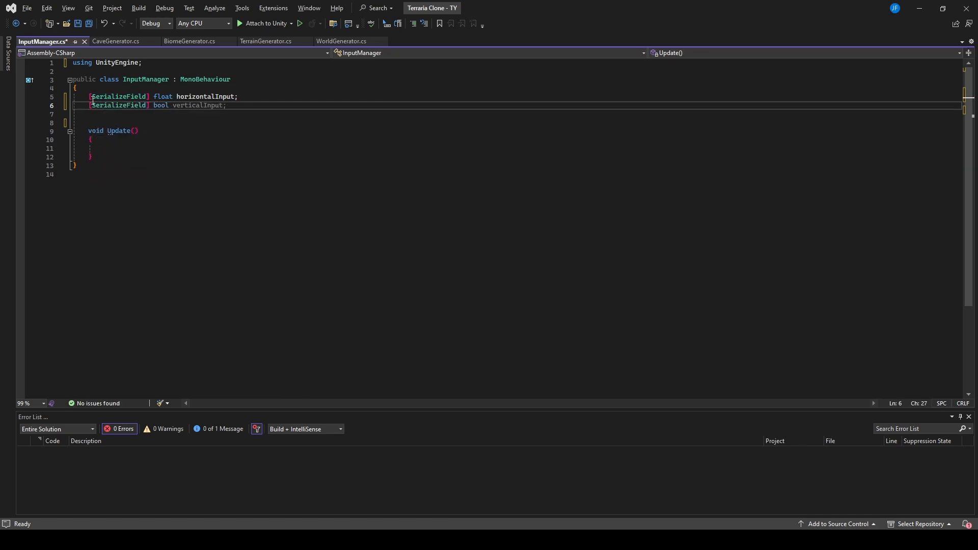
{"action": "type", "text": "jum"}
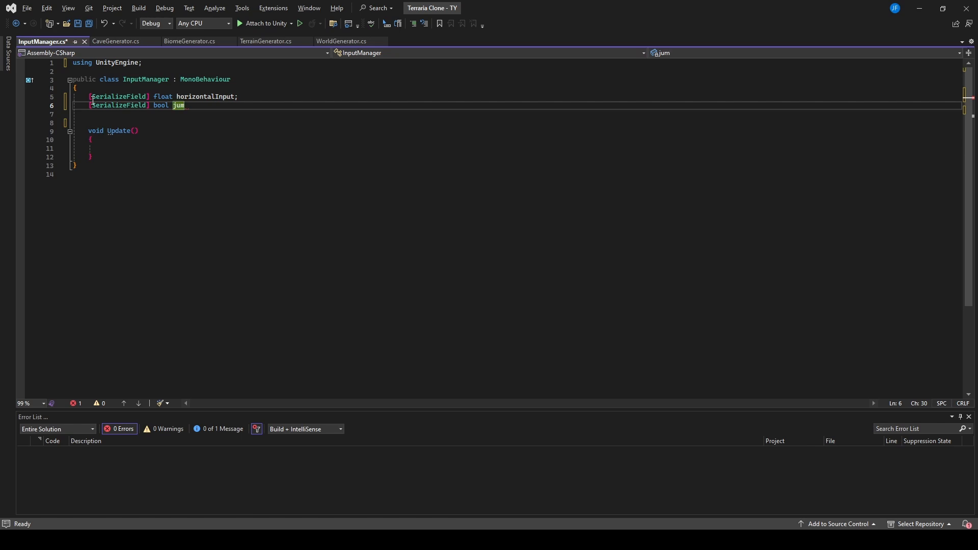
{"action": "type", "text": "pInput;"}
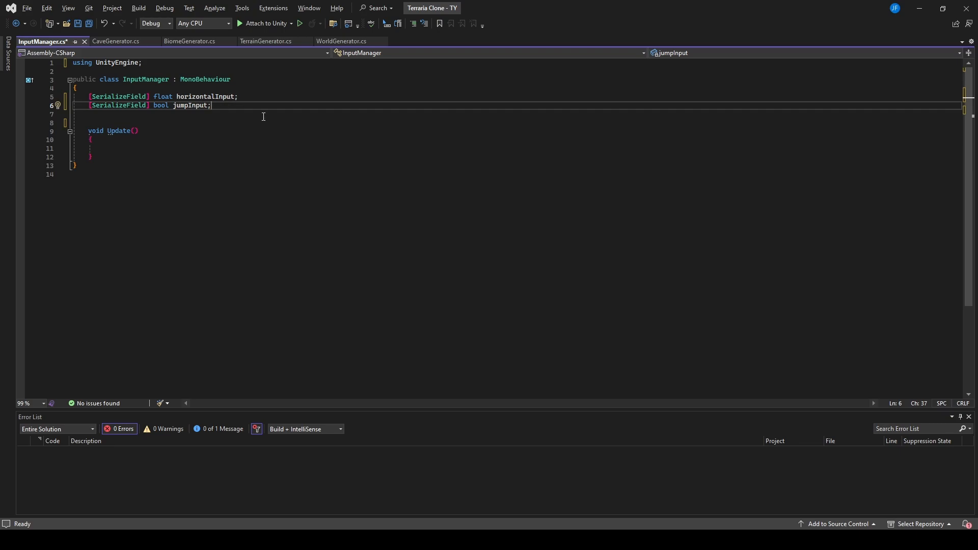
Step: In the Update method, assign horizontalInput the value of Input.GetAxisRaw("Horizontal")
{"action": "left_click", "coordinate": [133, 147]}
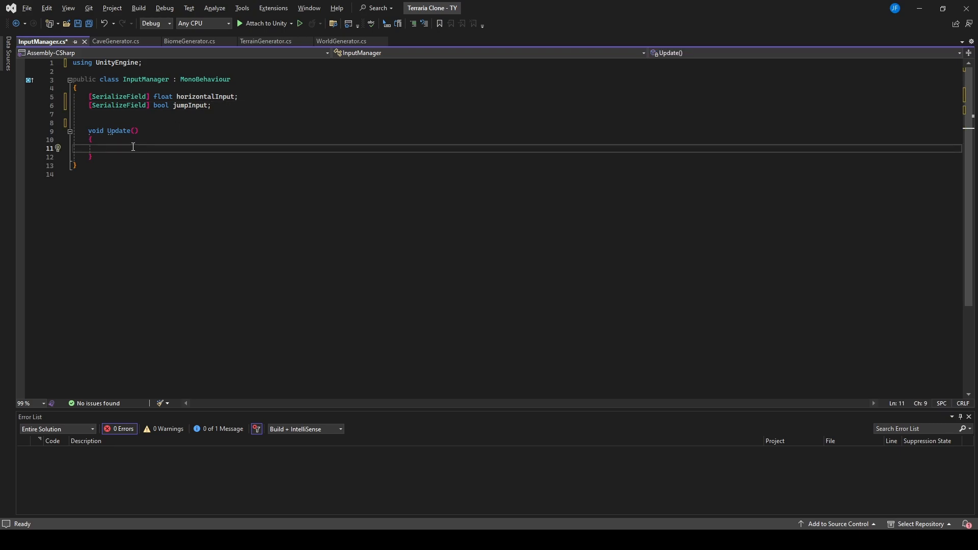
{"action": "type", "text": "horizontalInput"}
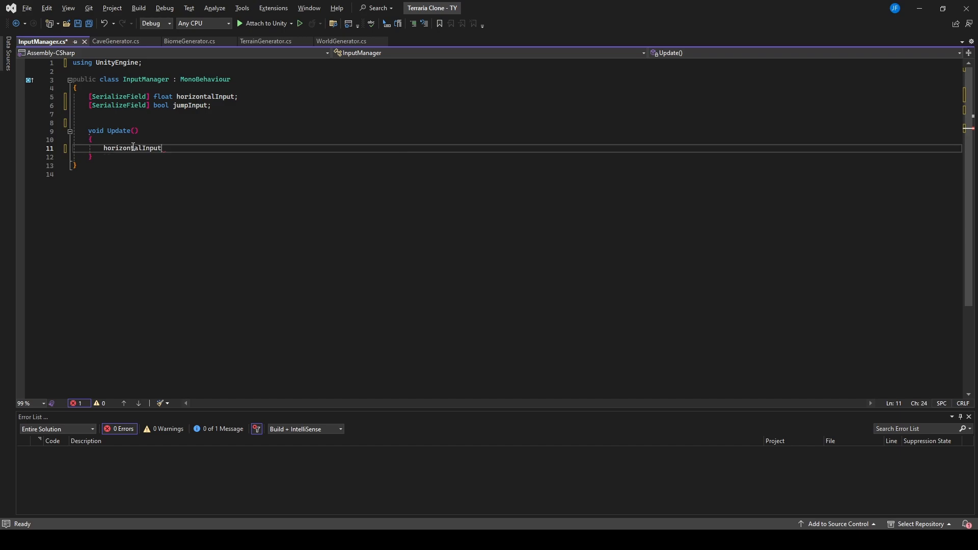
{"action": "type", "text": " = in"}
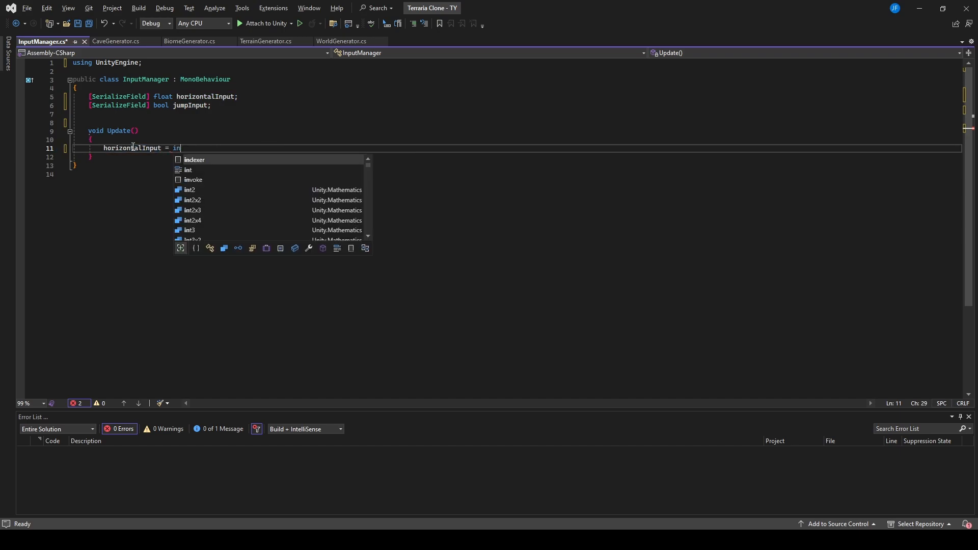
{"action": "key", "text": "BackSpace"}
{"action": "key", "text": "BackSpace"}
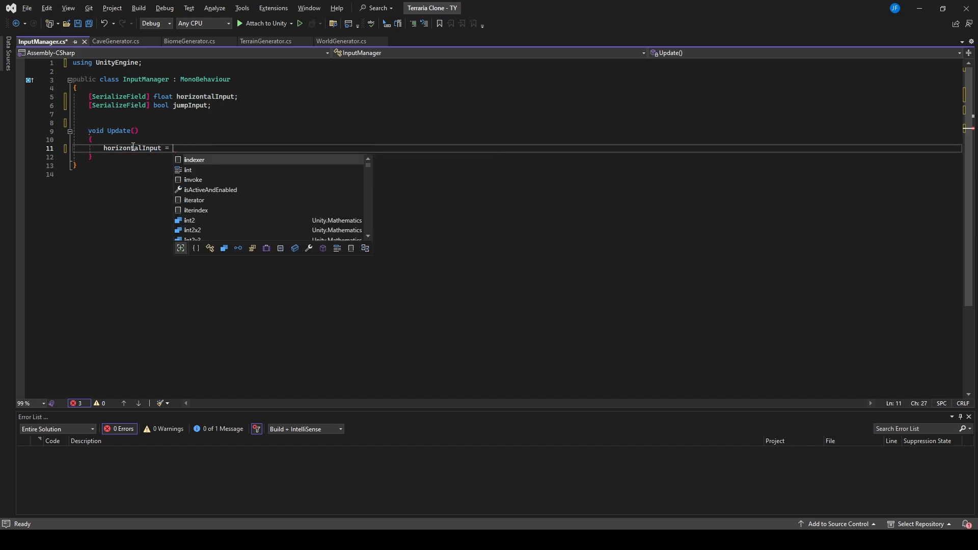
{"action": "type", "text": "Input"}
{"action": "key", "text": "Escape"}
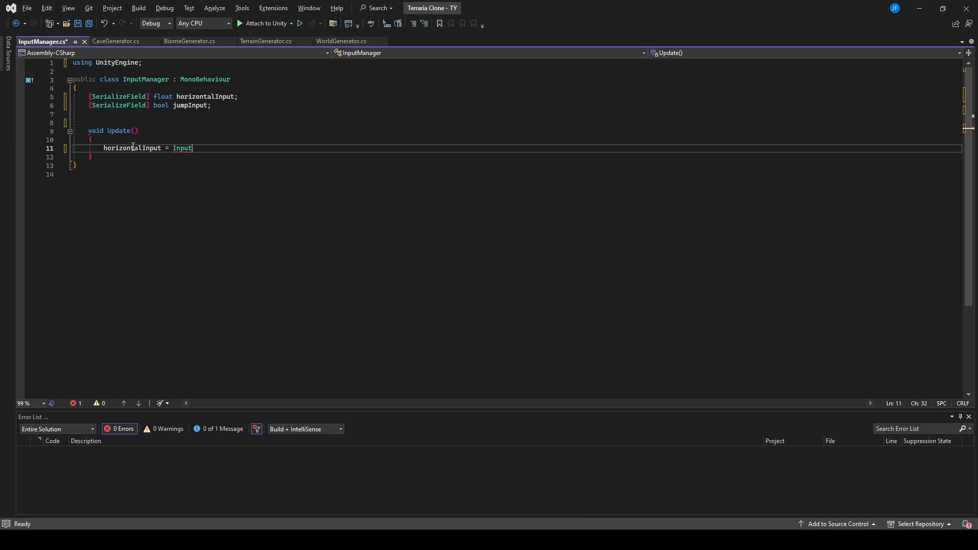
{"action": "type", "text": ".get"}
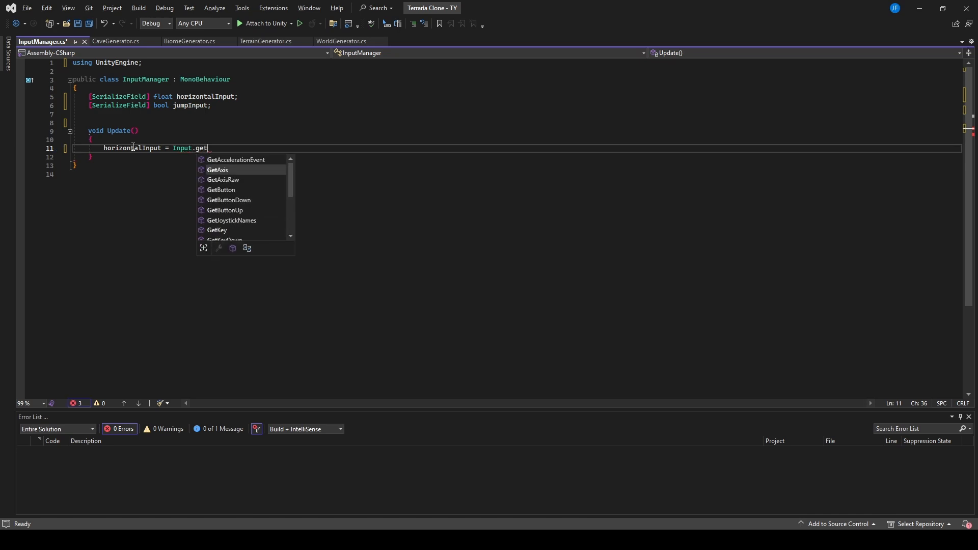
{"action": "key", "text": "Down"}
{"action": "key", "text": "Tab"}
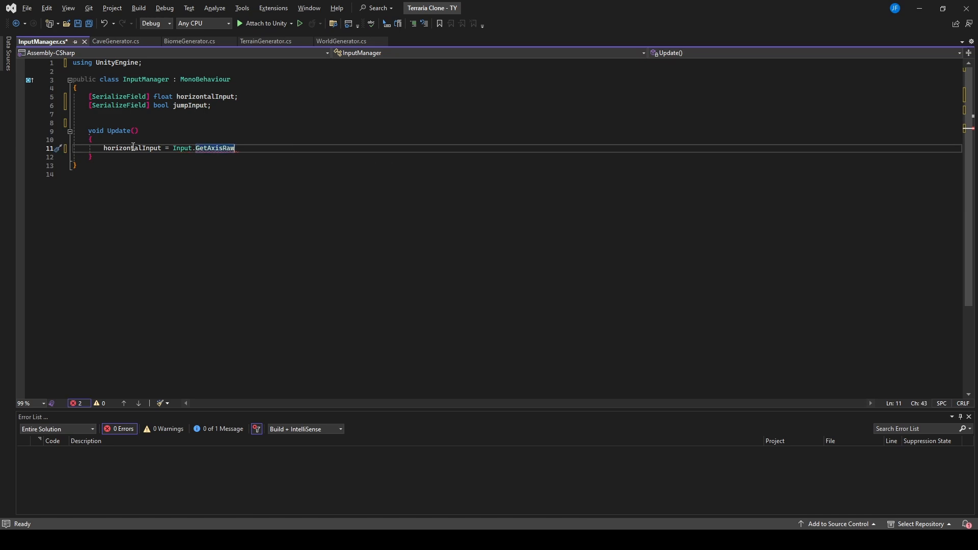
{"action": "type", "text": "(\"Horizontal"}
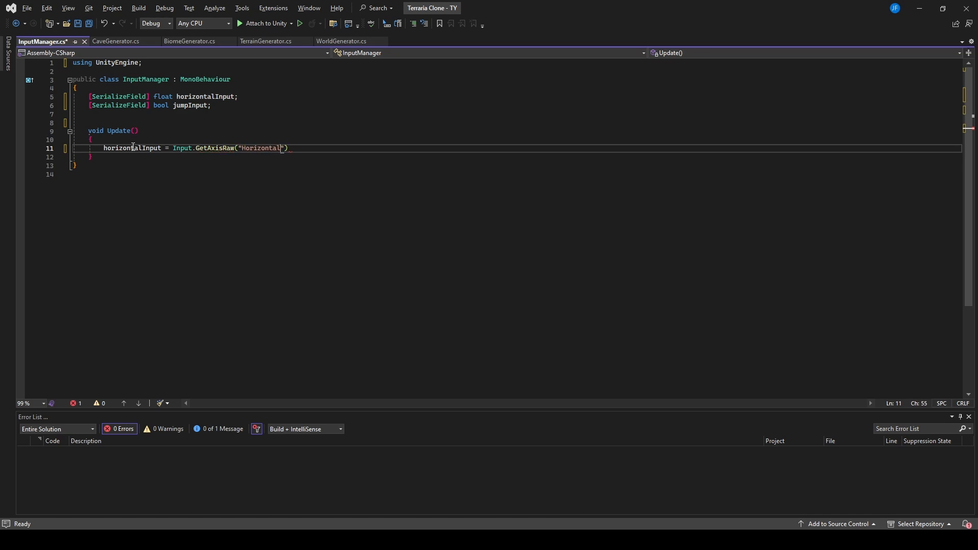
{"action": "type", "text": "\");"}
{"action": "key", "text": "Return"}
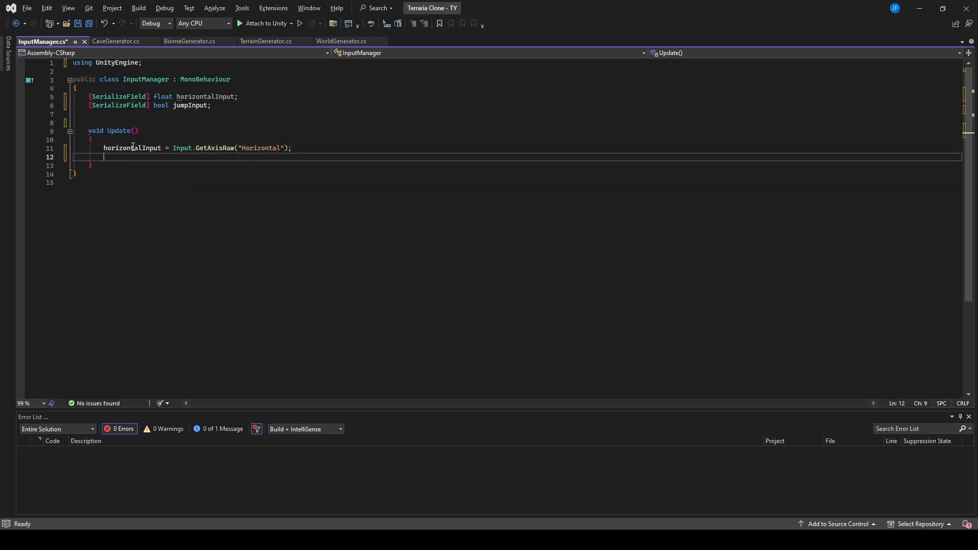
Step: Below the horizontalInput assignment in Update, set jumpInput to Input.GetButtonDown("Jump"), leaving a blank line between them
{"action": "key", "text": "Return"}
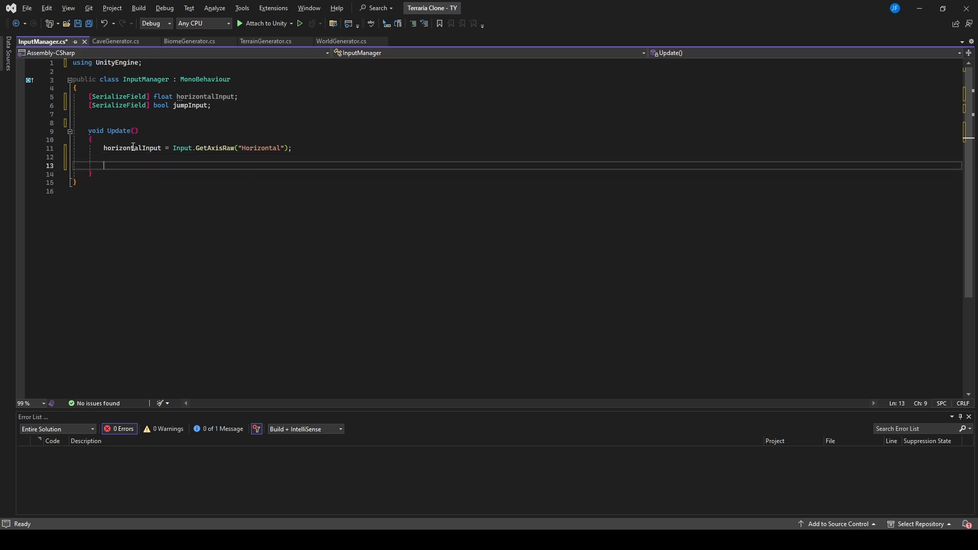
{"action": "type", "text": "jumpInput ="}
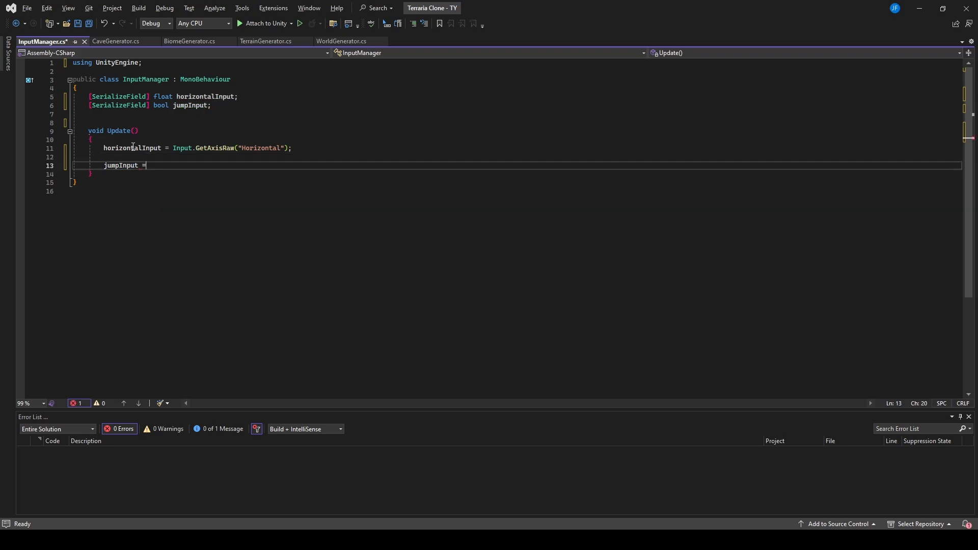
{"action": "type", "text": " Input.getbutton"}
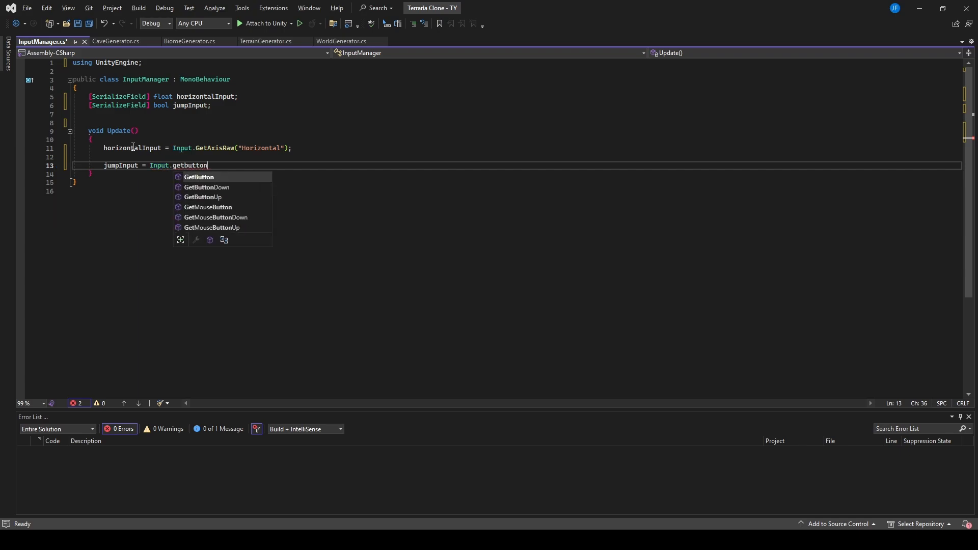
{"action": "key", "text": "Down"}
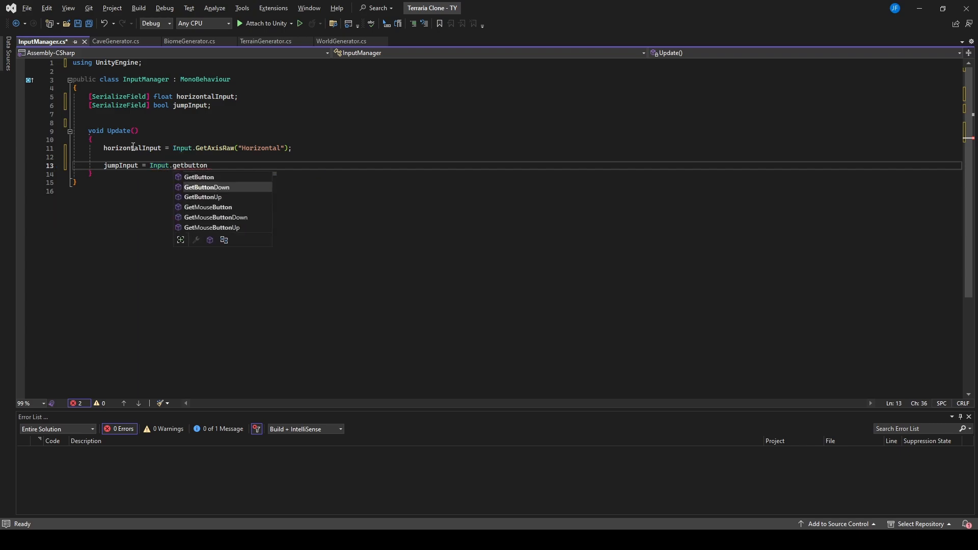
{"action": "key", "text": "Tab"}
{"action": "type", "text": "("}
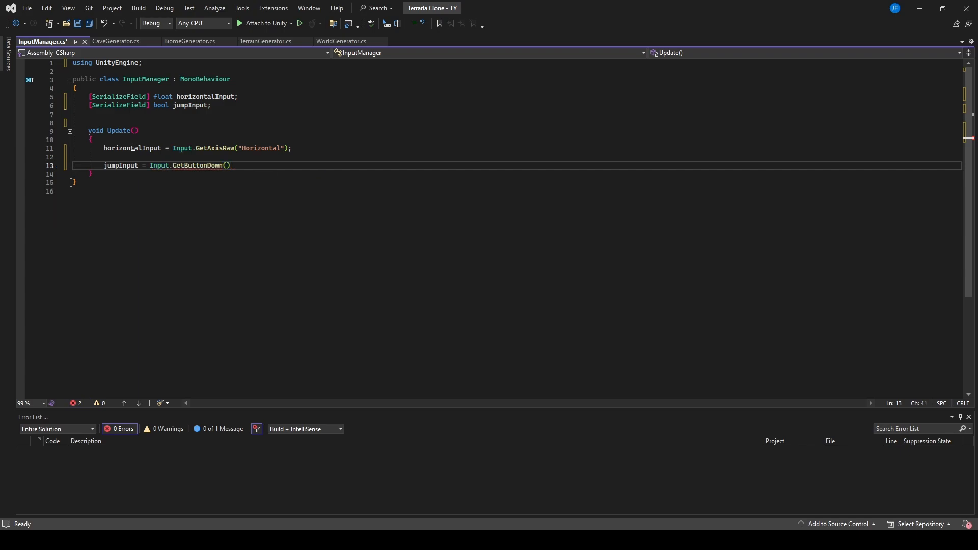
{"action": "type", "text": "\""}
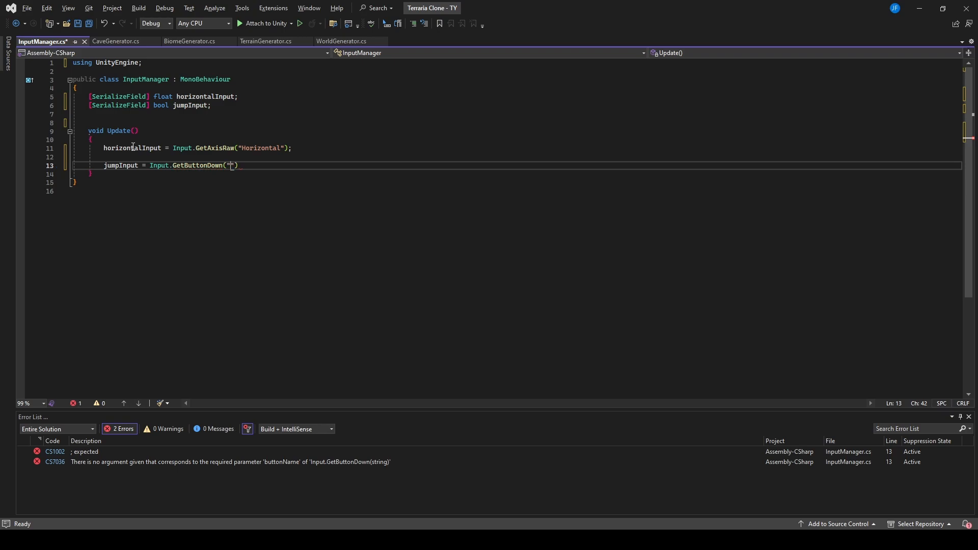
{"action": "type", "text": "Jump\");"}
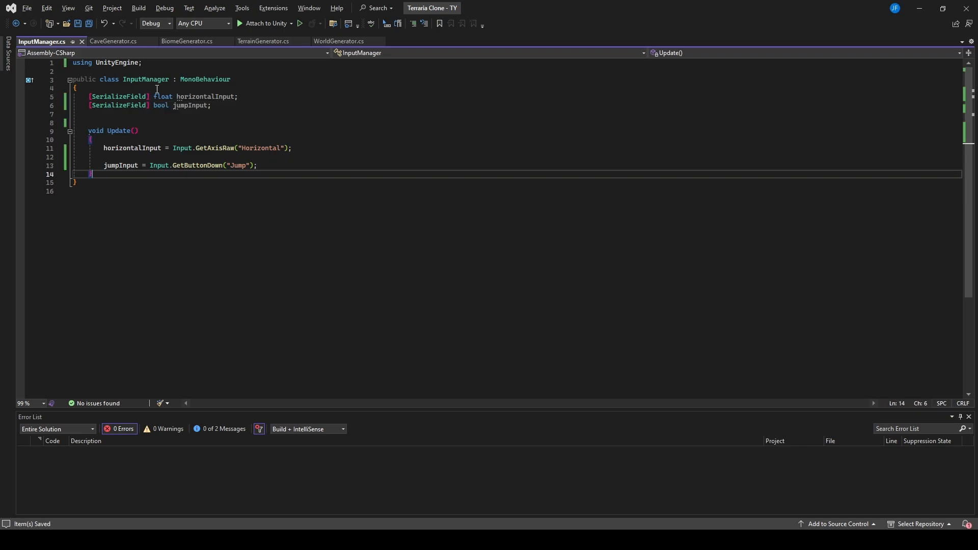
Step: Replace the [SerializeField] attribute of the horizontalInput field with the public modifier
{"action": "left_click", "coordinate": [149, 96]}
{"action": "left_click", "coordinate": [97, 98]}
{"action": "left_click", "coordinate": [91, 99]}
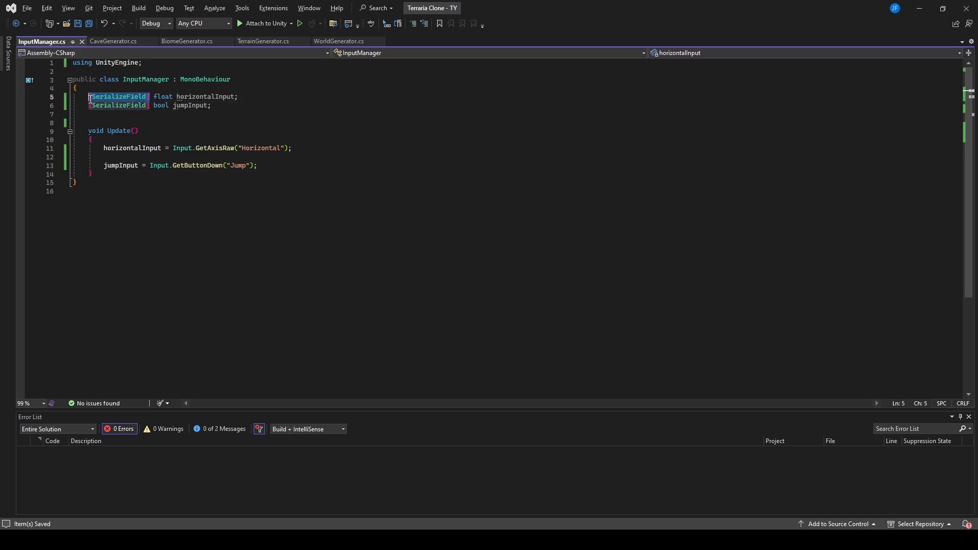
{"action": "type", "text": "public"}
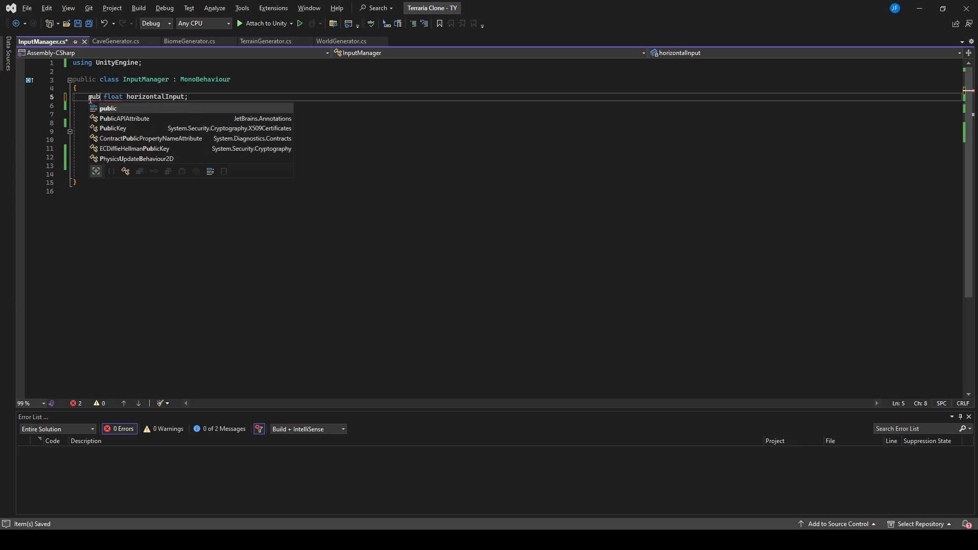
{"action": "key", "text": "Tab"}
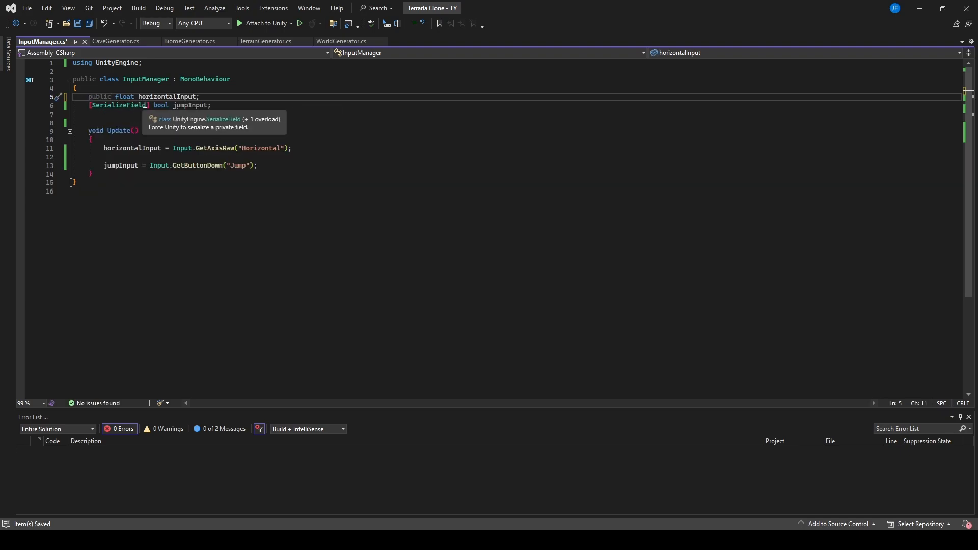
Step: Replace the [SerializeField] attribute of the jumpInput field with public and save the InputManager script
{"action": "left_click", "coordinate": [149, 105]}
{"action": "left_click_drag", "start_coordinate": [149, 105], "coordinate": [91, 105]}
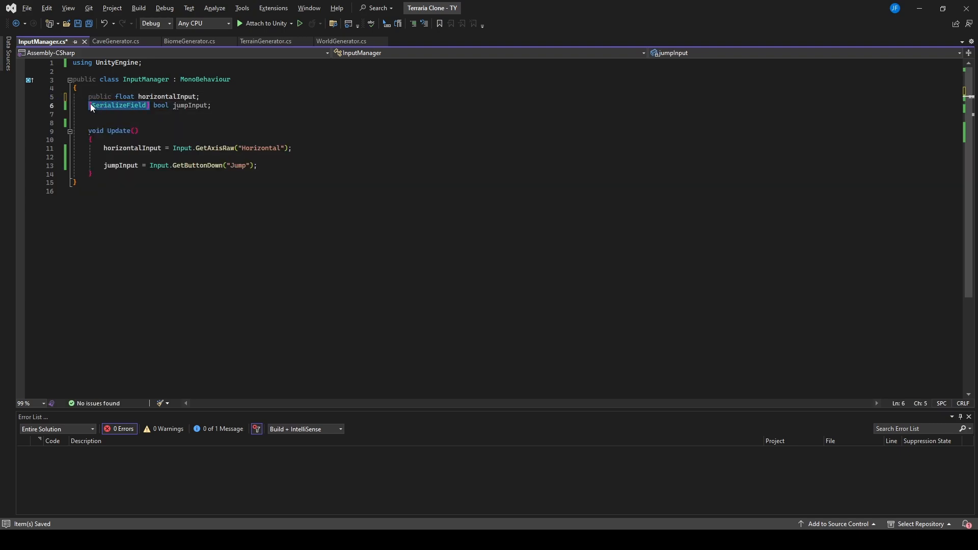
{"action": "type", "text": "pl"}
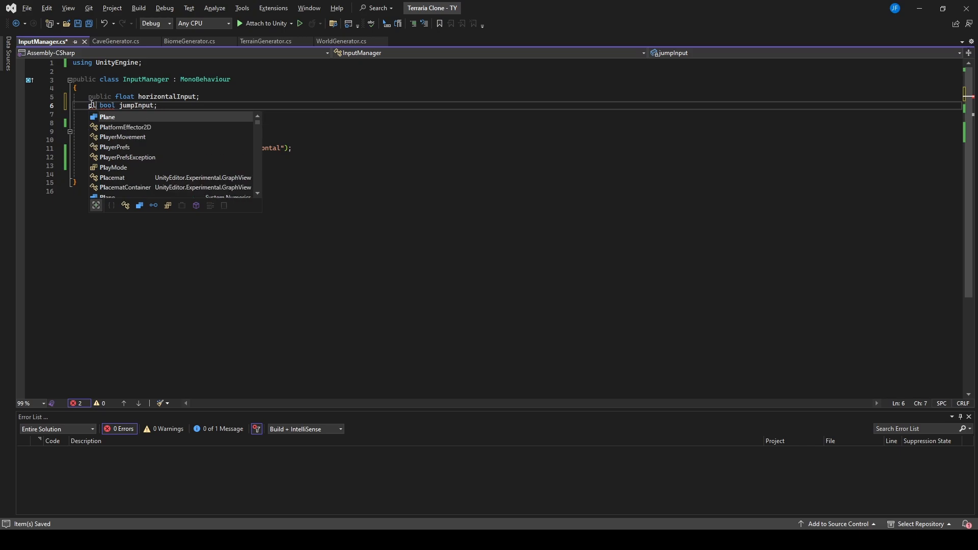
{"action": "type", "text": "ublic"}
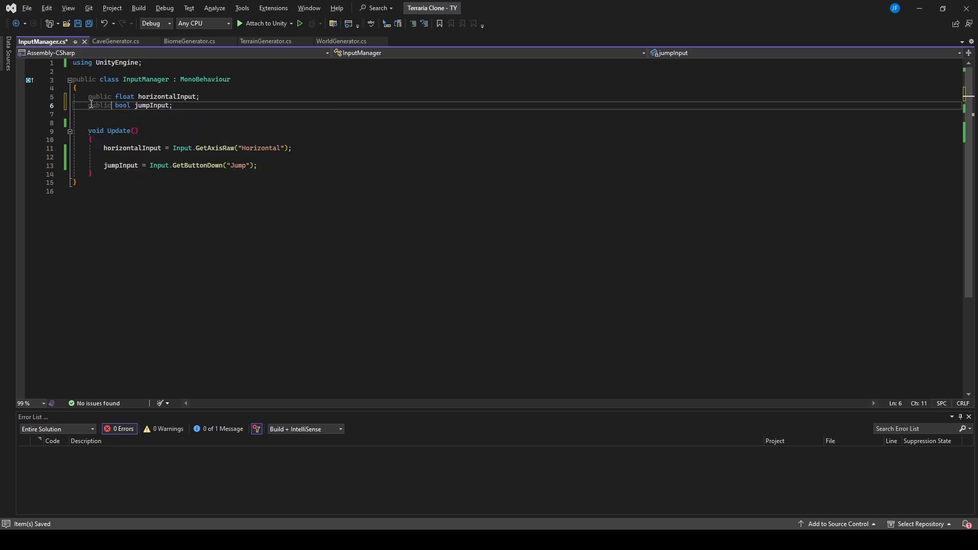
{"action": "key", "text": "ctrl+s"}
{"action": "left_click", "coordinate": [219, 157]}
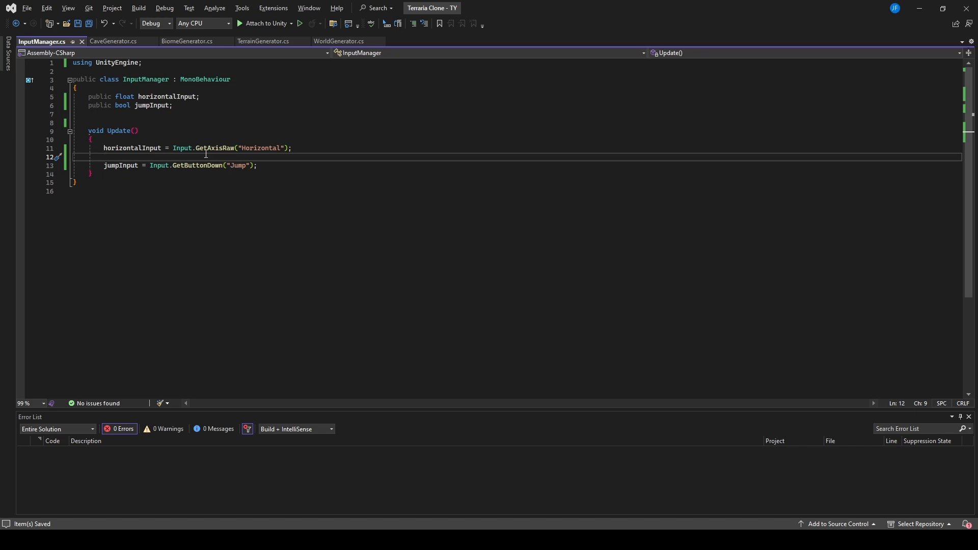
{"action": "mouse_move", "coordinate": [198, 151]}
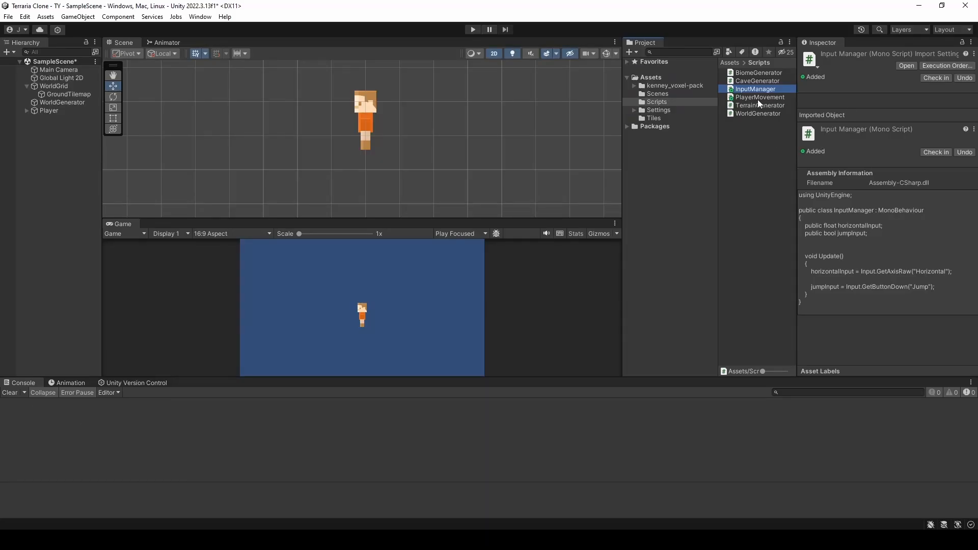
{"action": "left_click_drag", "start_coordinate": [760, 89], "coordinate": [66, 110]}
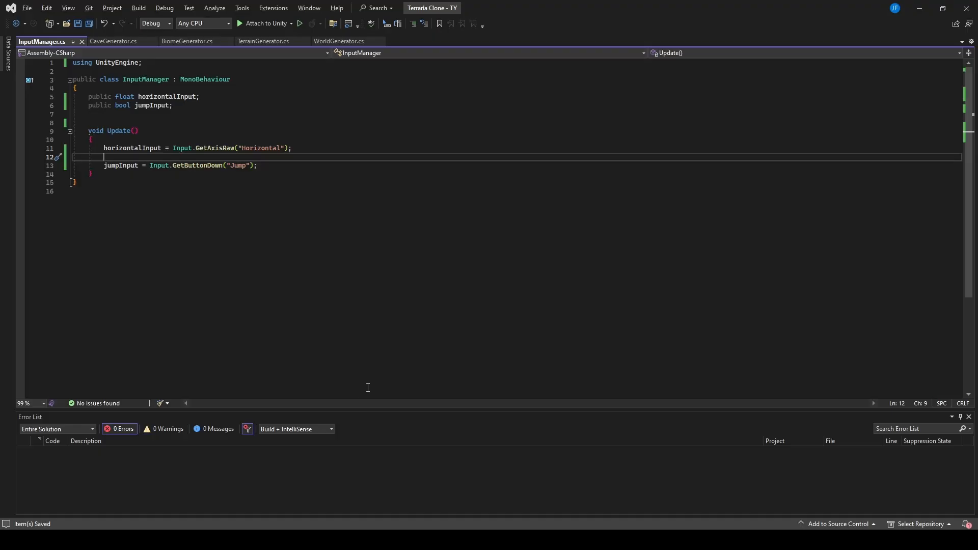
{"action": "left_click", "coordinate": [263, 151]}
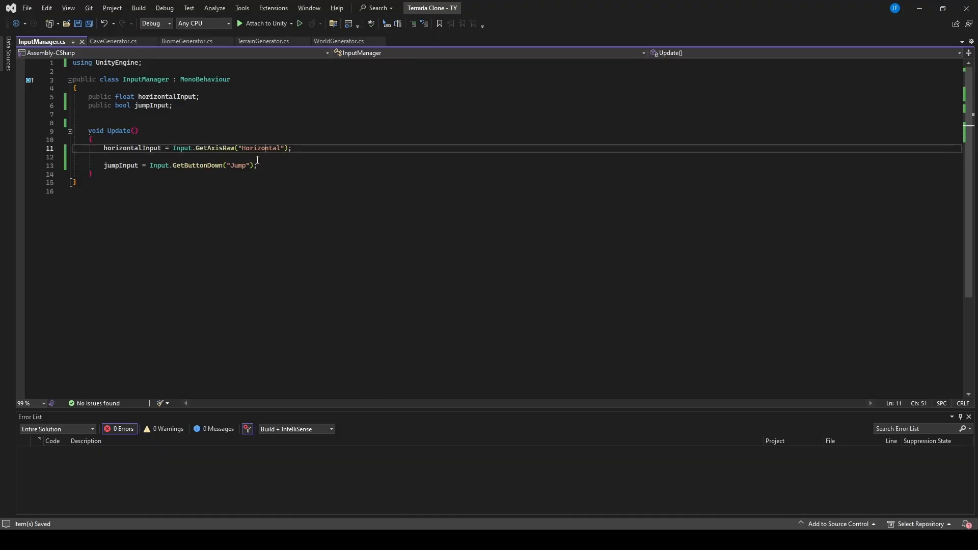
{"action": "left_click", "coordinate": [243, 165]}
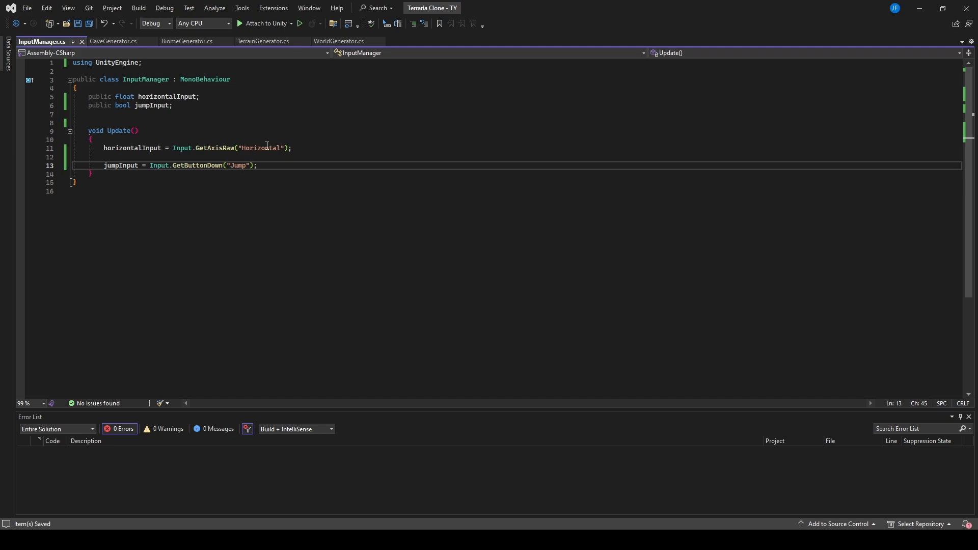
Step: Switch to Unity and look through the list of axes in the Input Manager section of the Project Settings
{"action": "left_click", "coordinate": [920, 8]}
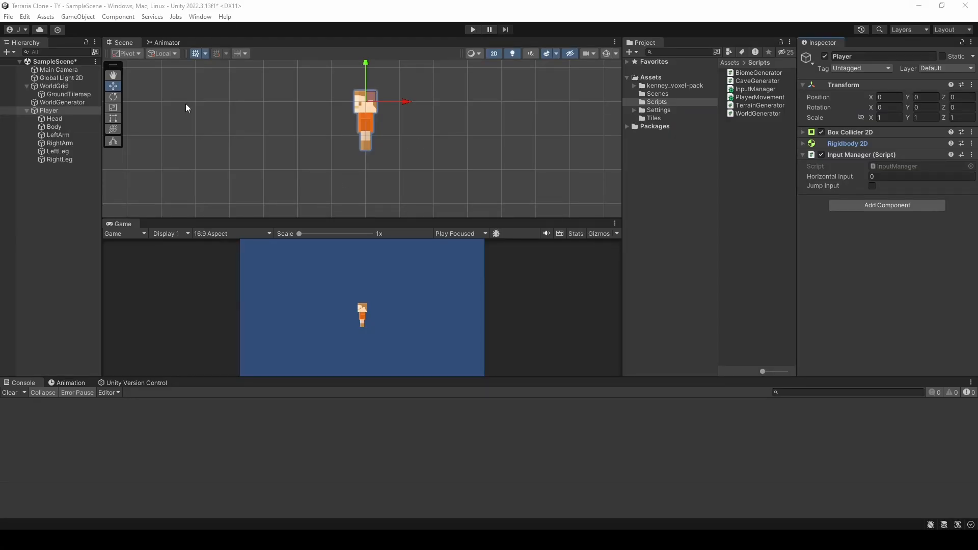
{"action": "left_click", "coordinate": [9, 17]}
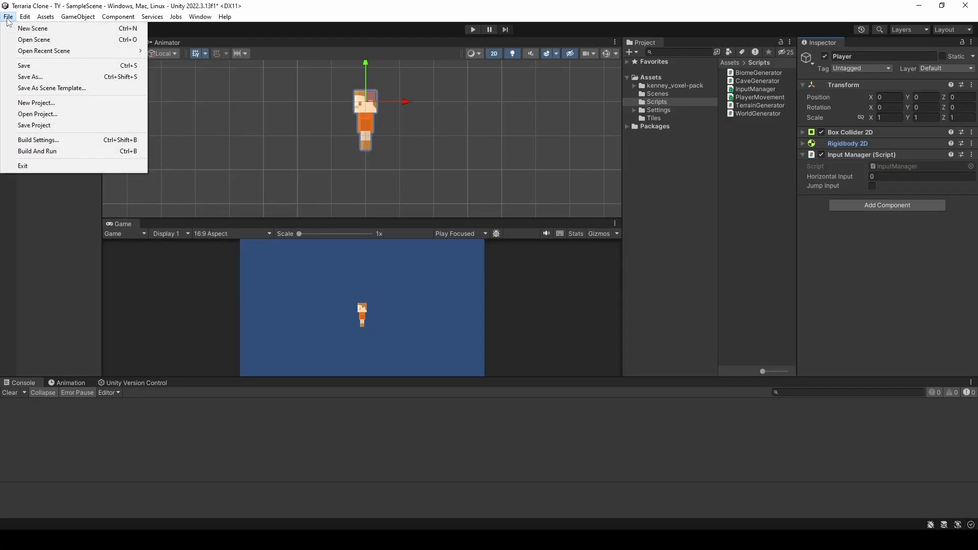
{"action": "mouse_move", "coordinate": [24, 17]}
{"action": "left_click", "coordinate": [46, 341]}
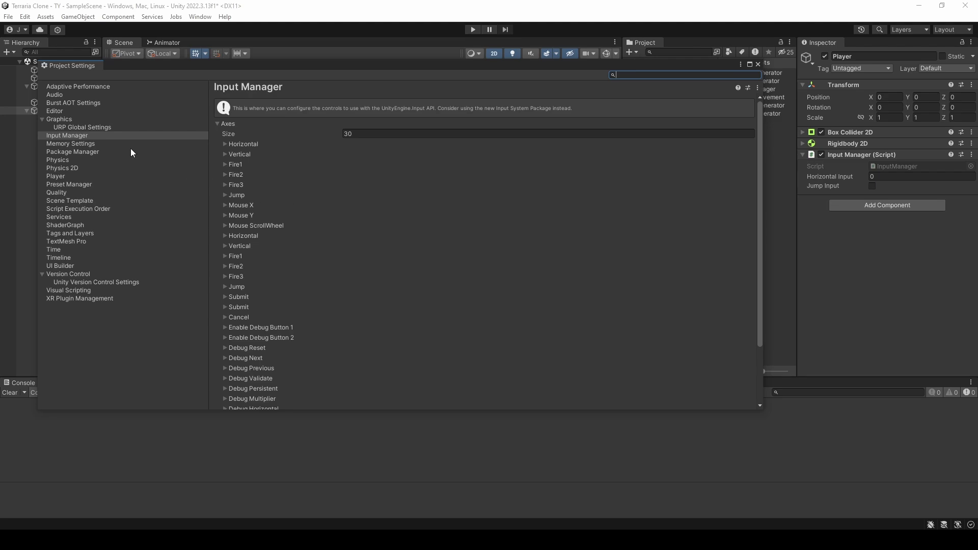
{"action": "left_click", "coordinate": [77, 133]}
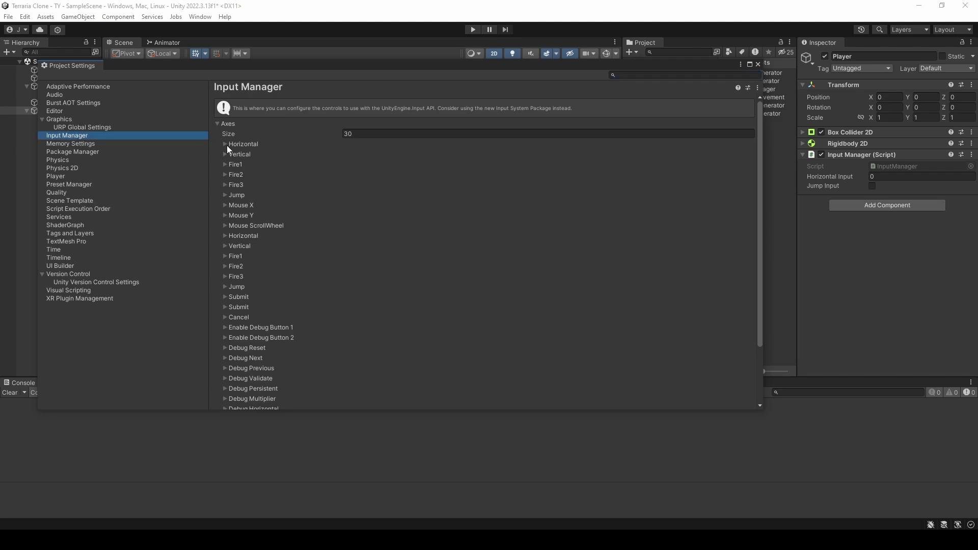
{"action": "scroll", "coordinate": [237, 167], "scroll_direction": "down", "scroll_amount": 3}
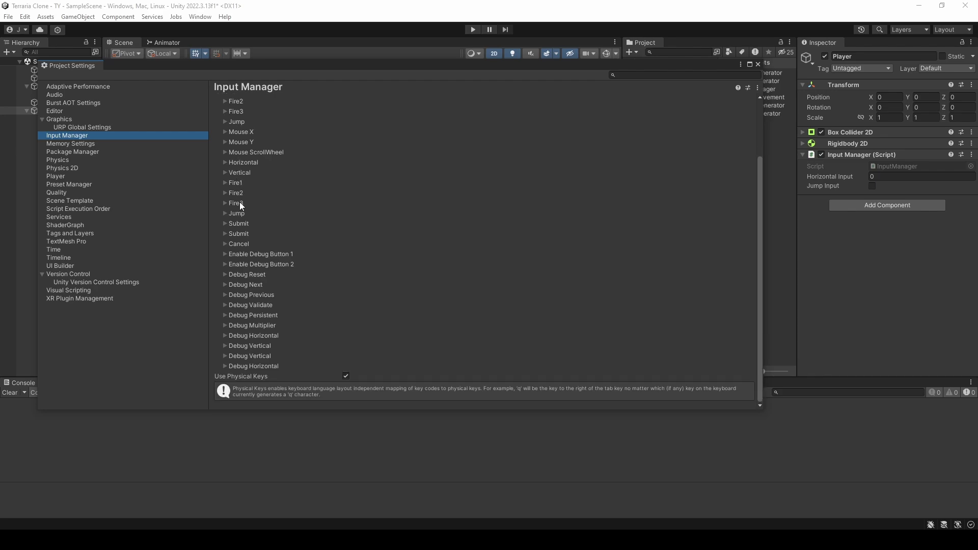
{"action": "scroll", "coordinate": [257, 272], "scroll_direction": "up", "scroll_amount": 3}
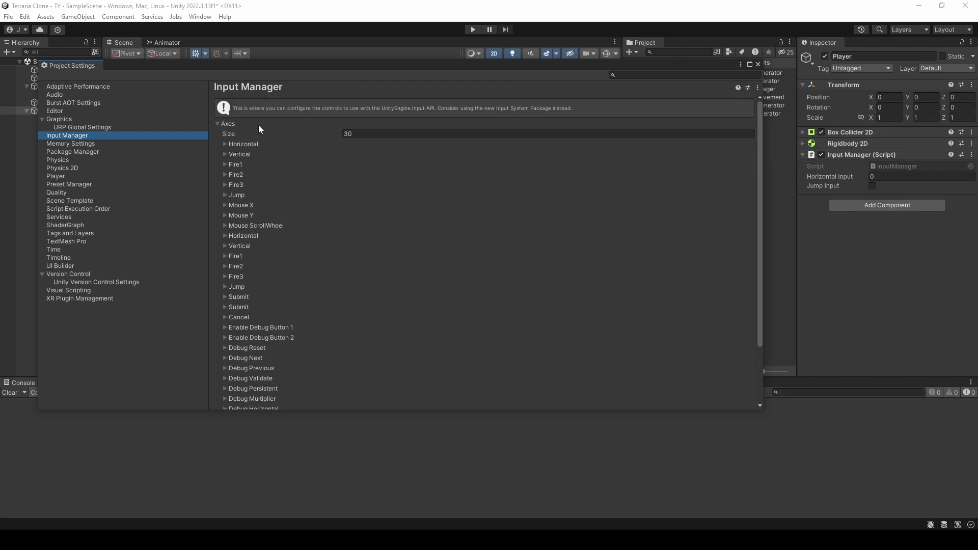
Step: Examine the button bindings of the first Horizontal and Jump axes, collapse them and close the Project Settings
{"action": "left_click", "coordinate": [225, 144]}
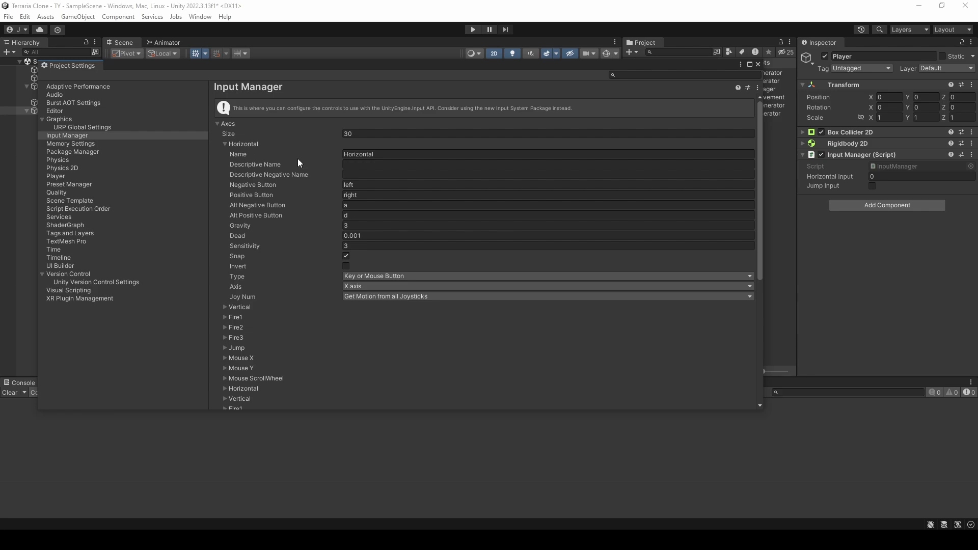
{"action": "left_click", "coordinate": [356, 156]}
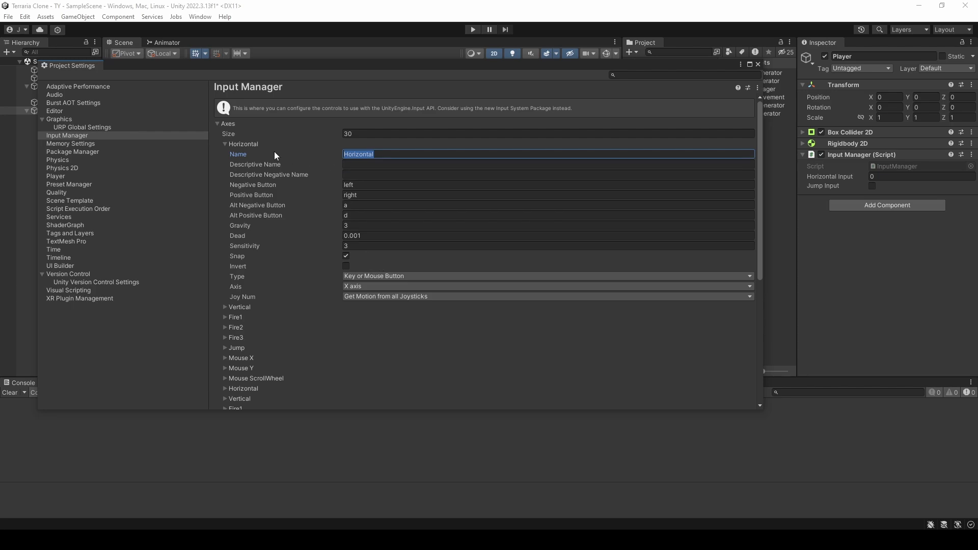
{"action": "left_click", "coordinate": [226, 144]}
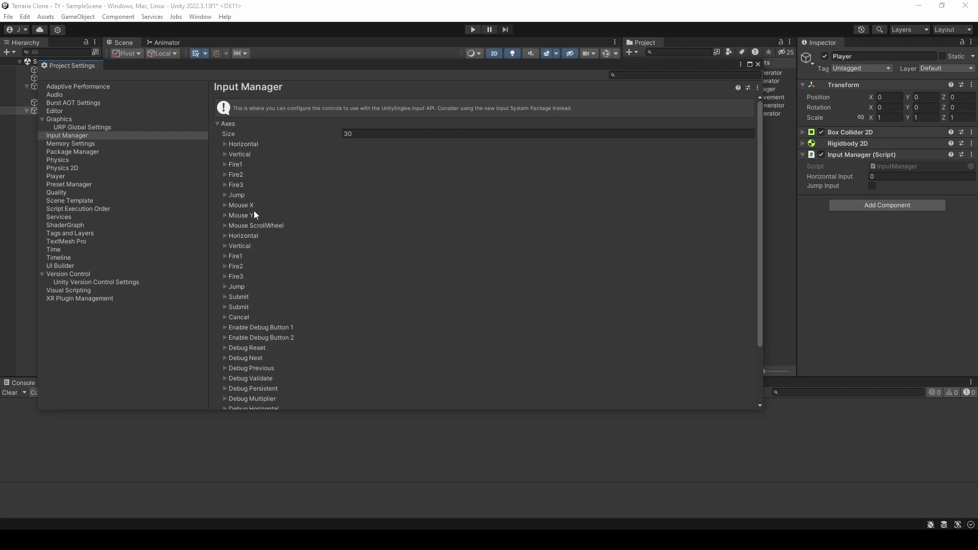
{"action": "left_click", "coordinate": [225, 195]}
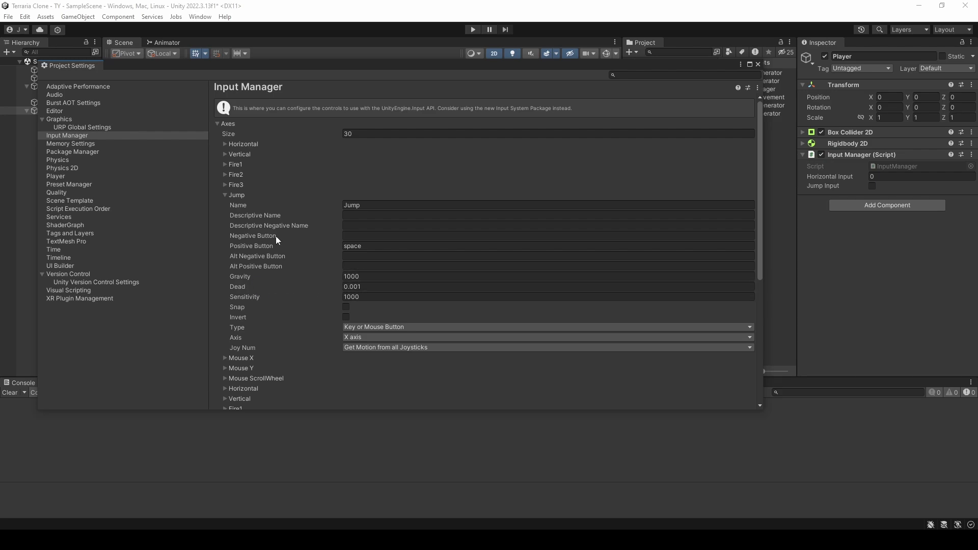
{"action": "left_click", "coordinate": [224, 195]}
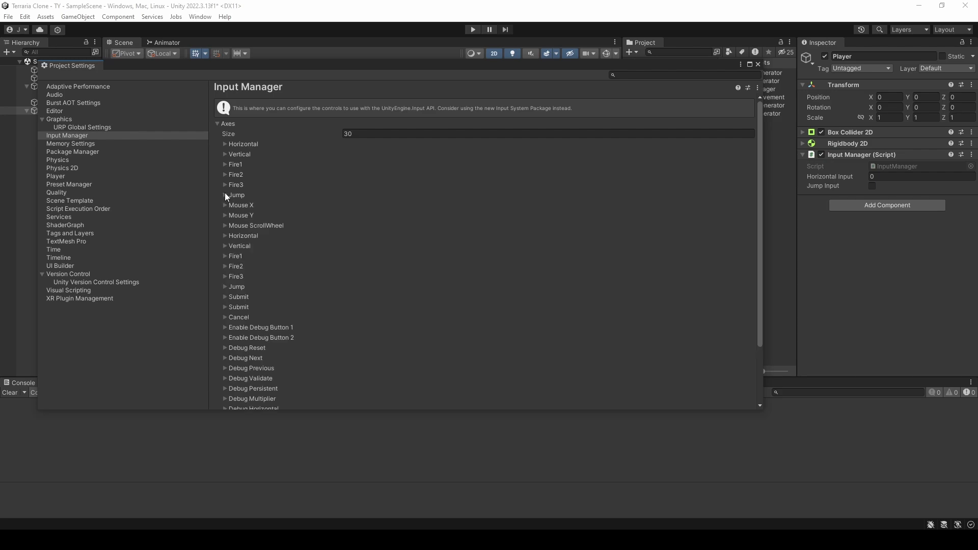
{"action": "left_click", "coordinate": [759, 63]}
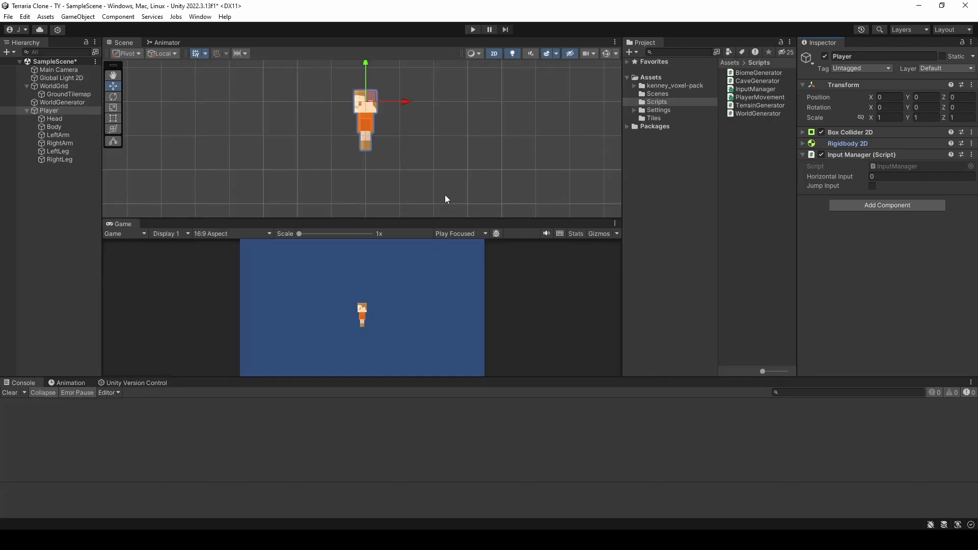
Step: Select the PlayerMovement script in the Scripts folder
{"action": "left_click", "coordinate": [756, 97]}
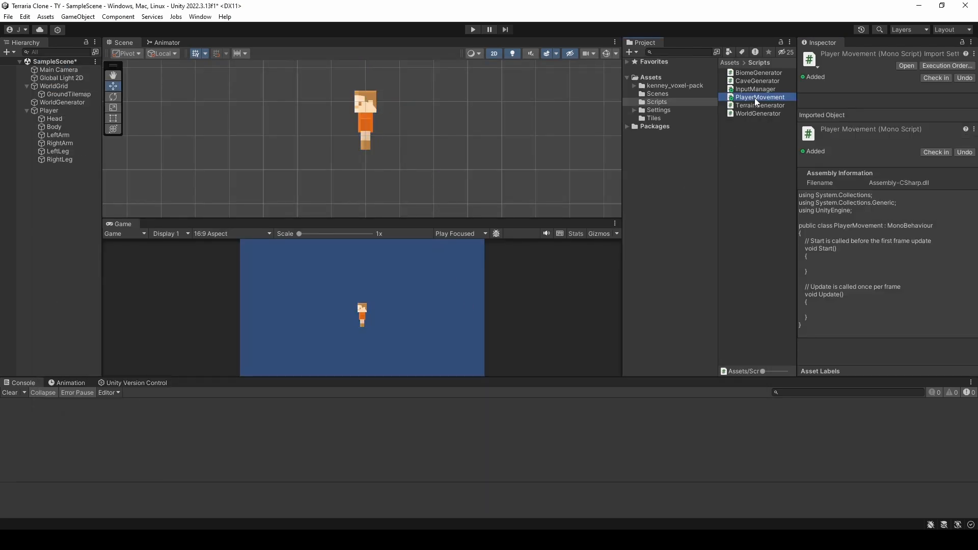